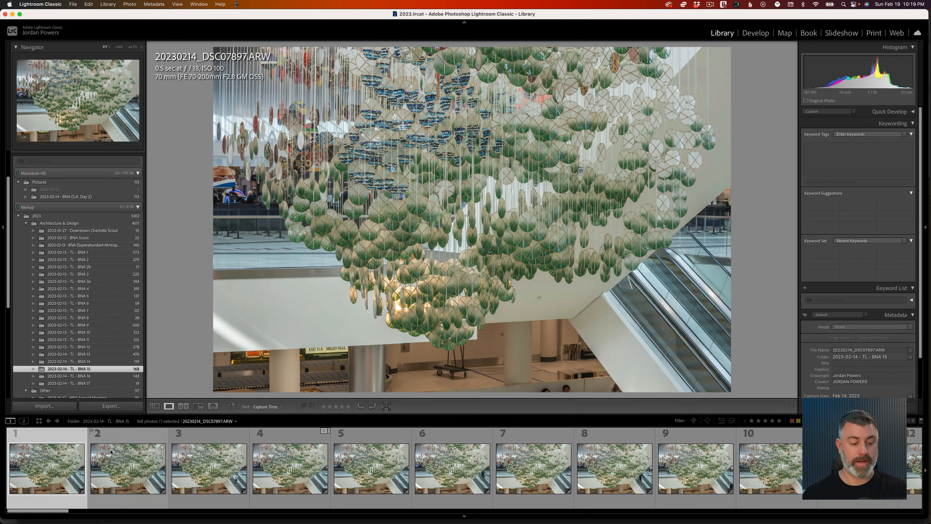
# Select all photos in the 2023-02-14 - TL - BNA 15 folder and flip through the sequence frame by frame
pyautogui.press('super+a')
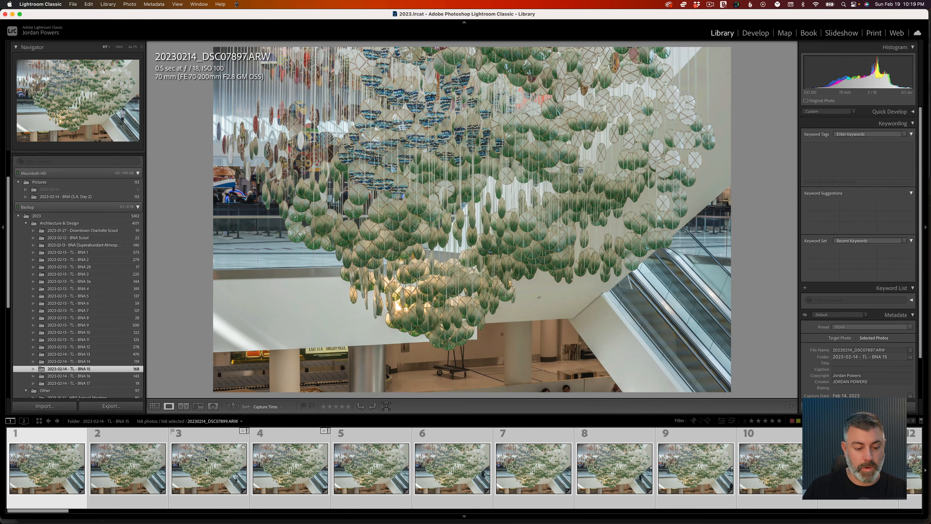
pyautogui.press('Right')
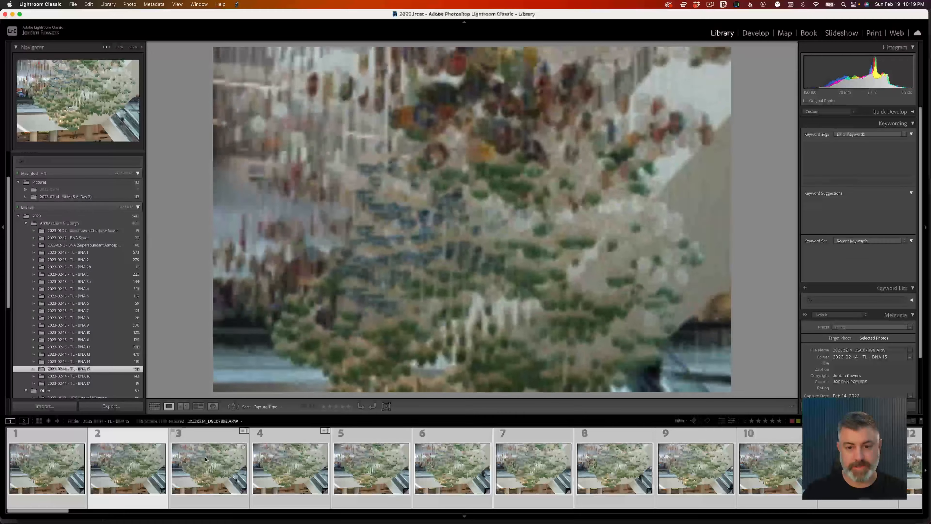
pyautogui.press('Right')
pyautogui.press('Right')
pyautogui.press('Right')
pyautogui.press('Right')
pyautogui.press('Right')
pyautogui.press('Right')
pyautogui.press('Right')
pyautogui.press('Right')
pyautogui.press('Right')
pyautogui.press('Right')
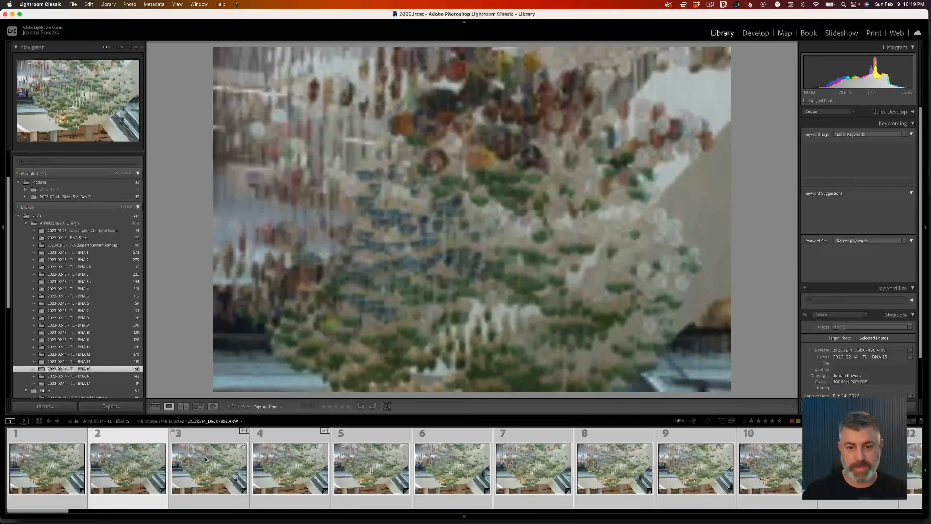
pyautogui.press('Right')
pyautogui.press('Right')
pyautogui.press('Right')
pyautogui.press('Right')
pyautogui.press('Right')
pyautogui.press('Right')
pyautogui.press('Right')
pyautogui.press('Right')
pyautogui.press('Right')
pyautogui.press('Right')
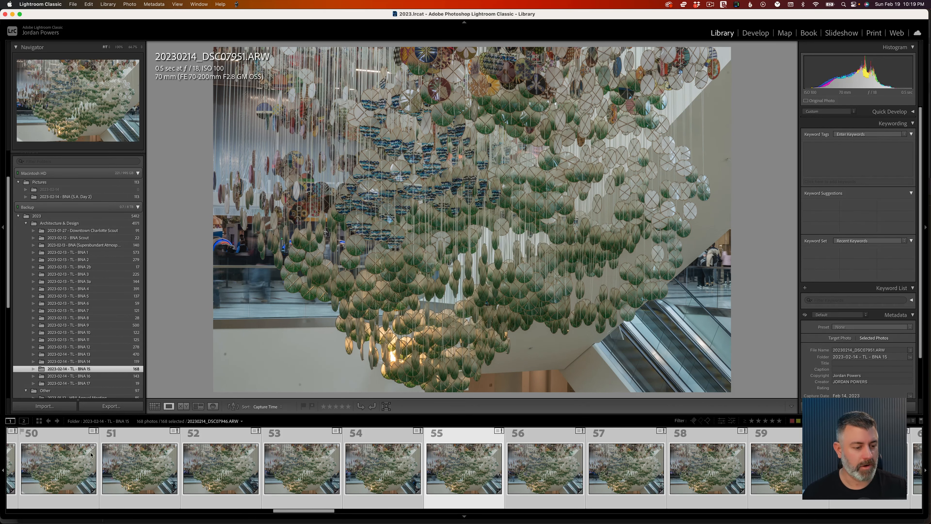
# Return to the first photo of the sequence and switch to LRTimelapse 6
pyautogui.scroll(15, 176, 457)
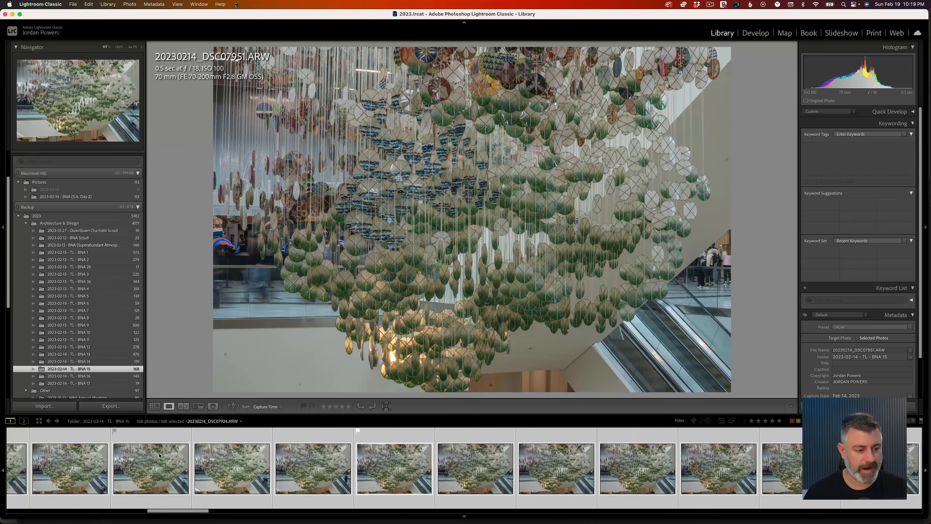
pyautogui.click(50, 466)
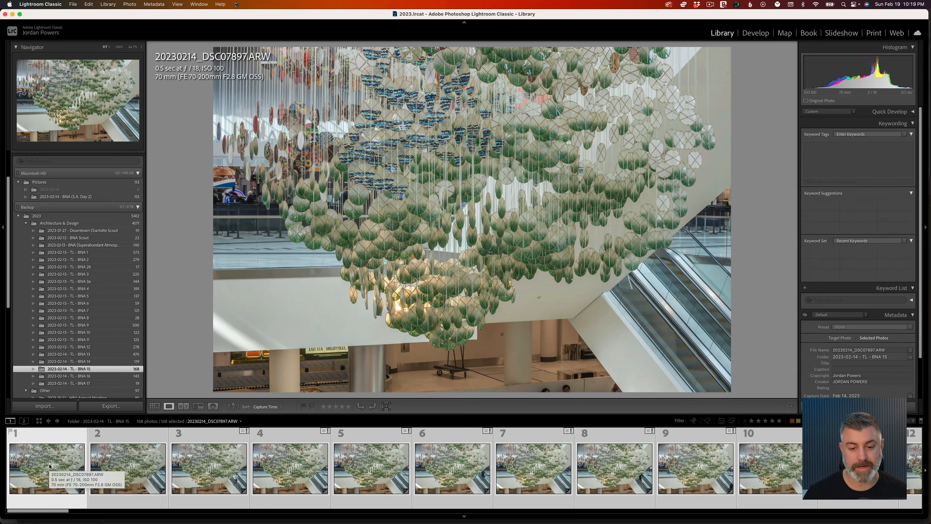
pyautogui.moveTo(169, 514)
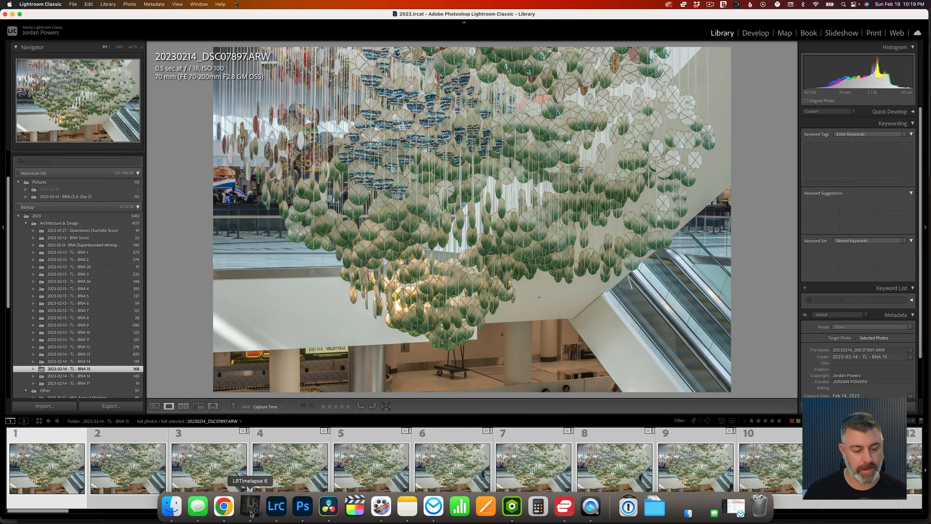
pyautogui.click(251, 514)
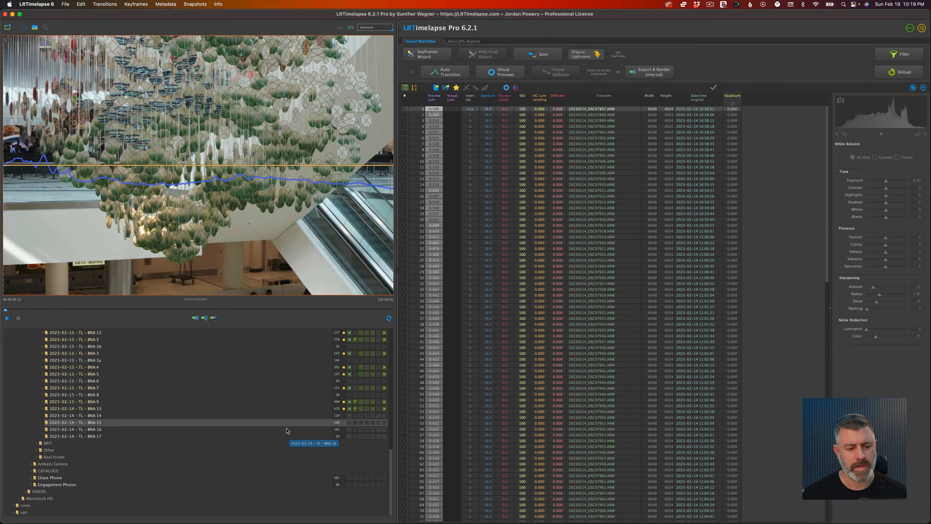
# Play back the camera preview of the 2023-02-14 - TL - BNA 15 sequence to check it for flicker
pyautogui.moveTo(238, 420)
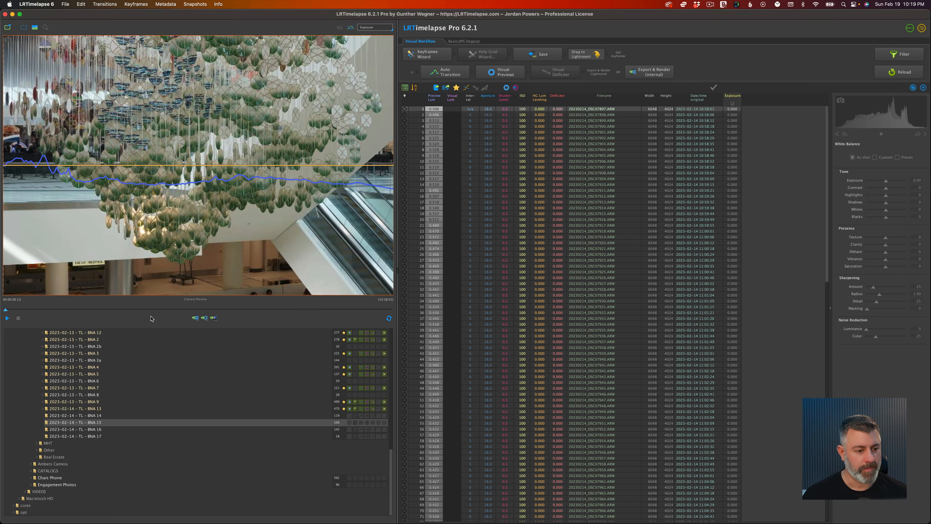
pyautogui.scroll(8, 111, 360)
pyautogui.scroll(-8, 58, 345)
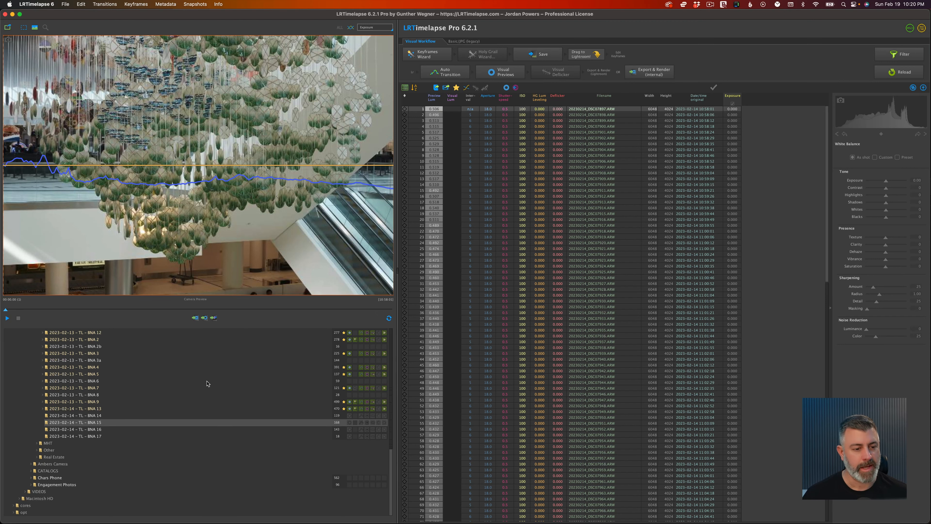
pyautogui.click(8, 319)
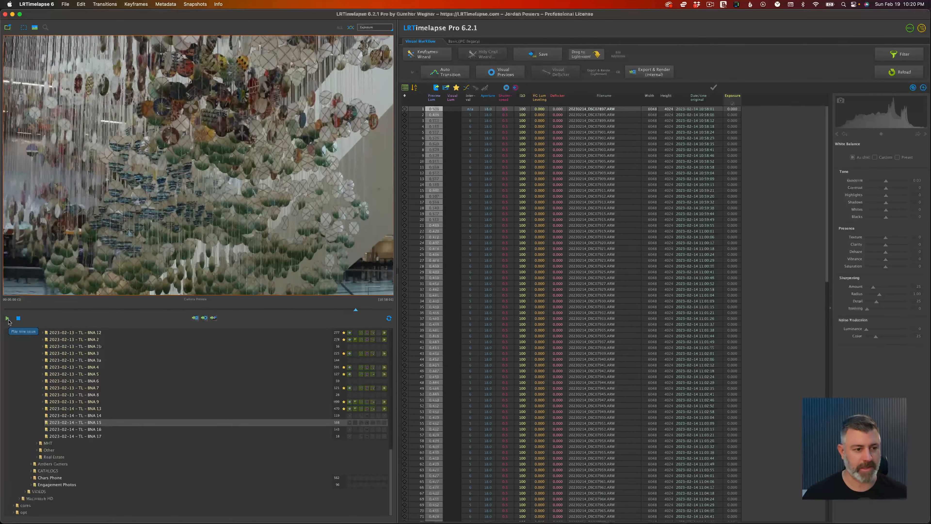
pyautogui.click(8, 320)
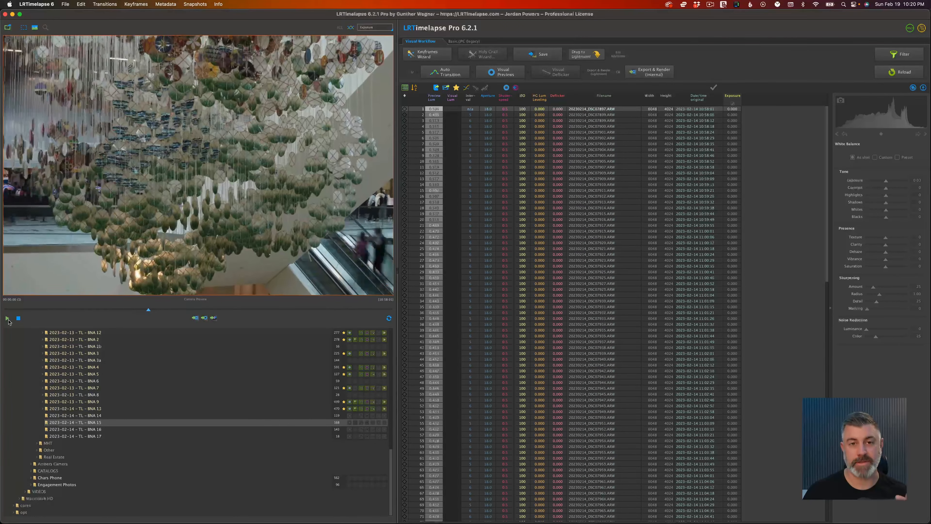
pyautogui.click(8, 320)
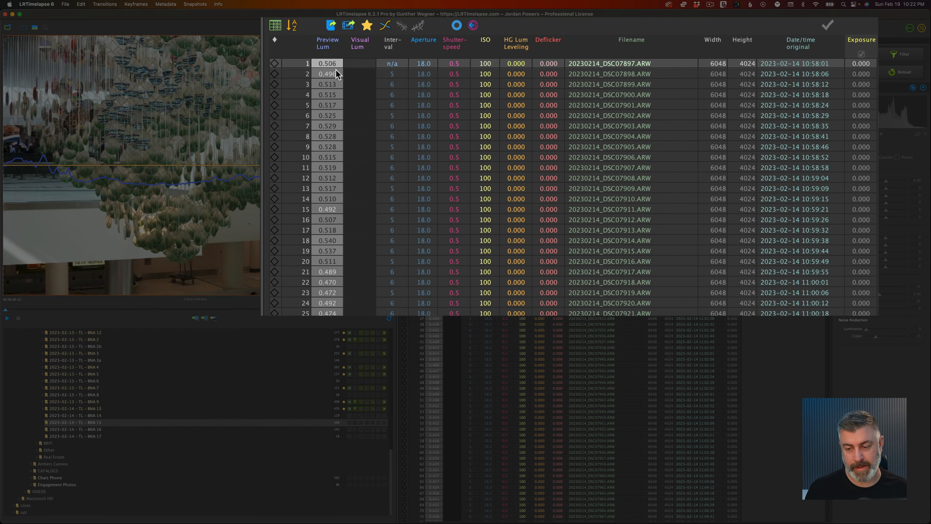
# Step through the sequence frame by frame from the first image, comparing each frame's brightness with the preview luminance curve
pyautogui.press('Down')
pyautogui.press('Down')
pyautogui.press('Down')
pyautogui.press('Down')
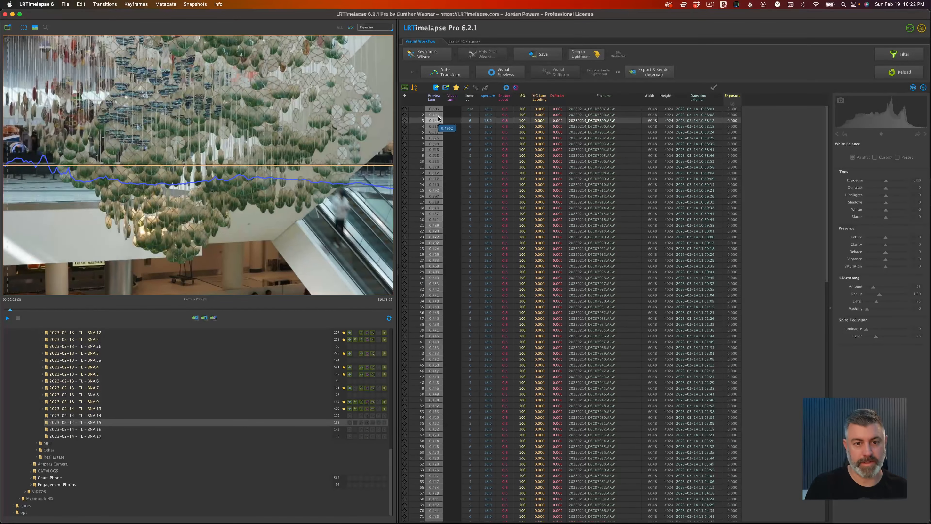
pyautogui.press('Down')
pyautogui.press('Down')
pyautogui.press('Down')
pyautogui.press('Down')
pyautogui.press('Down')
pyautogui.press('Down')
pyautogui.press('Down')
pyautogui.press('Down')
pyautogui.press('Down')
pyautogui.press('Down')
pyautogui.press('Down')
pyautogui.press('Down')
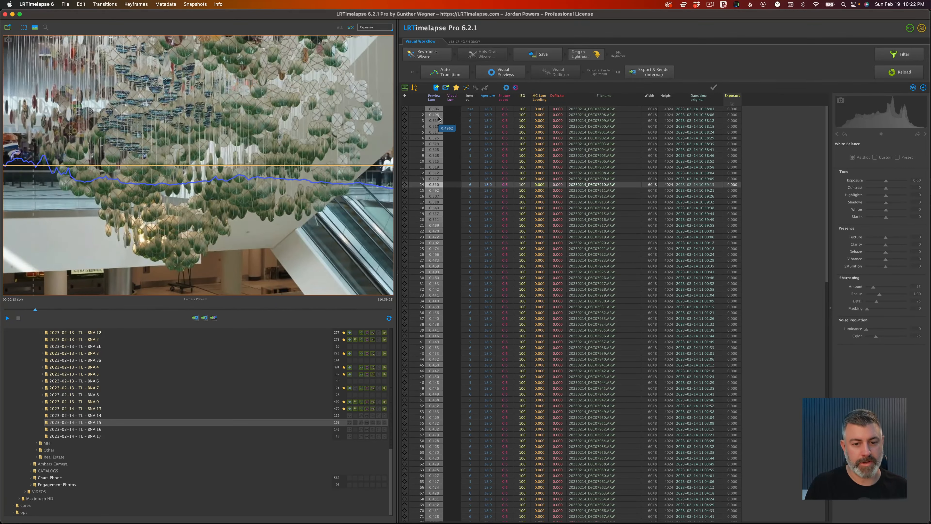
pyautogui.press('Down')
pyautogui.press('Down')
pyautogui.press('Down')
pyautogui.press('Down')
pyautogui.press('Down')
pyautogui.press('Down')
pyautogui.press('Down')
pyautogui.press('Down')
pyautogui.press('Down')
pyautogui.press('Down')
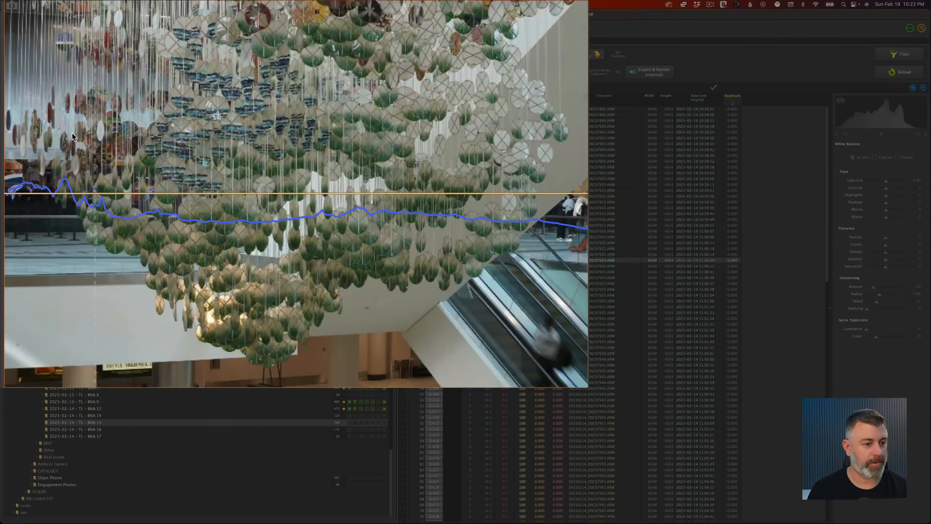
pyautogui.press('Down')
pyautogui.press('Down')
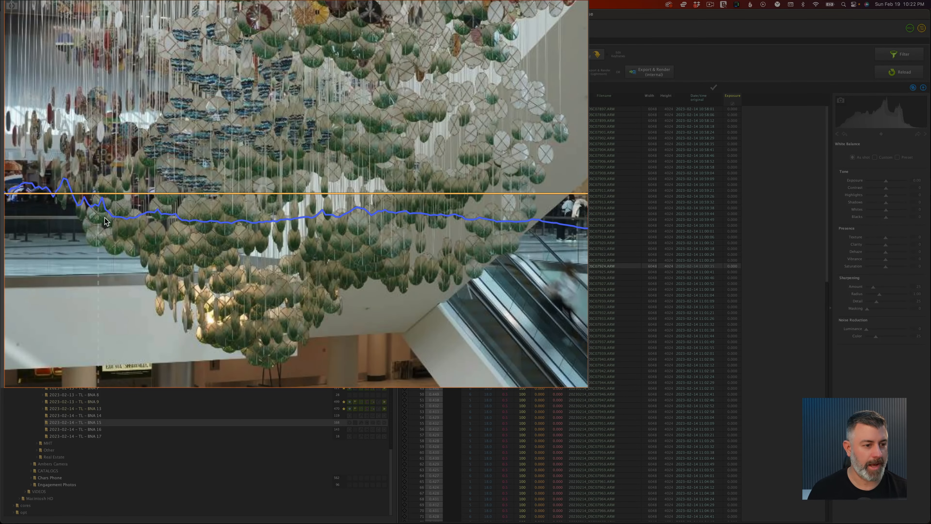
pyautogui.press('Down')
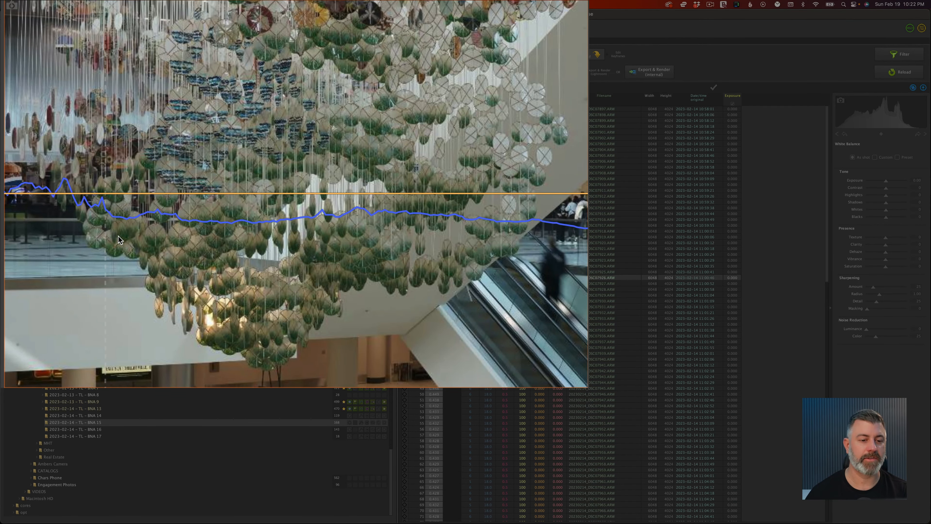
pyautogui.press('Down')
pyautogui.press('Down')
pyautogui.press('Down')
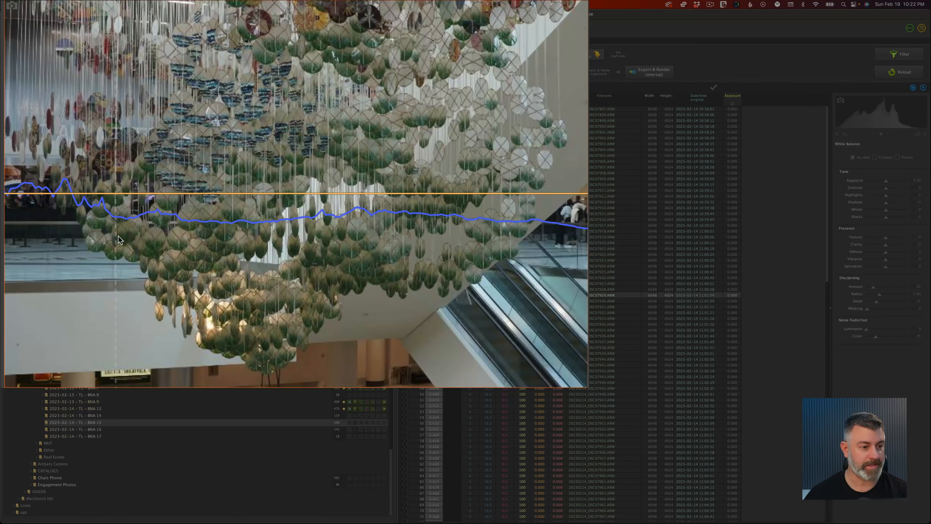
pyautogui.press('Down')
pyautogui.press('Down')
pyautogui.press('Down')
pyautogui.press('Down')
pyautogui.press('Down')
pyautogui.press('Down')
pyautogui.press('Down')
pyautogui.press('Down')
pyautogui.press('Down')
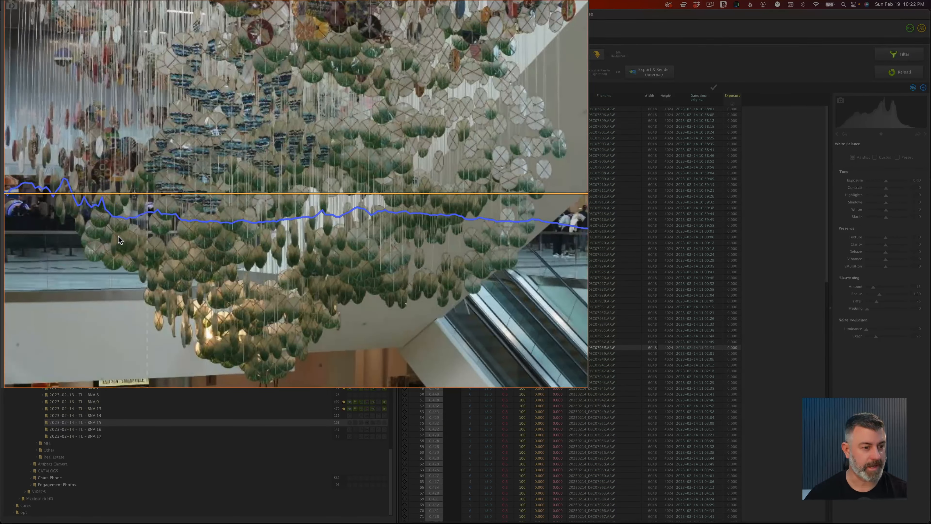
pyautogui.press('Down')
pyautogui.press('Down')
pyautogui.press('Down')
pyautogui.press('Down')
pyautogui.press('Down')
pyautogui.press('Down')
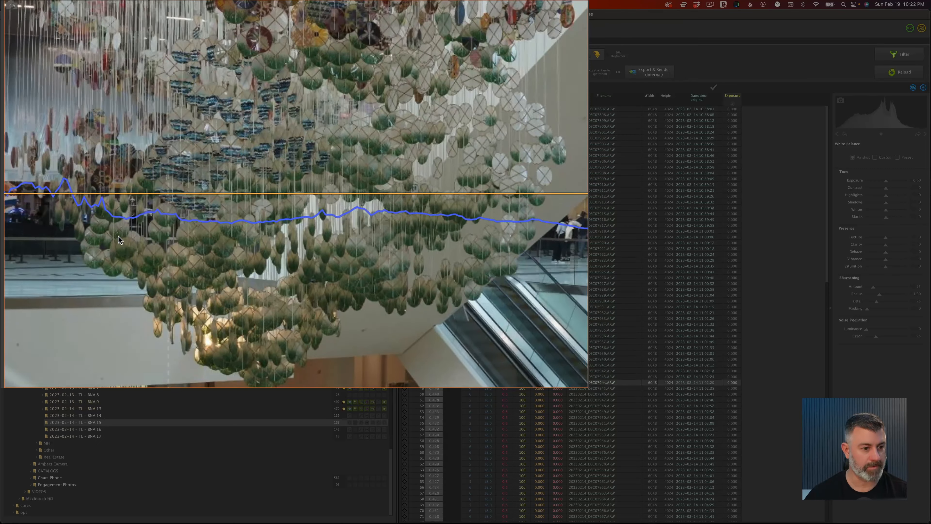
pyautogui.press('Down')
pyautogui.press('Down')
pyautogui.press('Down')
pyautogui.press('Down')
pyautogui.press('Down')
pyautogui.press('Down')
pyautogui.press('Down')
pyautogui.press('Down')
pyautogui.press('Down')
pyautogui.press('Down')
pyautogui.press('Down')
pyautogui.press('Down')
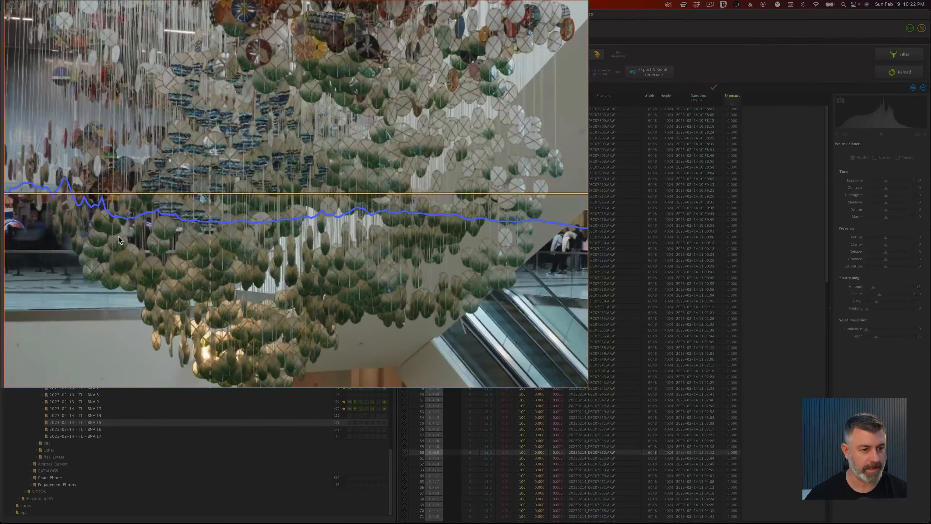
pyautogui.press('Down')
pyautogui.press('Down')
pyautogui.press('Down')
pyautogui.press('Down')
pyautogui.press('Down')
pyautogui.press('Down')
pyautogui.press('Down')
pyautogui.press('Down')
pyautogui.press('Down')
pyautogui.press('Down')
pyautogui.press('Down')
pyautogui.press('Down')
pyautogui.press('Down')
pyautogui.press('Down')
pyautogui.press('Down')
pyautogui.press('Down')
pyautogui.press('Down')
pyautogui.press('Down')
pyautogui.press('Down')
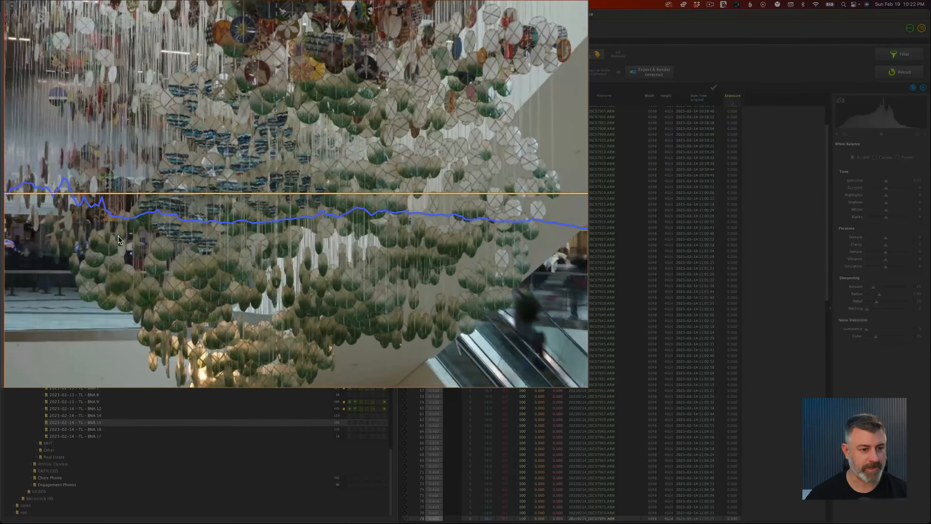
pyautogui.press('Down')
pyautogui.press('Down')
pyautogui.press('Down')
pyautogui.press('Down')
pyautogui.press('Down')
pyautogui.press('Down')
pyautogui.press('Down')
pyautogui.press('Down')
pyautogui.press('Down')
pyautogui.press('Down')
pyautogui.press('Down')
pyautogui.press('Down')
pyautogui.press('Down')
pyautogui.press('Down')
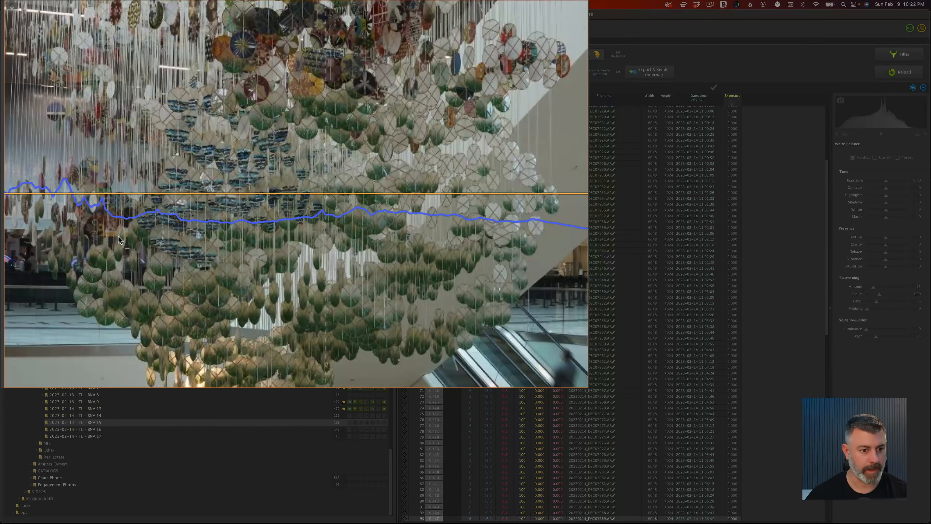
pyautogui.press('Down')
pyautogui.press('Down')
pyautogui.press('Down')
pyautogui.press('Down')
pyautogui.press('Down')
pyautogui.press('Down')
pyautogui.press('Down')
pyautogui.press('Down')
pyautogui.press('Down')
pyautogui.press('Down')
pyautogui.press('Down')
pyautogui.press('Down')
pyautogui.press('Down')
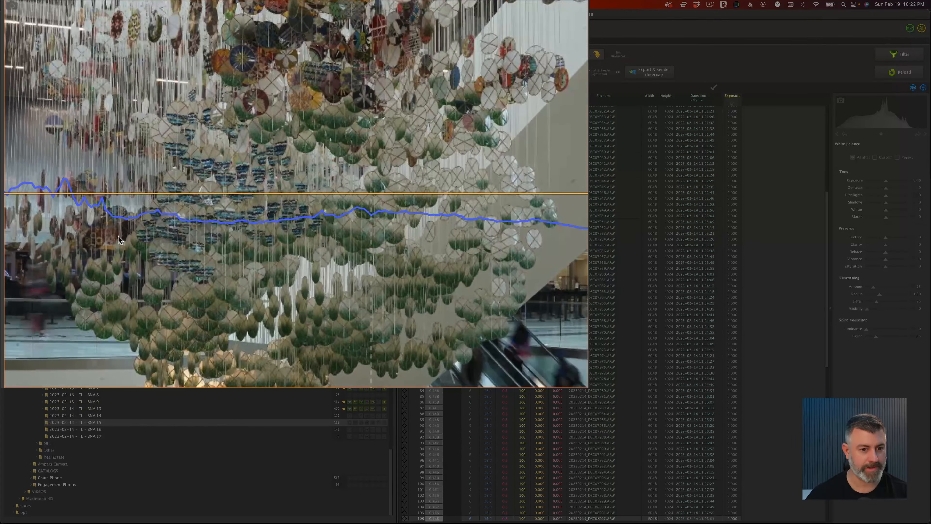
pyautogui.press('Down')
pyautogui.press('Down')
pyautogui.press('Down')
pyautogui.press('Down')
pyautogui.press('Down')
pyautogui.press('Down')
pyautogui.press('Down')
pyautogui.press('Down')
pyautogui.press('Down')
pyautogui.press('Down')
pyautogui.press('Down')
pyautogui.press('Down')
pyautogui.press('Down')
pyautogui.press('Down')
pyautogui.press('Down')
pyautogui.press('Down')
pyautogui.press('Down')
pyautogui.press('Down')
pyautogui.press('Down')
pyautogui.press('Down')
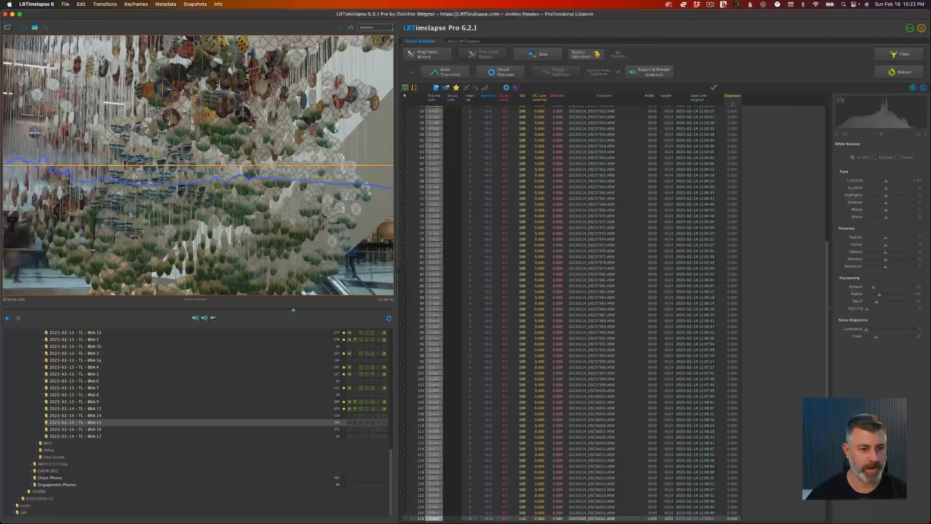
# Continue stepping through the sequence to its last image, checking the brightness changes in the camera preview
pyautogui.press('Down')
pyautogui.press('Down')
pyautogui.press('Down')
pyautogui.press('Down')
pyautogui.press('Down')
pyautogui.press('Down')
pyautogui.press('Down')
pyautogui.press('Down')
pyautogui.press('Down')
pyautogui.press('Down')
pyautogui.press('Down')
pyautogui.press('Down')
pyautogui.press('Down')
pyautogui.press('Down')
pyautogui.press('Down')
pyautogui.press('Down')
pyautogui.press('Down')
pyautogui.press('Down')
pyautogui.press('Down')
pyautogui.press('Down')
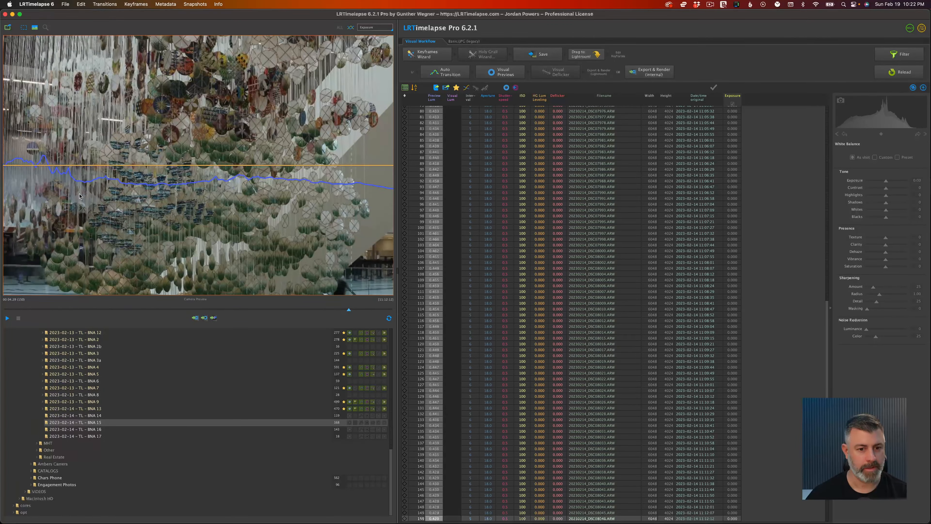
pyautogui.press('Down')
pyautogui.press('Down')
pyautogui.press('Down')
pyautogui.press('Down')
pyautogui.press('Down')
pyautogui.press('Down')
pyautogui.press('Down')
pyautogui.press('Down')
pyautogui.press('Down')
pyautogui.press('Down')
pyautogui.press('Down')
pyautogui.press('Down')
pyautogui.press('Down')
pyautogui.press('Down')
pyautogui.press('Down')
pyautogui.press('Down')
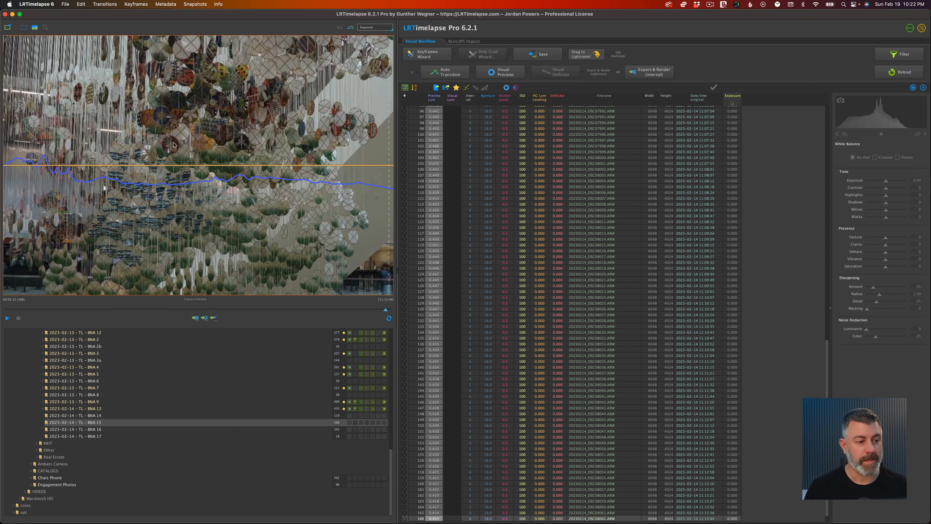
# Use the Keyframes Wizard to distribute 10 keyframes across the BNA 15 sequence
pyautogui.click(424, 54)
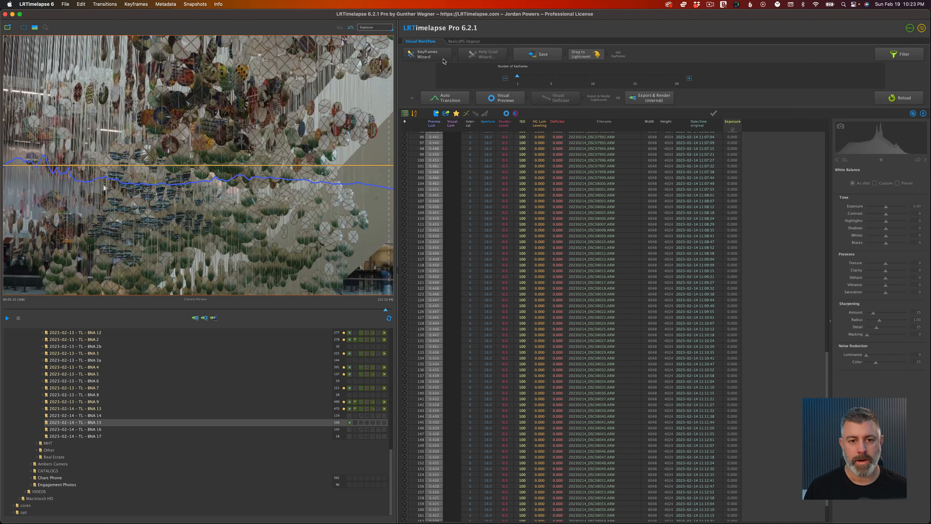
pyautogui.click(517, 78)
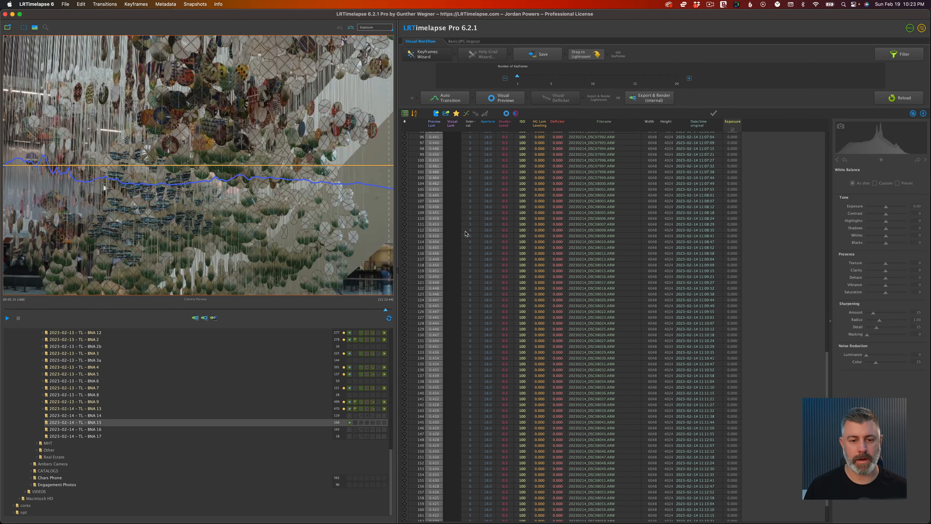
pyautogui.scroll(15, 468, 201)
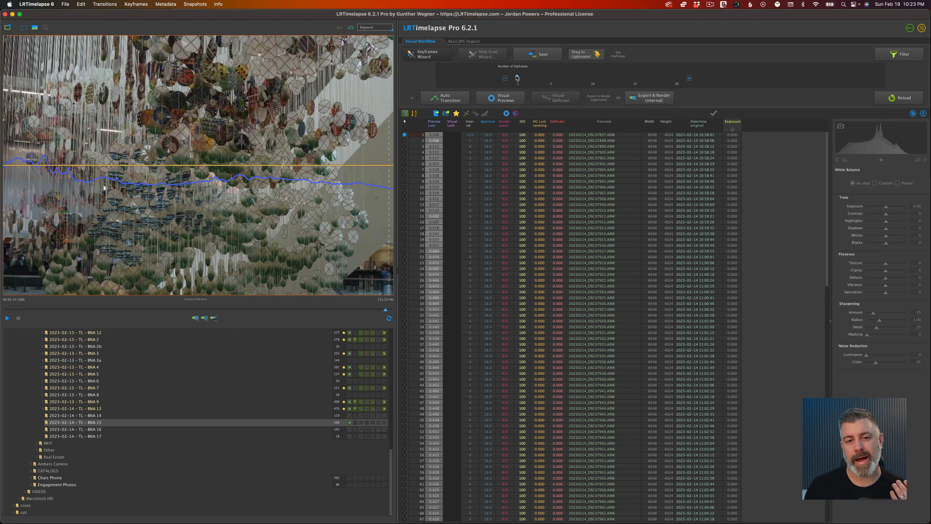
pyautogui.moveTo(516, 76)
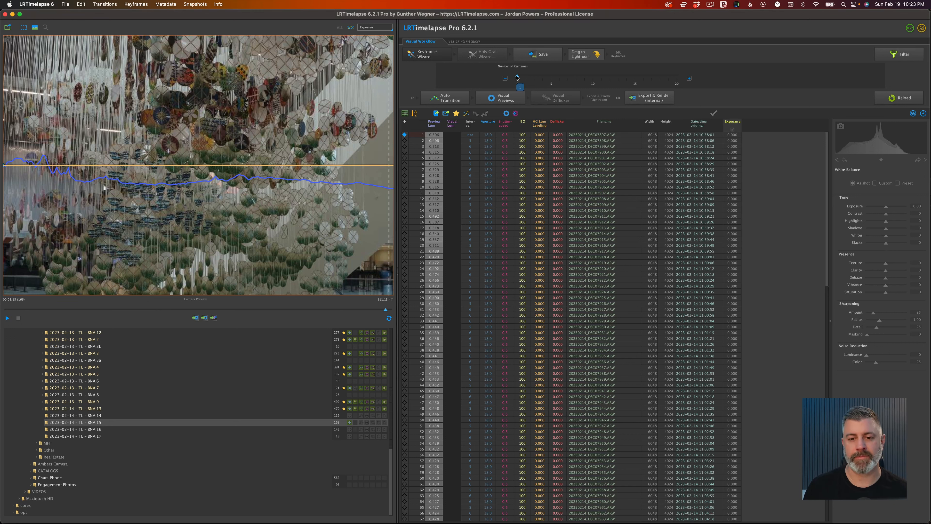
pyautogui.moveTo(517, 78); pyautogui.dragTo(676, 75)
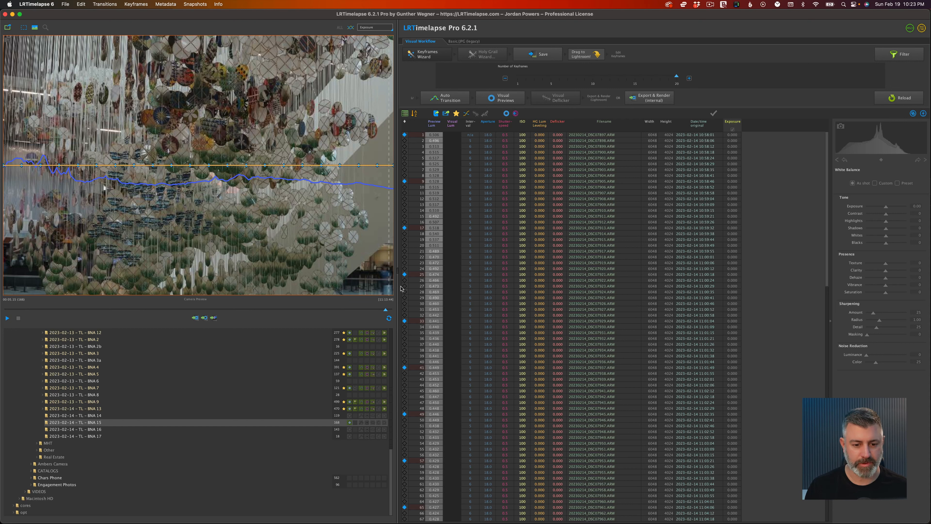
pyautogui.moveTo(676, 77); pyautogui.dragTo(580, 75)
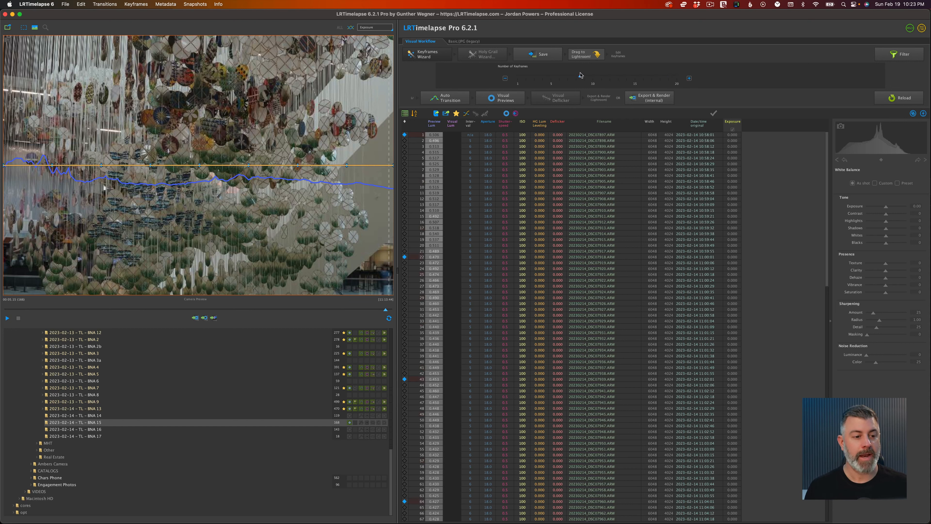
pyautogui.click(580, 75)
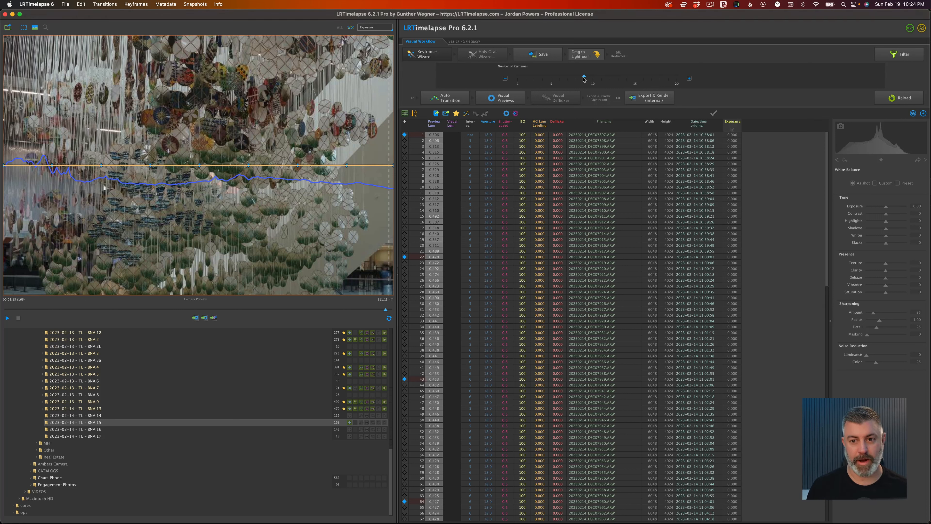
pyautogui.moveTo(584, 77); pyautogui.dragTo(595, 75)
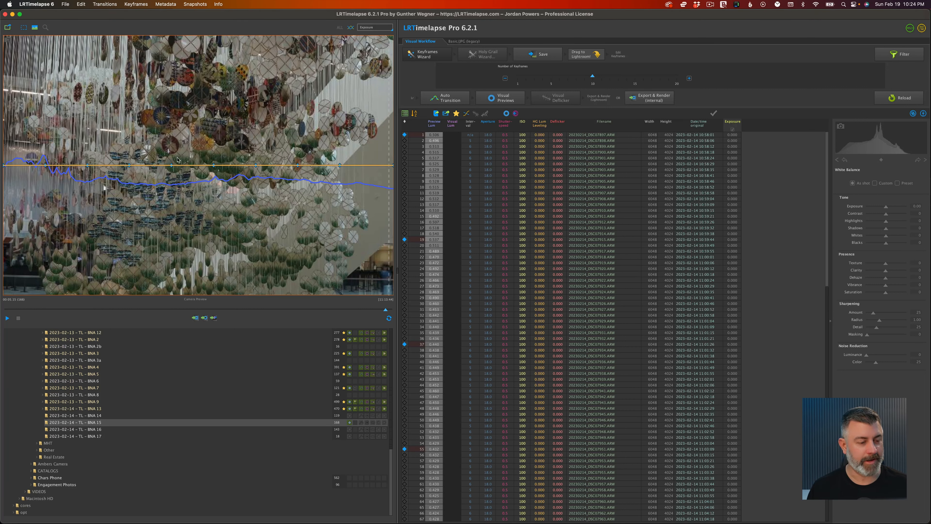
# Return to the first image and step through the opening frames, comparing brightness changes with the keyframe positions on the luminance curve
pyautogui.click(433, 136)
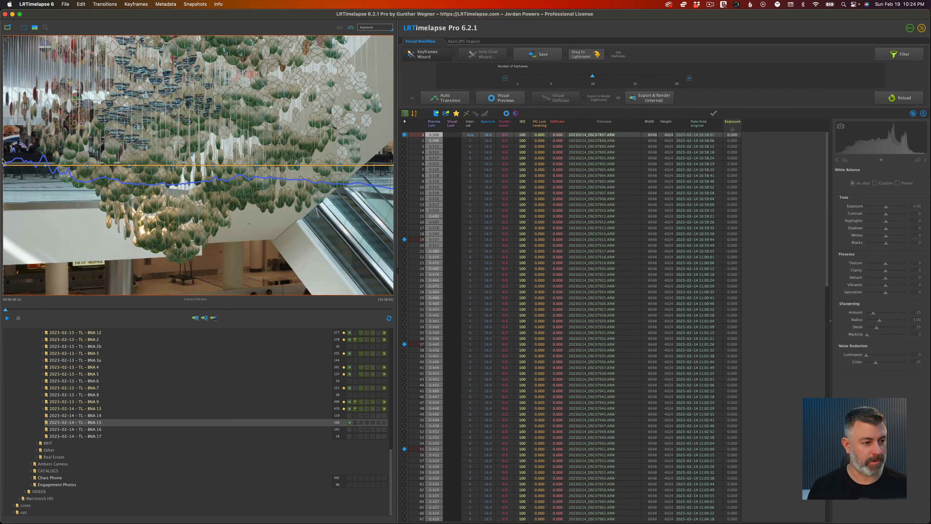
pyautogui.press('Down')
pyautogui.press('Down')
pyautogui.press('Down')
pyautogui.press('Down')
pyautogui.press('Down')
pyautogui.press('Down')
pyautogui.press('Down')
pyautogui.press('Down')
pyautogui.press('Down')
pyautogui.press('Down')
pyautogui.press('Down')
pyautogui.press('Down')
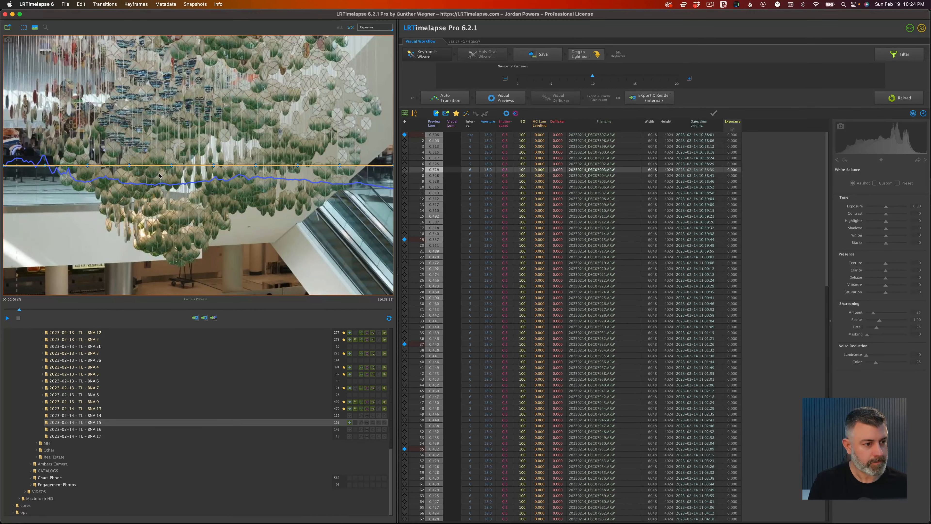
pyautogui.press('Down')
pyautogui.press('Down')
pyautogui.press('Down')
pyautogui.press('Down')
pyautogui.press('Down')
pyautogui.press('Down')
pyautogui.press('Down')
pyautogui.press('Down')
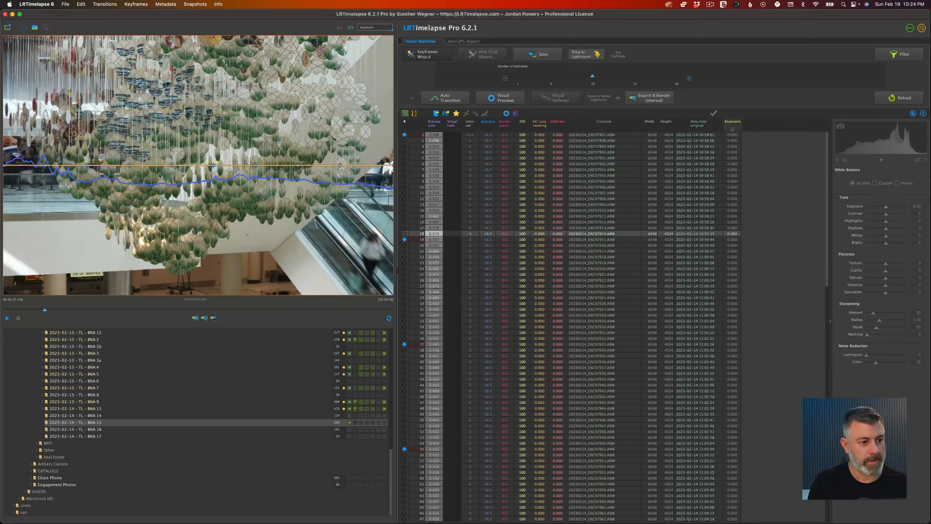
pyautogui.press('Down')
pyautogui.press('Down')
pyautogui.press('Down')
pyautogui.press('Down')
pyautogui.press('Down')
pyautogui.press('Down')
pyautogui.press('Down')
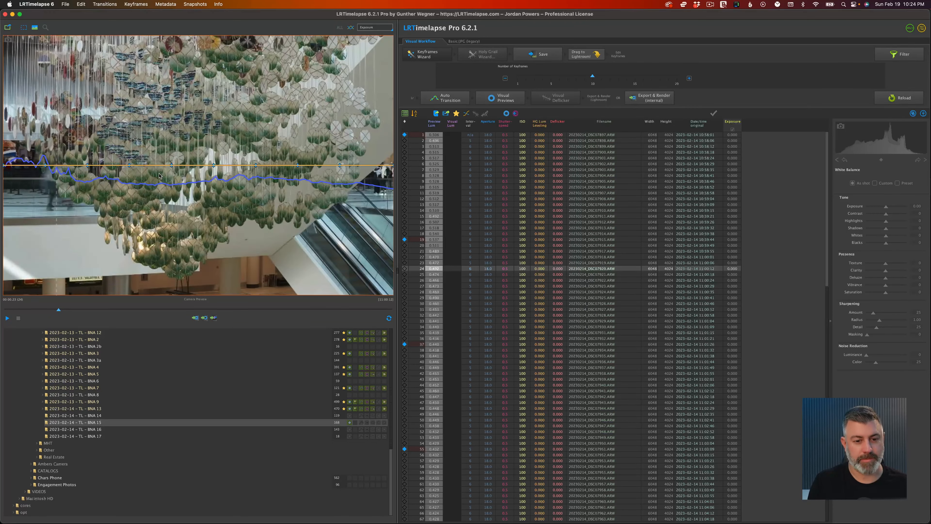
pyautogui.press('Up')
pyautogui.press('Up')
pyautogui.press('Up')
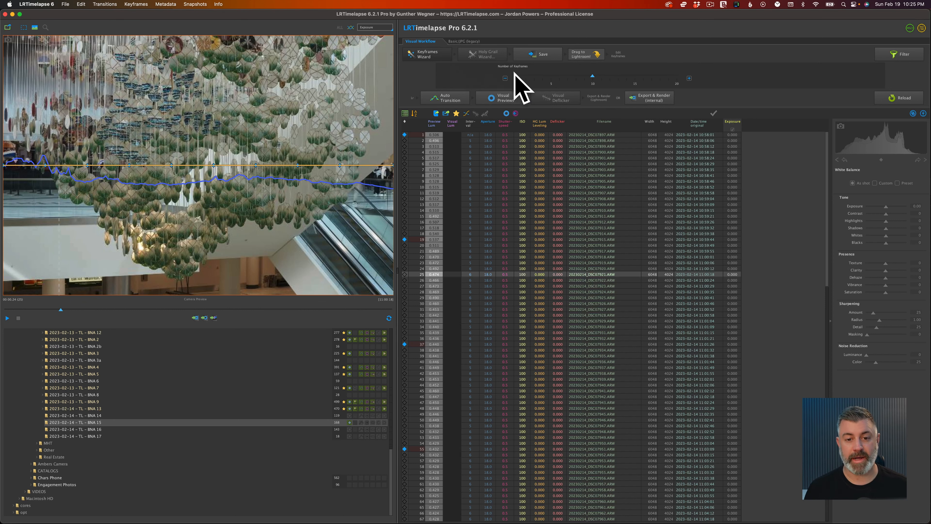
# Save the keyframes to the sequence's metadata, switch to Lightroom Classic and show the folder's photos in Grid view
pyautogui.click(544, 59)
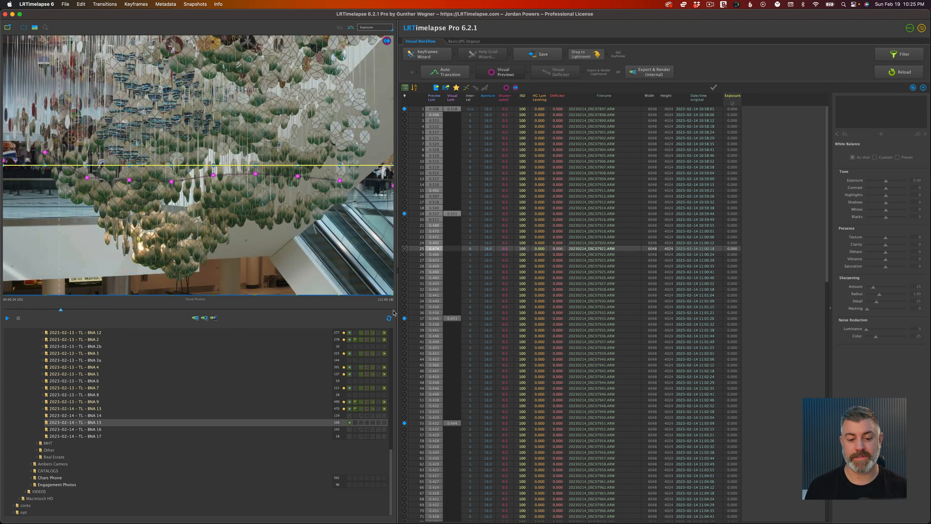
pyautogui.click(281, 511)
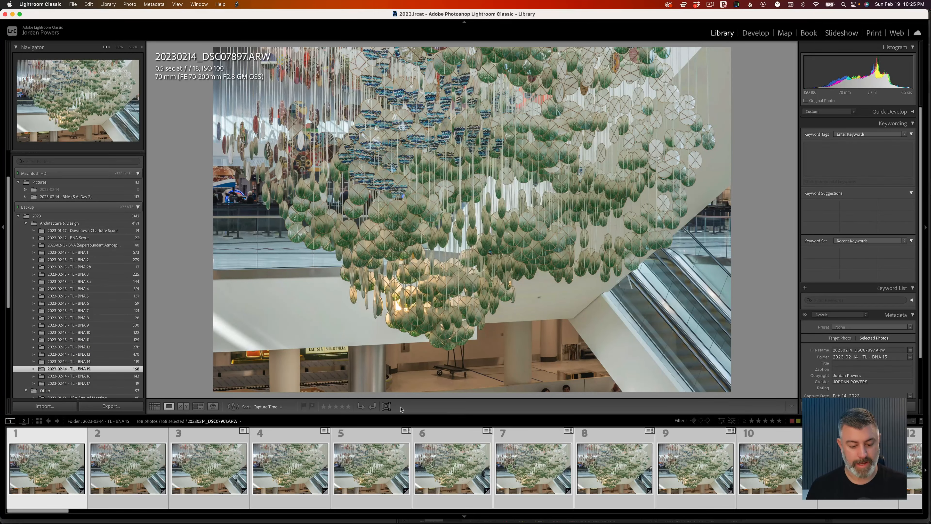
pyautogui.press('g')
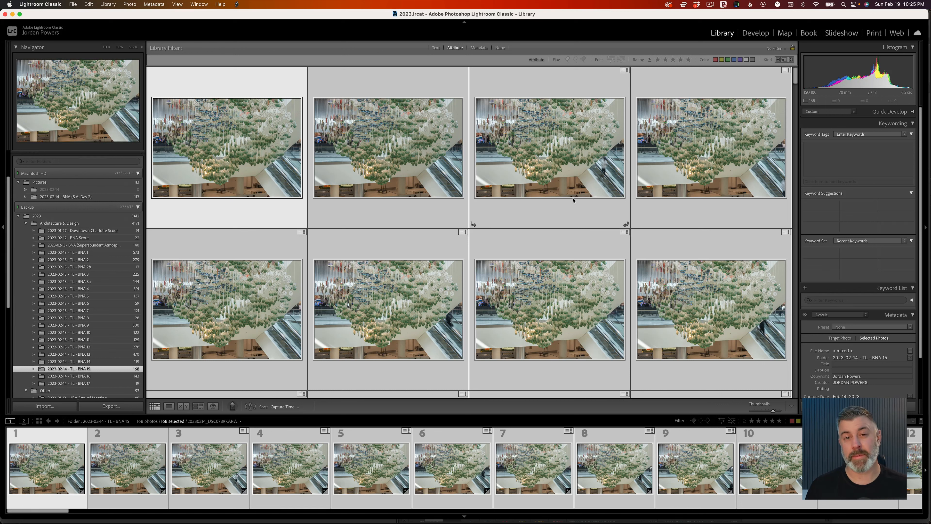
# Read the metadata from files for all selected photos in the BNA 15 folder
pyautogui.rightClick(403, 131)
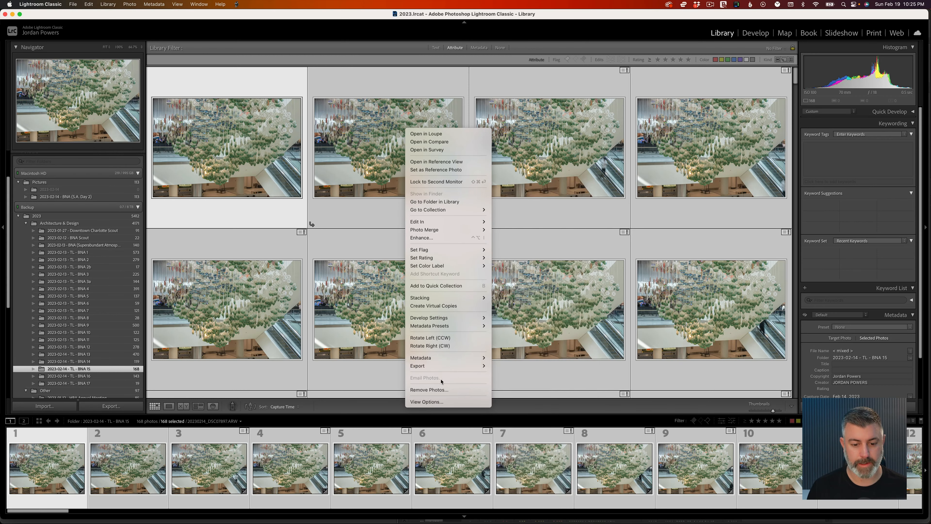
pyautogui.moveTo(438, 361)
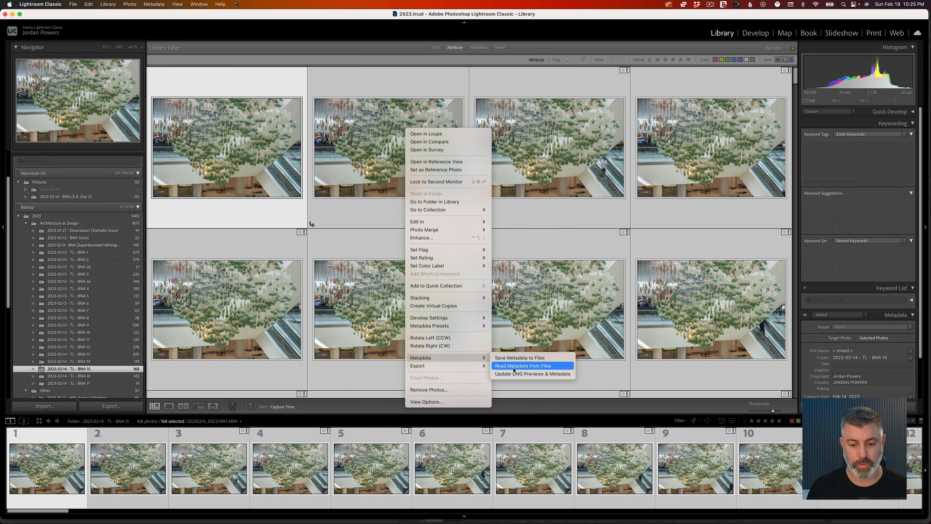
pyautogui.click(523, 366)
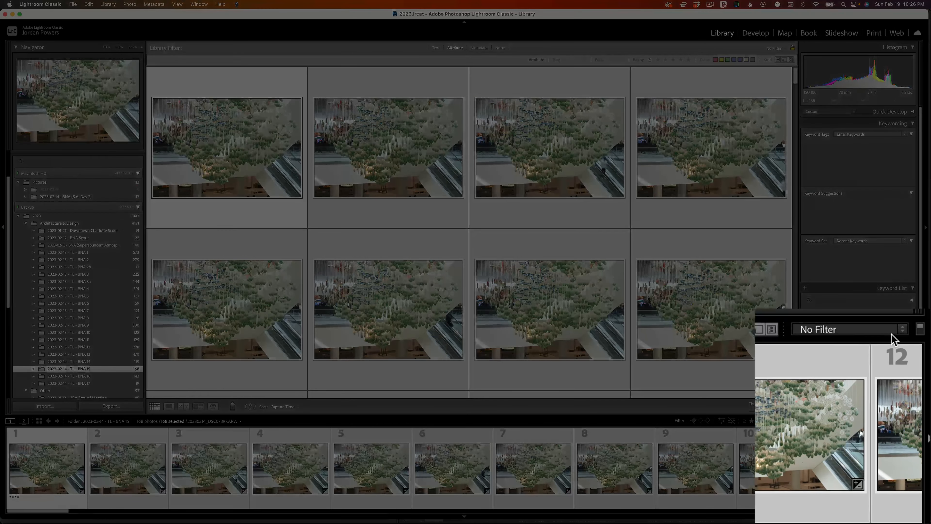
# Try the 00 LRT Full Sequence filter preset, and settle on 01 LRT Keyframes to show only the keyframes
pyautogui.click(891, 338)
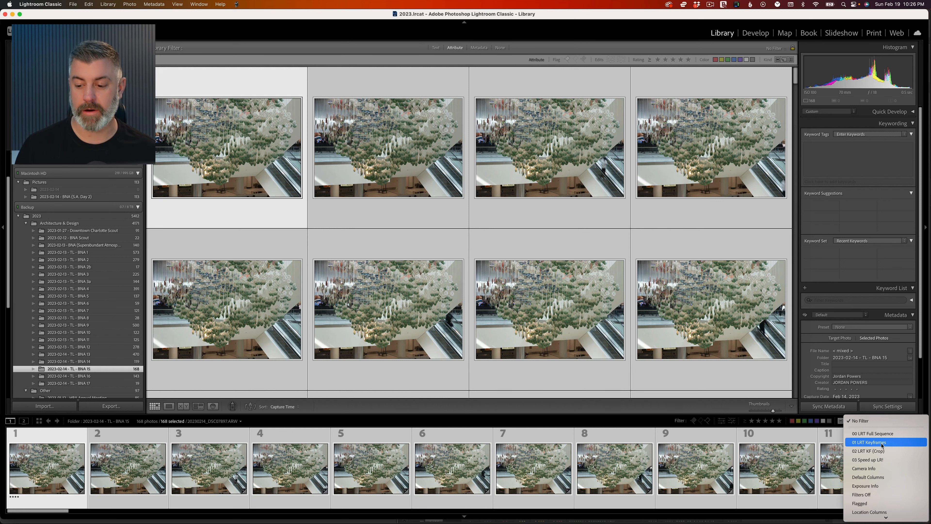
pyautogui.click(876, 433)
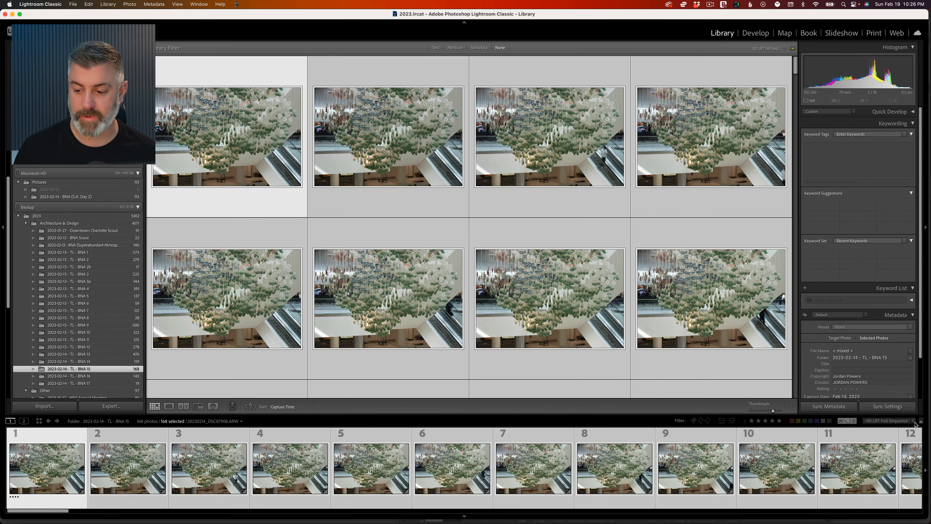
pyautogui.click(912, 423)
pyautogui.click(887, 431)
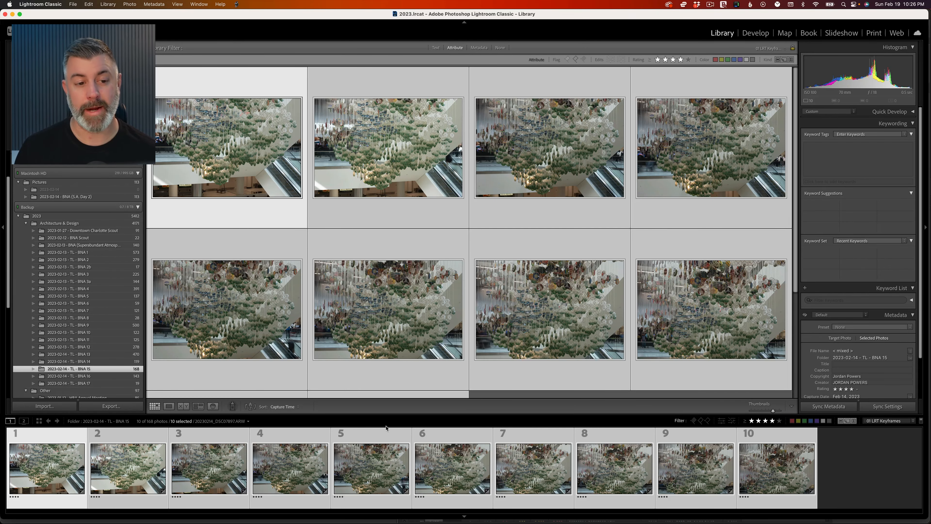
# Develop only the first keyframe with Exposure +0.08, Highlights -75 and Shadows +60
pyautogui.press('d')
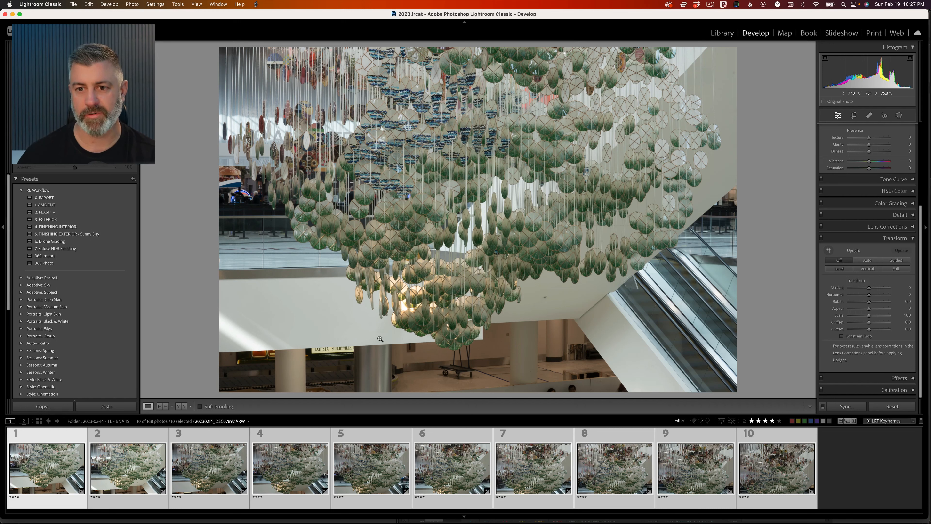
pyautogui.press('super+shift+d')
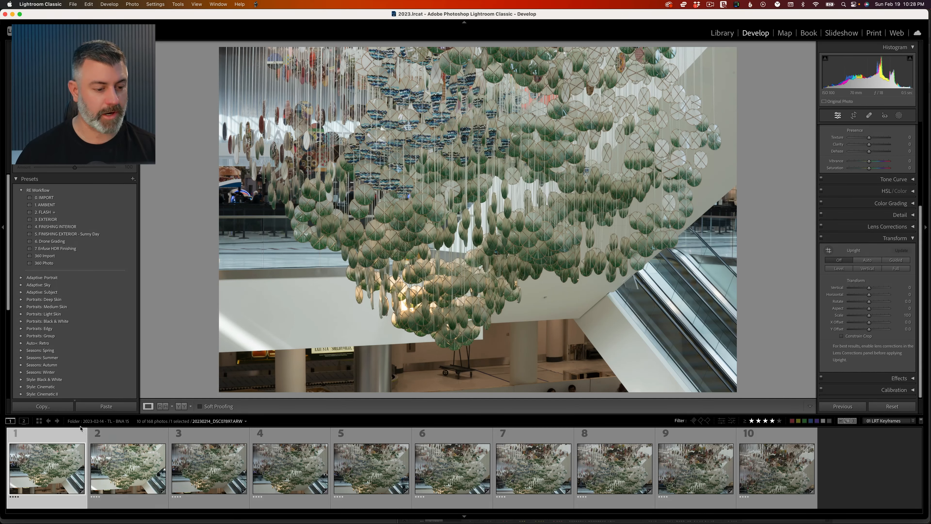
pyautogui.scroll(5, 882, 257)
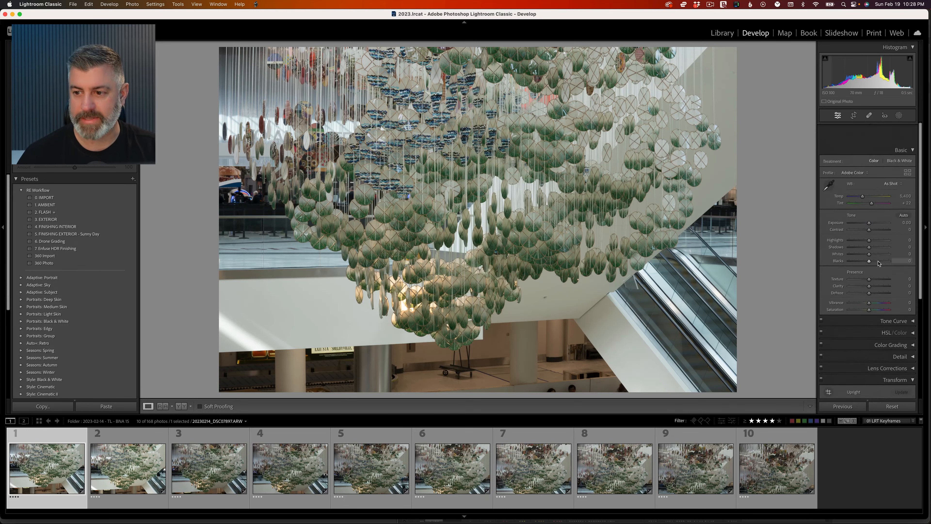
pyautogui.moveTo(869, 225); pyautogui.dragTo(870, 200)
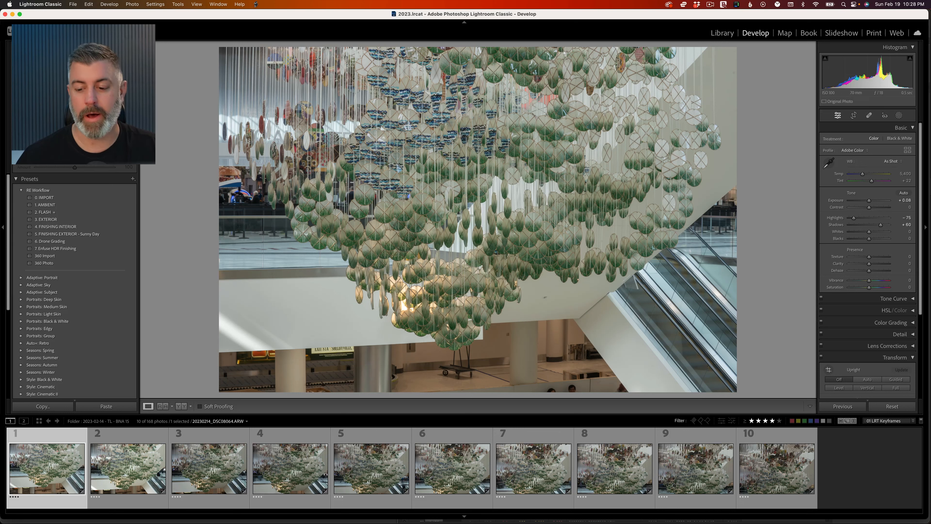
# Select all ten keyframes and run the 01 LRTimelapse Sync Keyframes script to copy the first keyframe's settings to them
pyautogui.keyDown('shift'); pyautogui.click(774, 467); pyautogui.keyUp('shift')
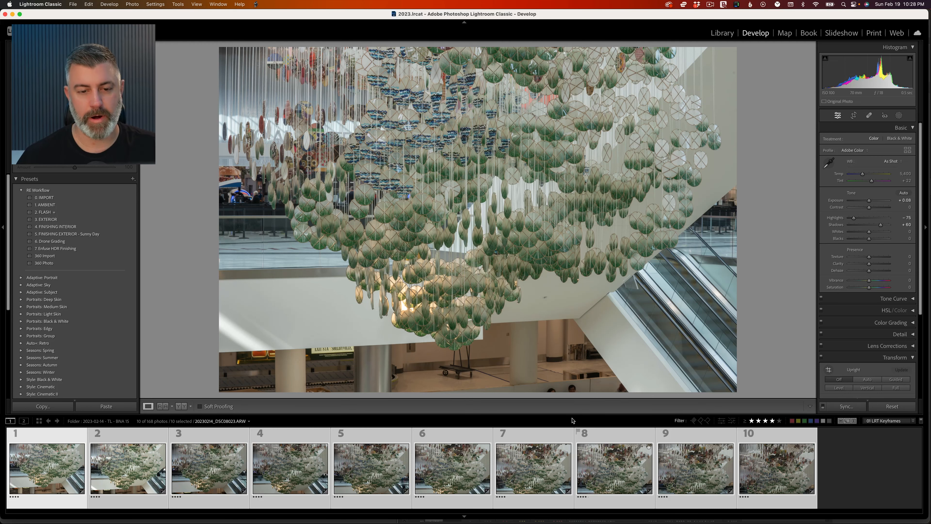
pyautogui.click(255, 4)
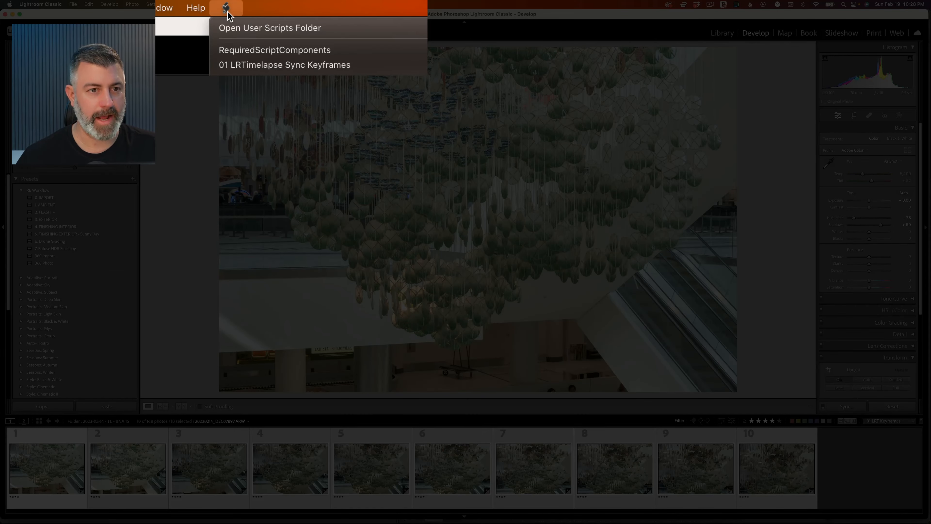
pyautogui.click(225, 10)
pyautogui.click(228, 9)
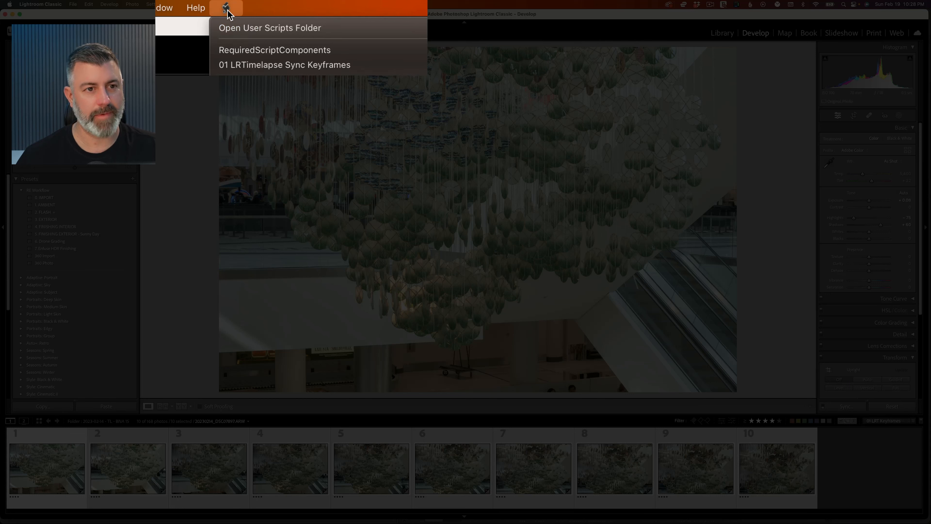
pyautogui.click(228, 10)
pyautogui.click(228, 10)
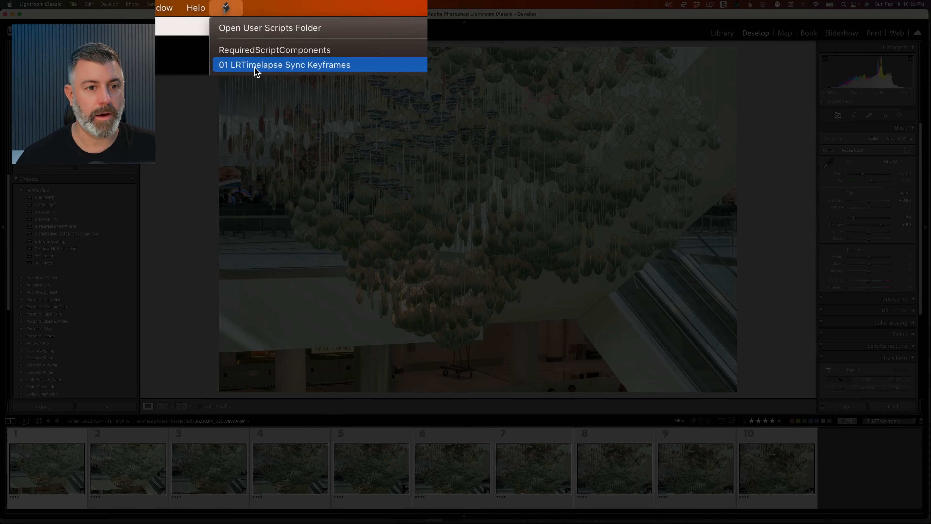
pyautogui.click(301, 66)
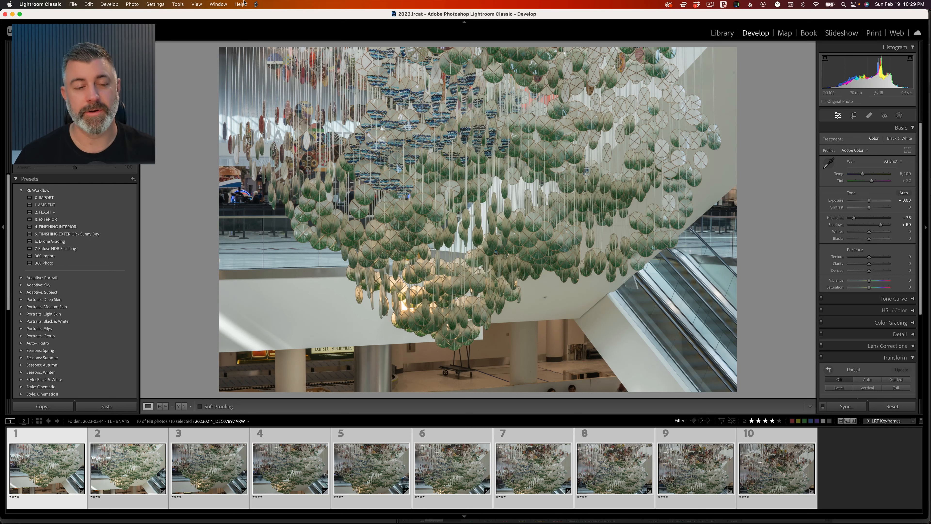
pyautogui.click(259, 5)
pyautogui.click(260, 5)
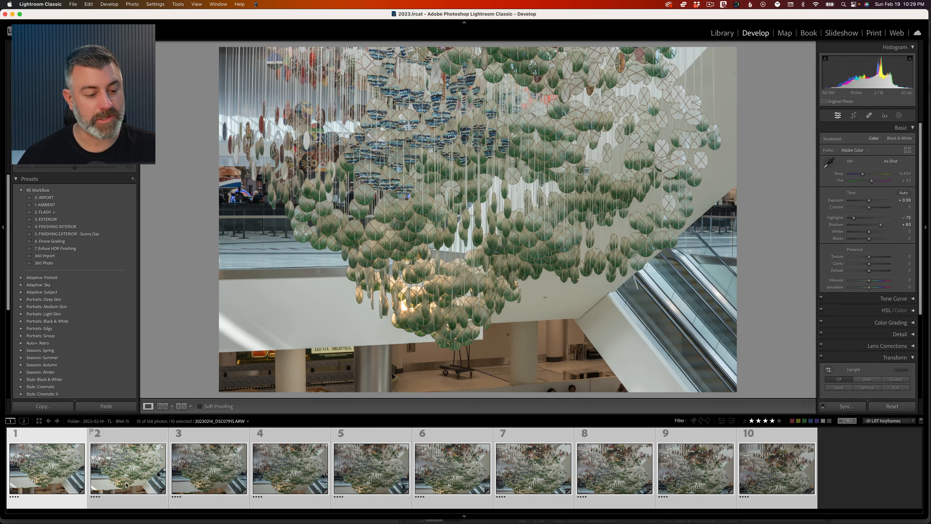
# Compare the second keyframe with the first and lower the second keyframe's Exposure to -0.04 to match its brightness
pyautogui.click(123, 444)
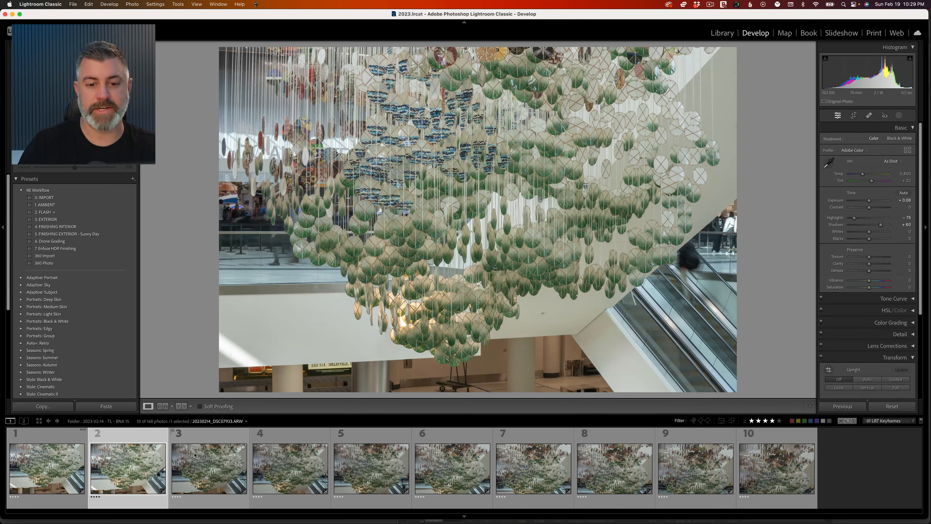
pyautogui.press('Right')
pyautogui.press('Left')
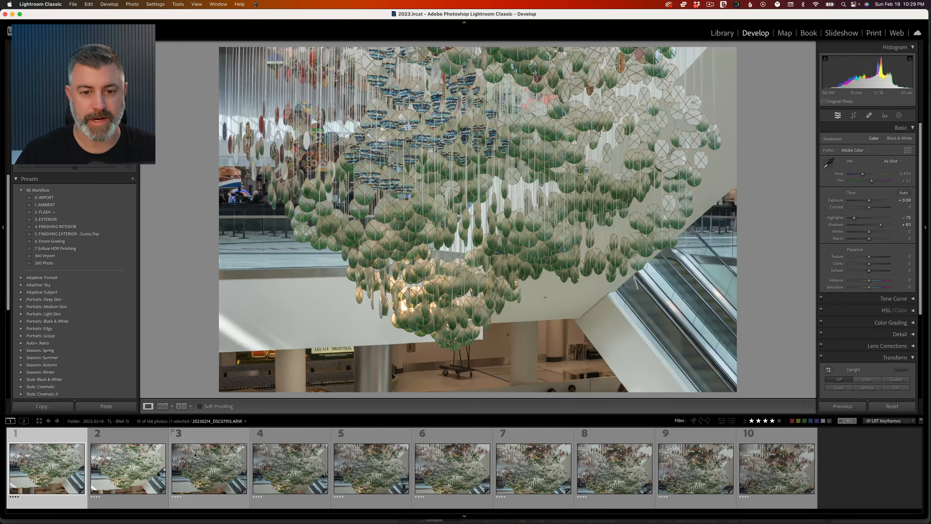
pyautogui.press('Right')
pyautogui.press('Left')
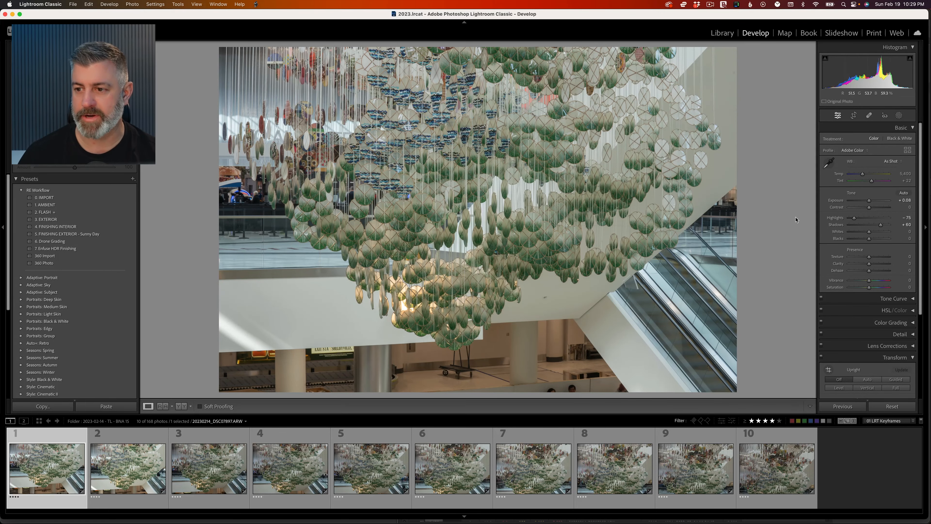
pyautogui.press('Right')
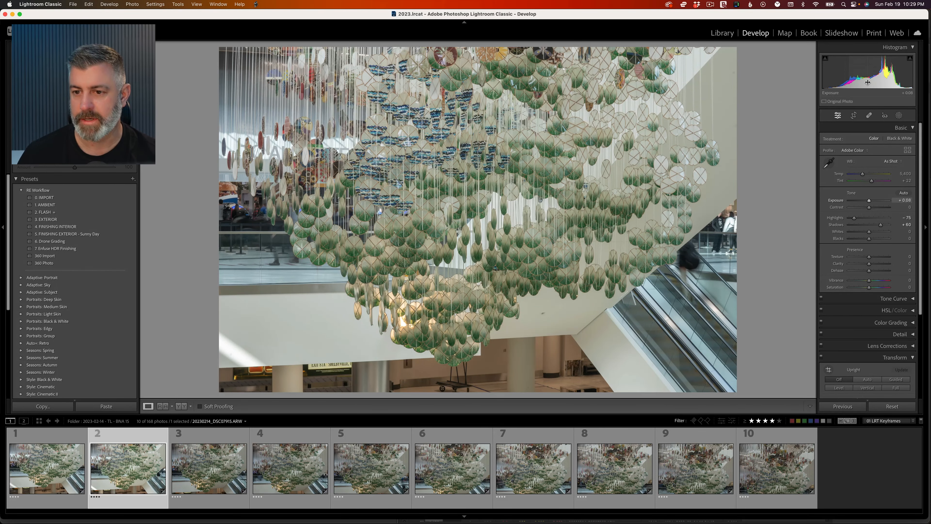
pyautogui.press('Left')
pyautogui.press('Right')
pyautogui.moveTo(867, 82); pyautogui.dragTo(864, 82)
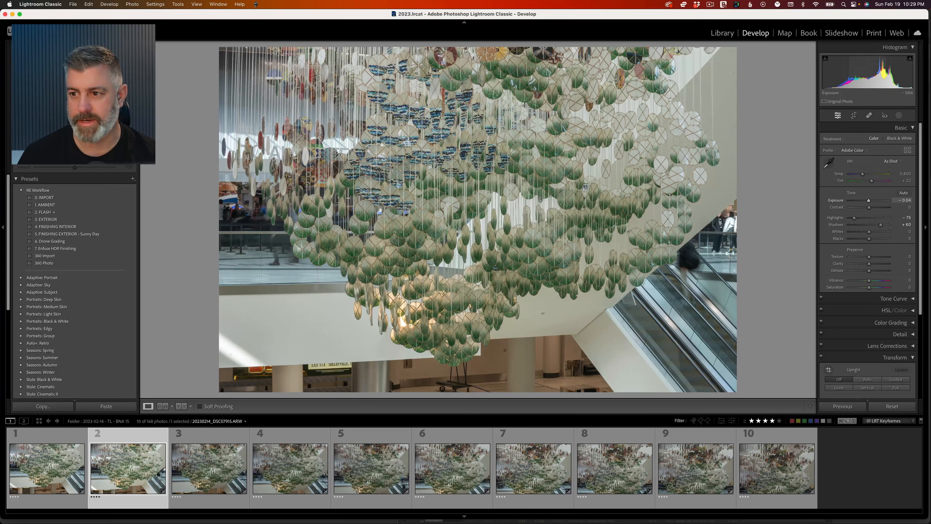
pyautogui.press('Left')
pyautogui.press('Right')
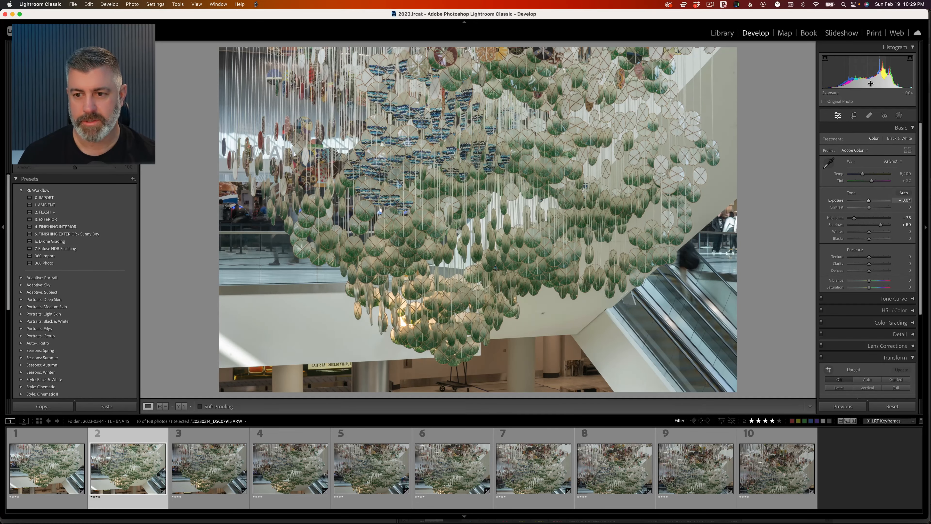
pyautogui.press('Left')
pyautogui.press('Right')
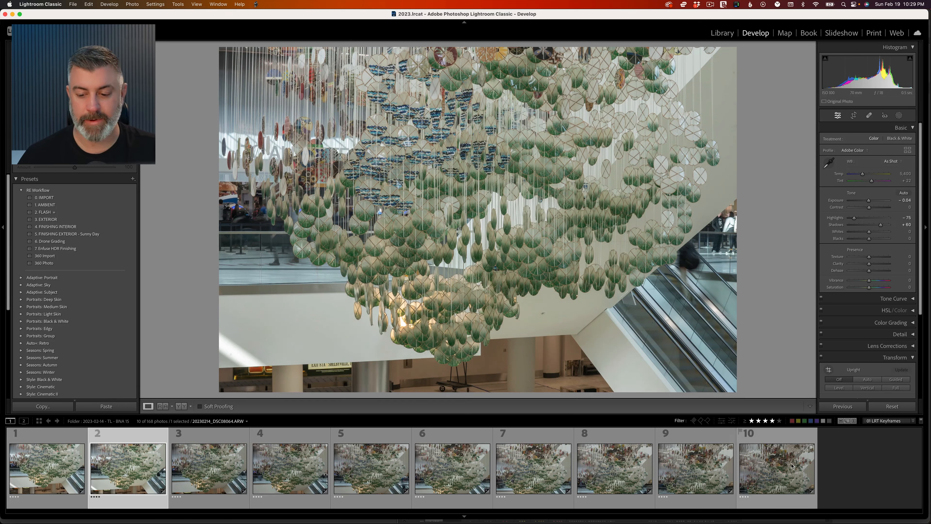
# Select keyframes 2 through 10 and run the 01 LRTimelapse Sync Keyframes script to copy the second keyframe's settings to them
pyautogui.keyDown('shift'); pyautogui.click(760, 475); pyautogui.keyUp('shift')
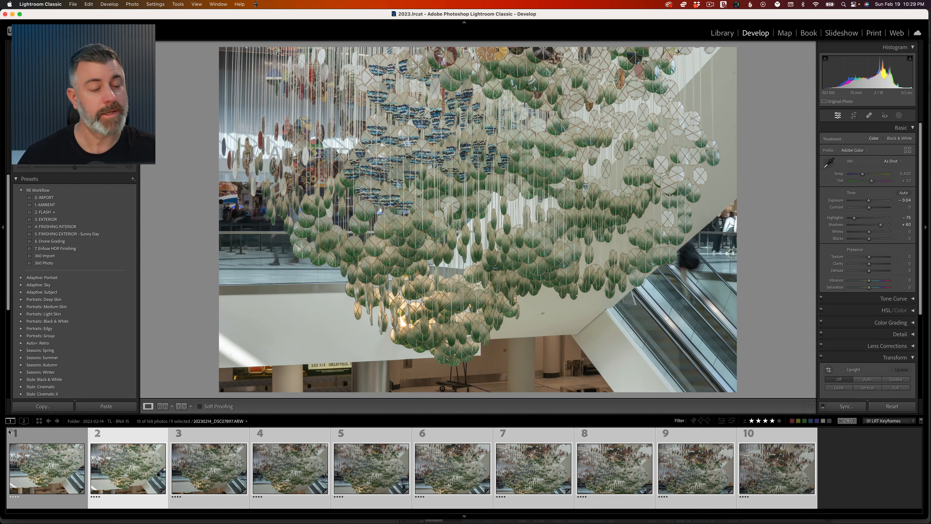
pyautogui.click(256, 4)
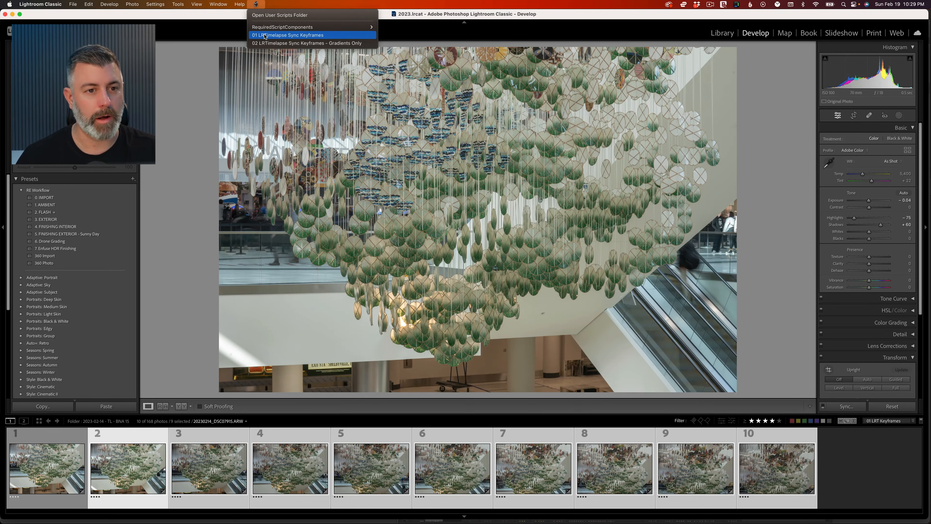
pyautogui.click(265, 35)
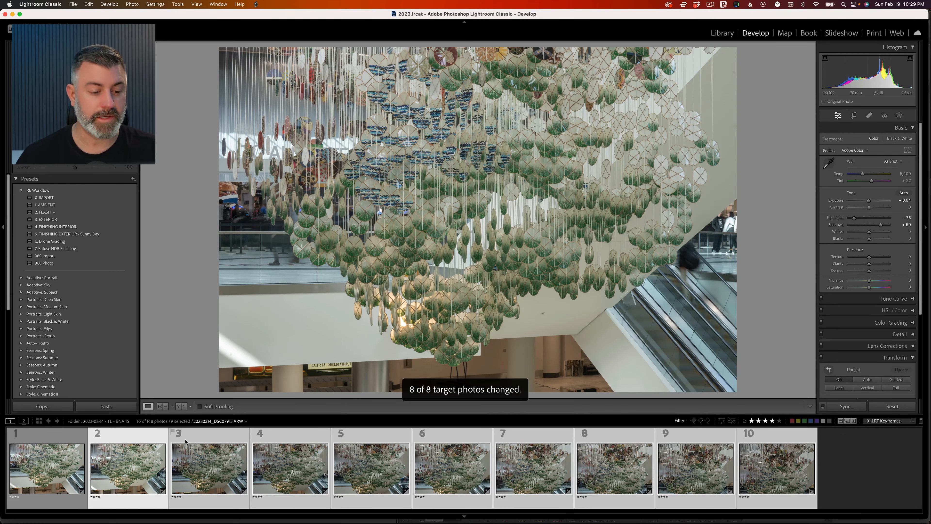
# Raise the third keyframe's Exposure to +0.44, comparing it repeatedly with the neighbouring keyframes to match their brightness
pyautogui.click(194, 459)
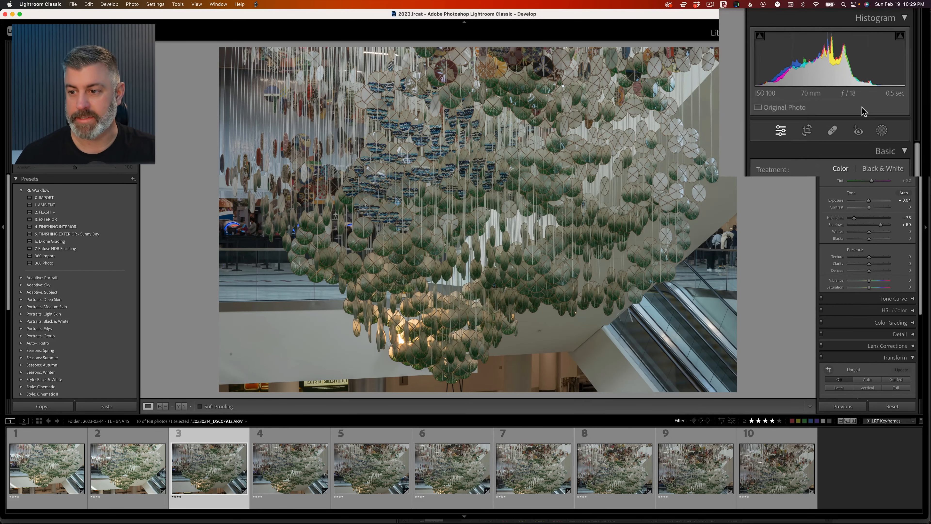
pyautogui.moveTo(869, 86); pyautogui.dragTo(875, 85)
pyautogui.moveTo(809, 87); pyautogui.dragTo(813, 87)
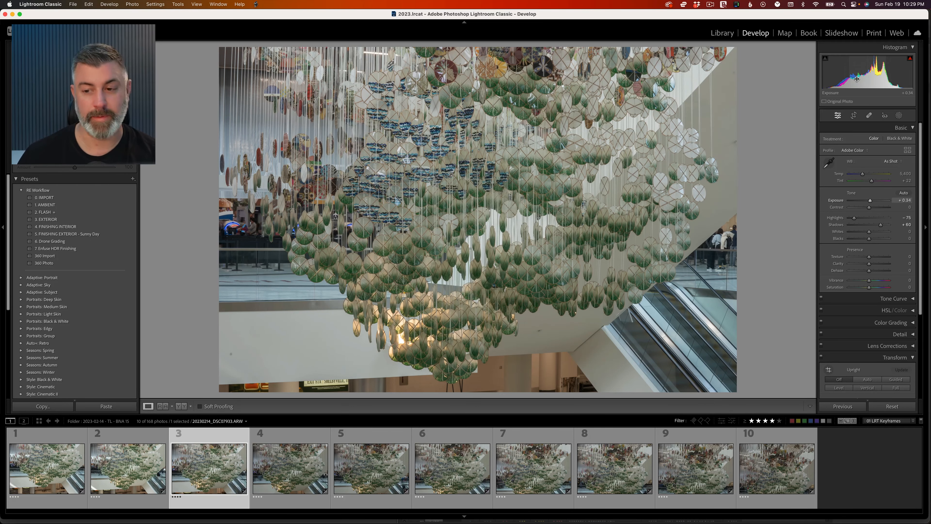
pyautogui.press('Left')
pyautogui.press('Right')
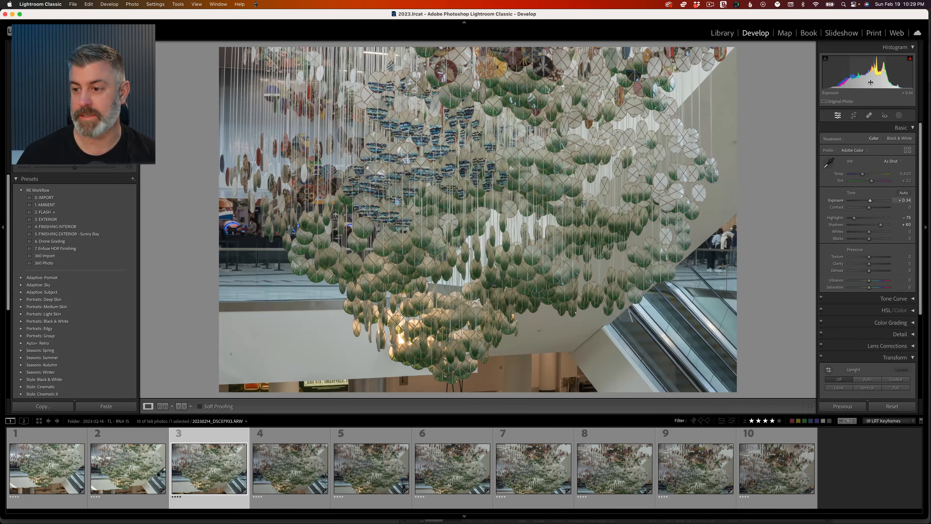
pyautogui.press('Right')
pyautogui.press('Left')
pyautogui.press('Left')
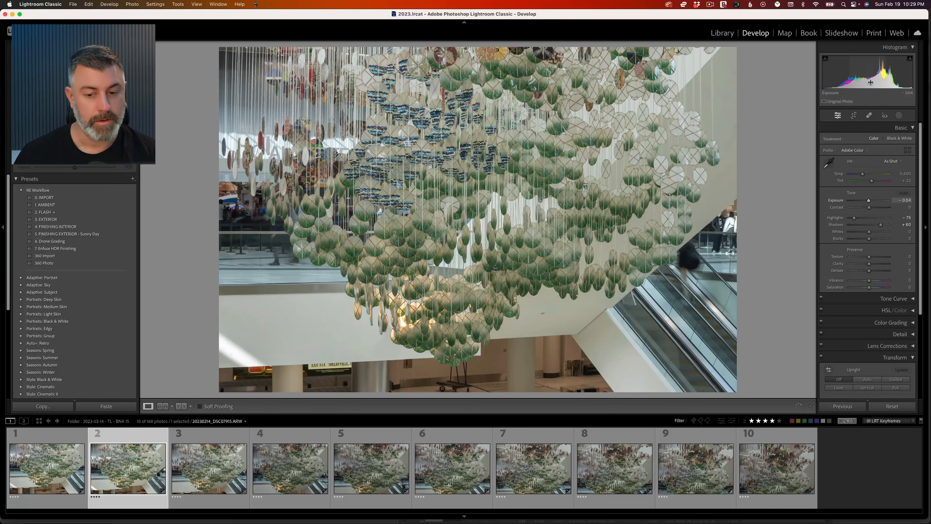
pyautogui.press('Right')
pyautogui.press('Left')
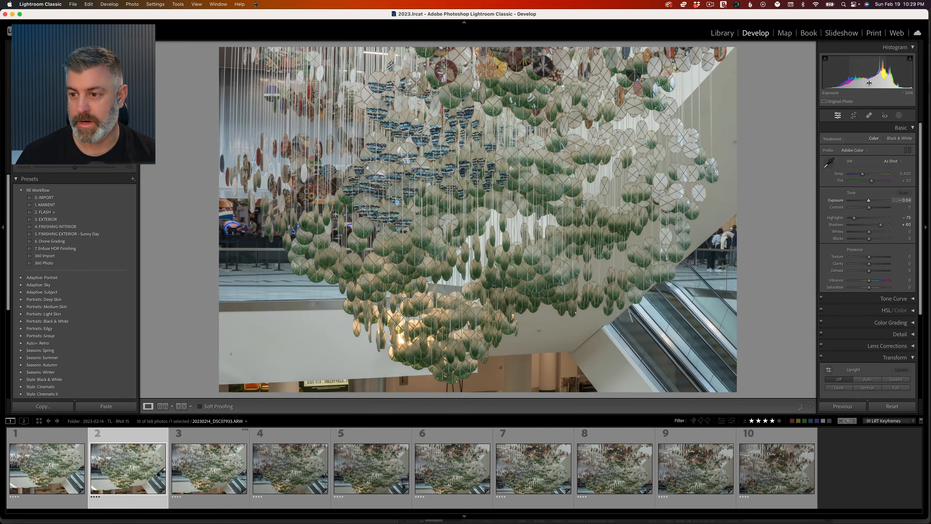
pyautogui.press('Right')
pyautogui.press('Right')
pyautogui.press('Left')
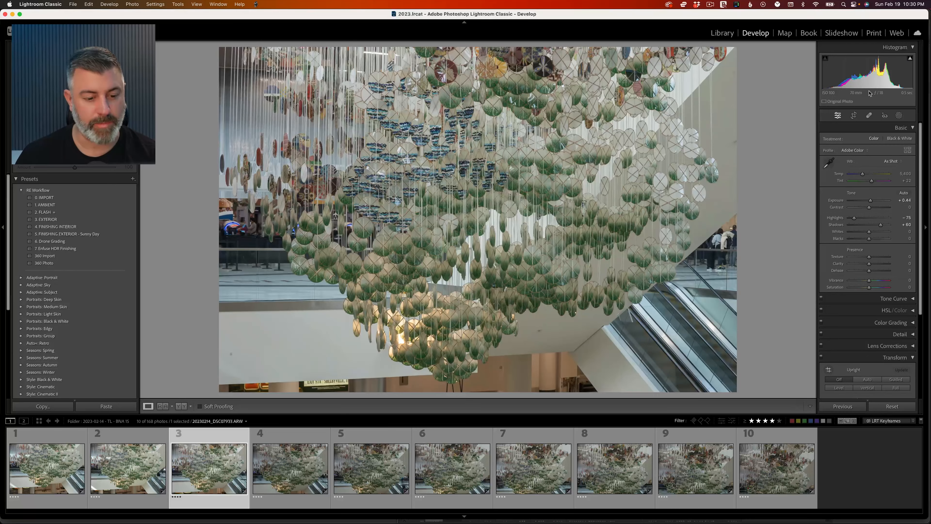
pyautogui.press('Left')
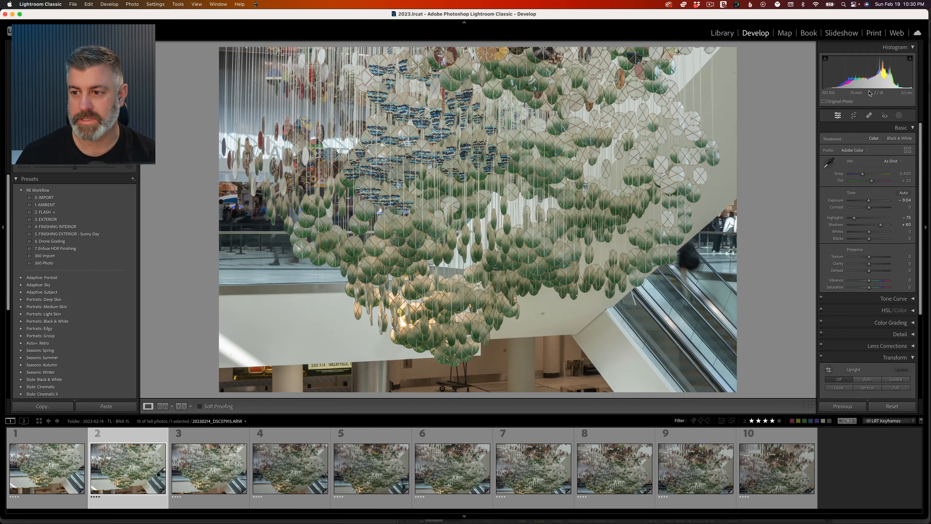
pyautogui.press('Right')
pyautogui.press('Left')
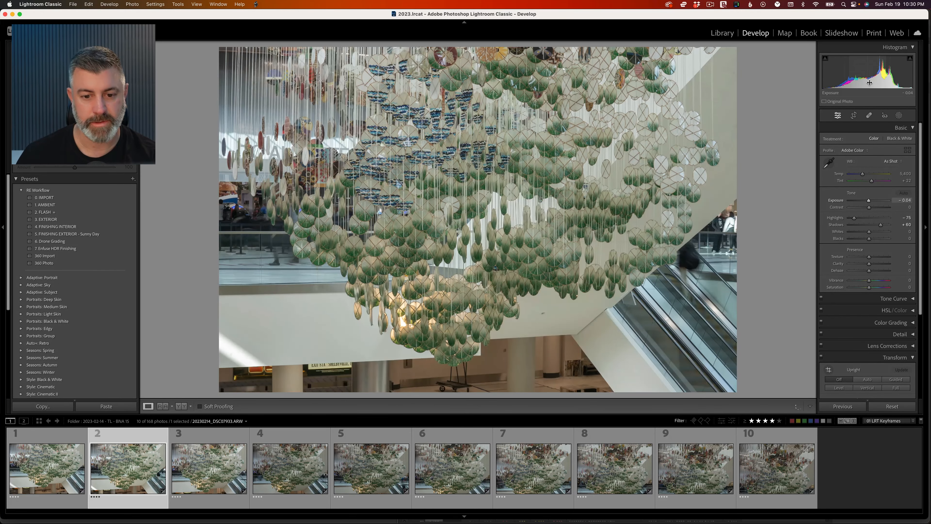
pyautogui.press('Right')
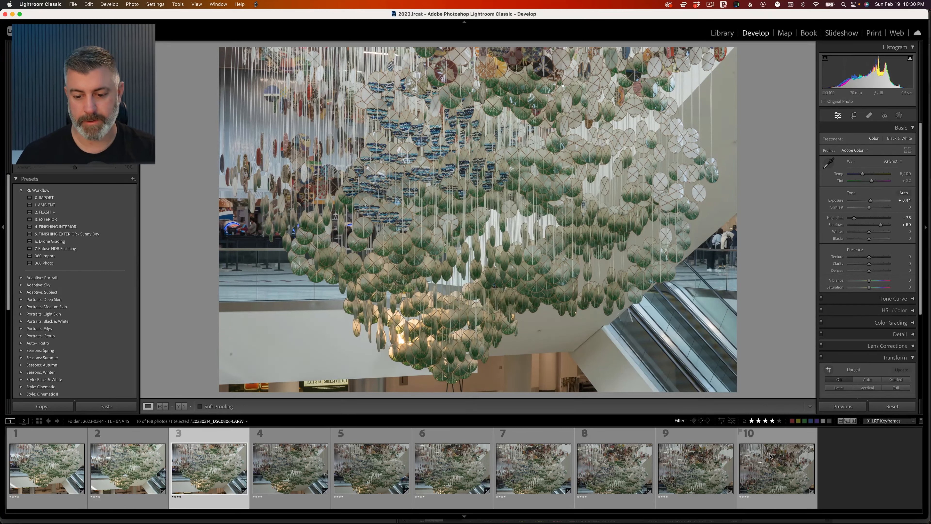
# Select keyframes 3 through 10 and run the 01 LRTimelapse Sync Keyframes script to copy the third keyframe's settings to them
pyautogui.keyDown('shift'); pyautogui.click(775, 476); pyautogui.keyUp('shift')
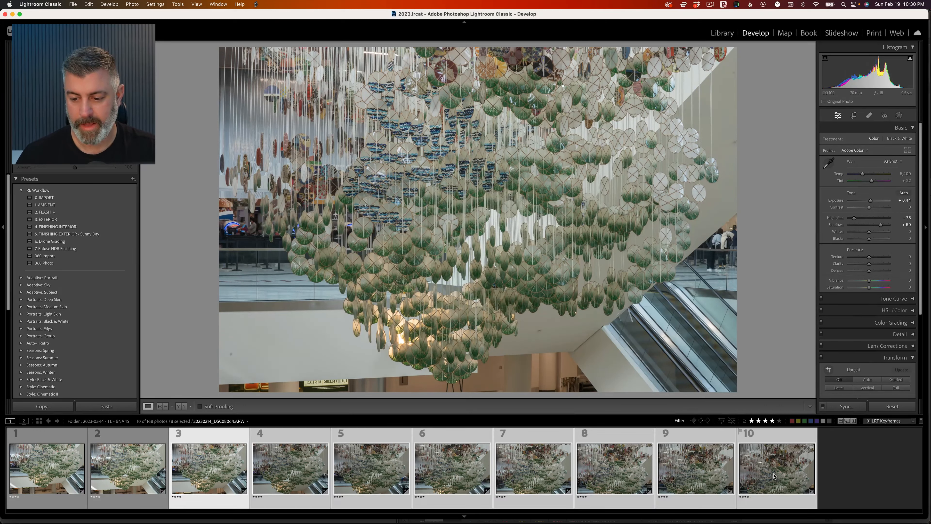
pyautogui.click(256, 4)
pyautogui.click(264, 35)
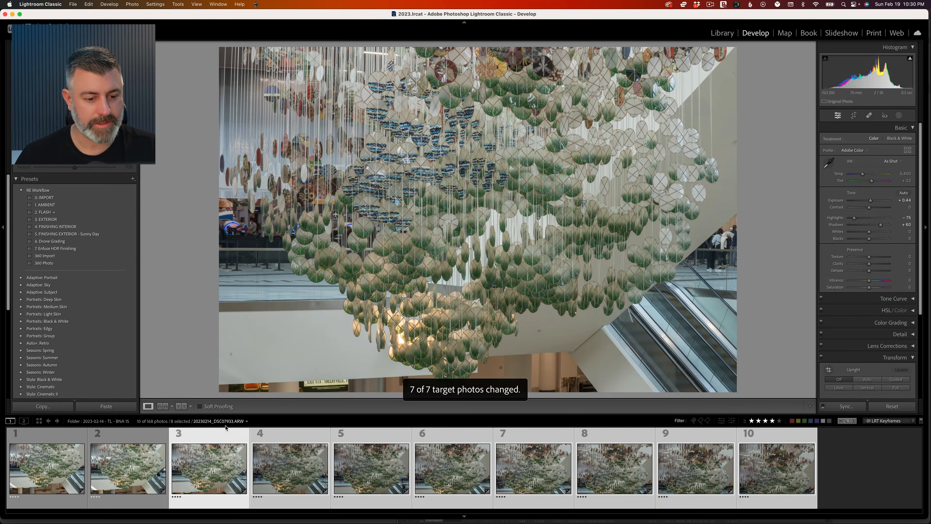
# Go through keyframes 4 to 10 in order and examine their brightness and histograms for exposure differences
pyautogui.click(282, 457)
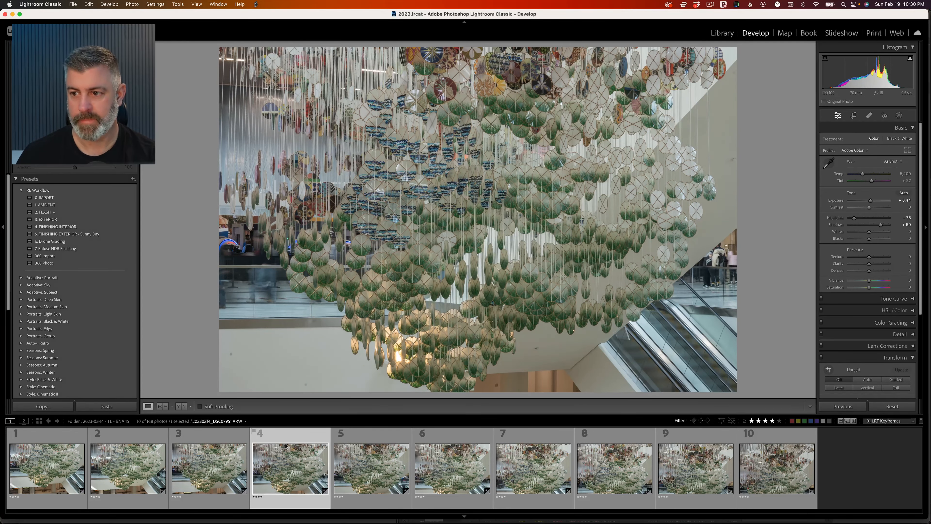
pyautogui.press('Right')
pyautogui.press('Right')
pyautogui.press('Right')
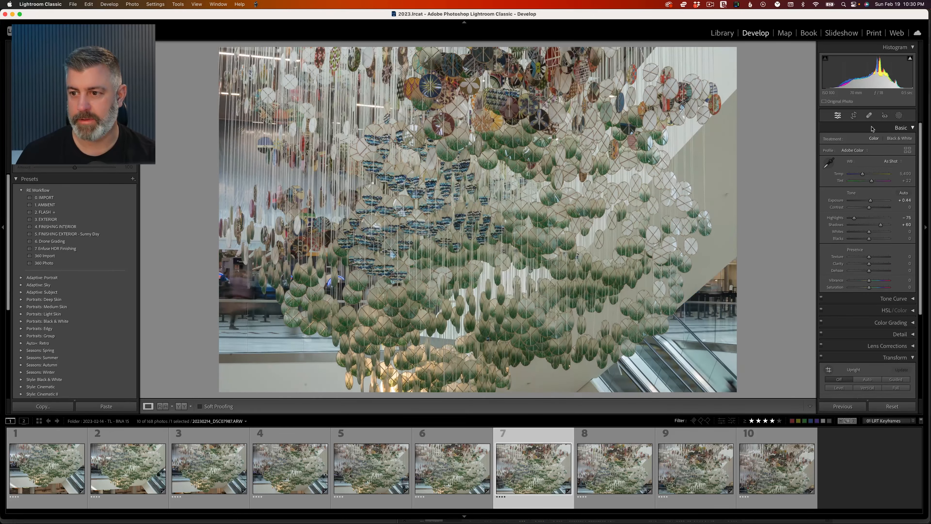
pyautogui.press('Right')
pyautogui.press('Right')
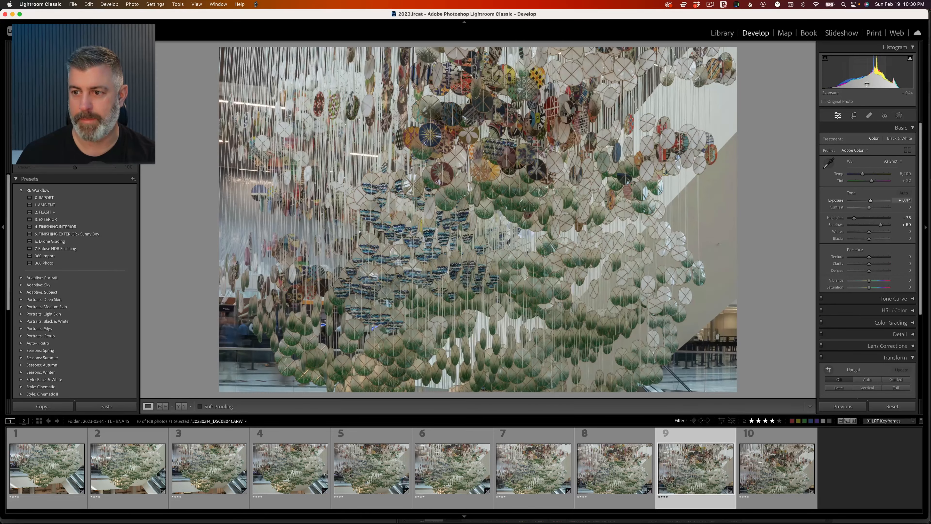
pyautogui.press('Right')
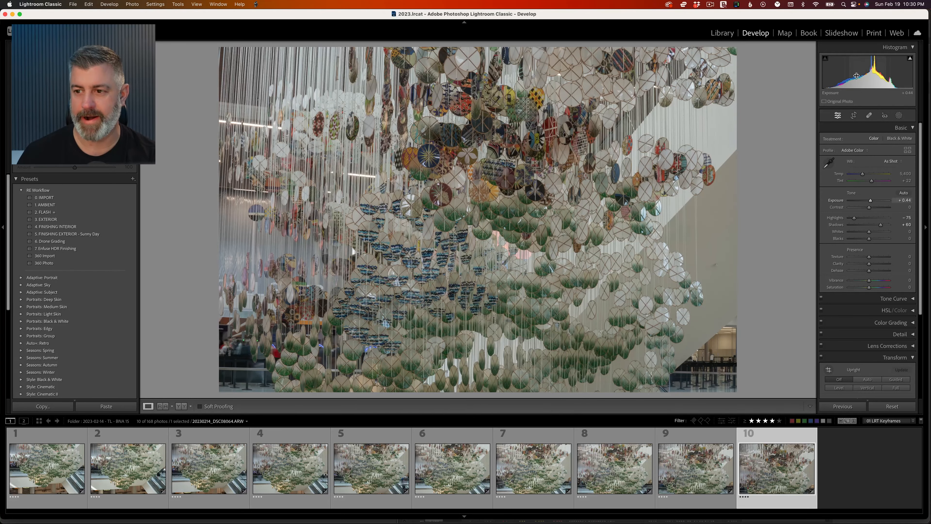
# Review the sequence again from the third keyframe to the ninth and compare the exposure of keyframes 8 and 9
pyautogui.click(219, 461)
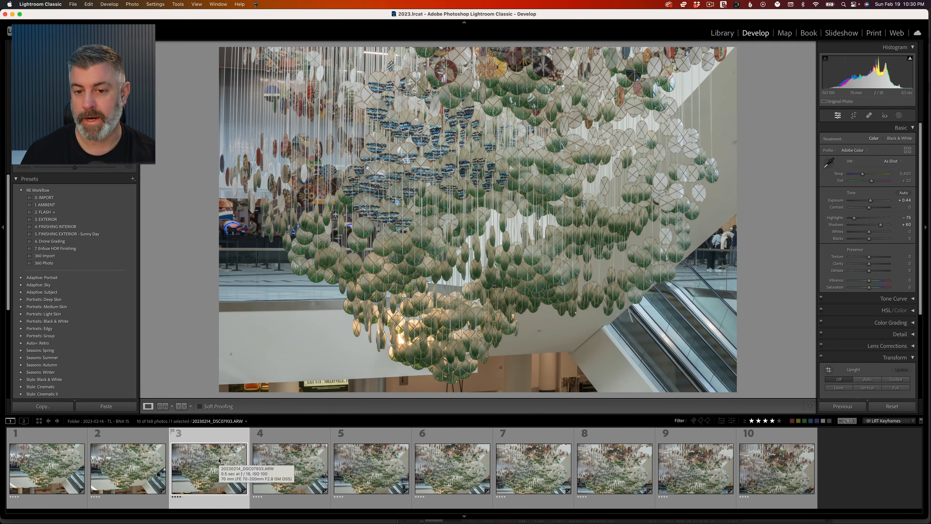
pyautogui.press('Right')
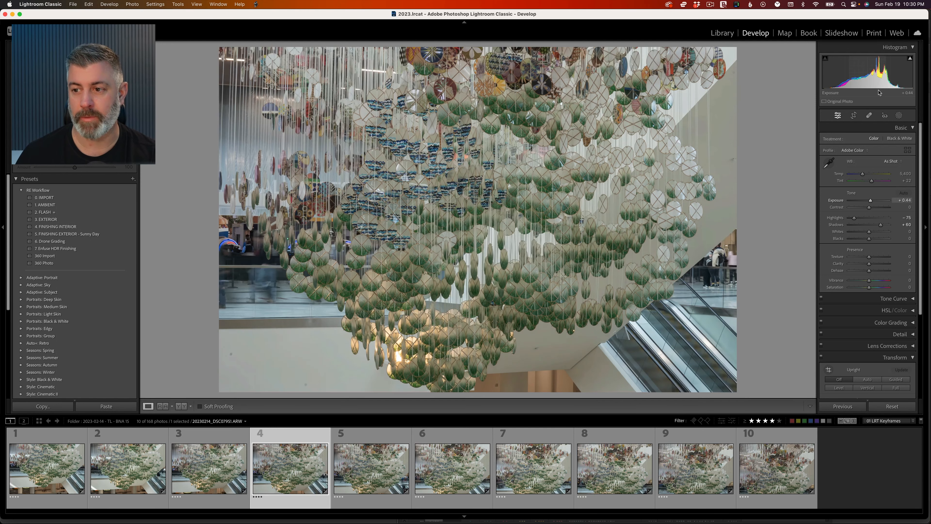
pyautogui.press('Right')
pyautogui.press('Right')
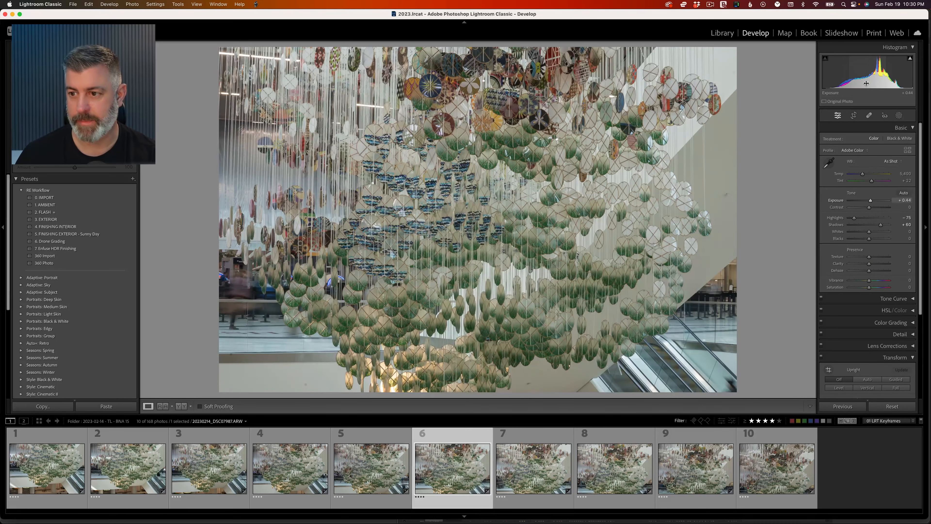
pyautogui.press('Right')
pyautogui.press('Right')
pyautogui.press('Right')
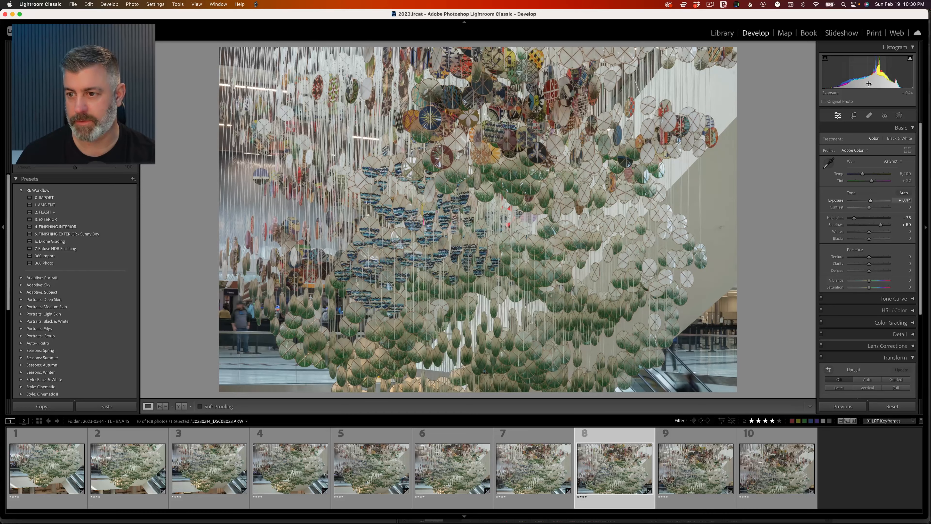
pyautogui.press('Right')
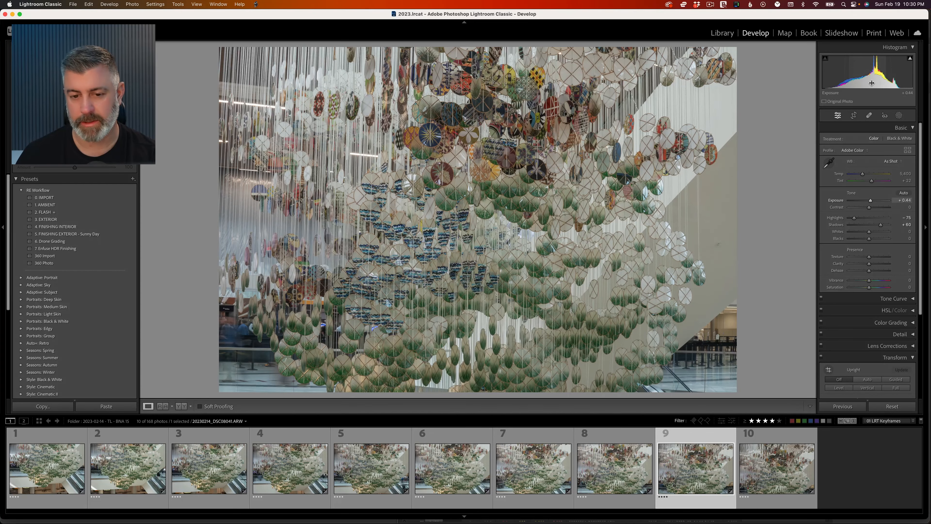
pyautogui.press('Left')
pyautogui.press('Right')
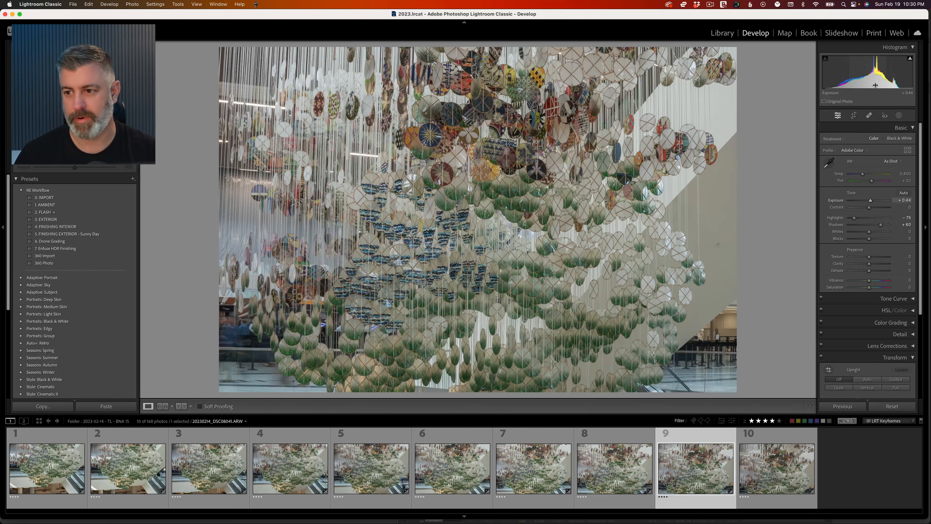
# Raise the ninth keyframe's Exposure to +0.58 and copy its settings to the tenth with the 01 LRTimelapse Sync Keyframes script
pyautogui.moveTo(875, 84); pyautogui.dragTo(879, 85)
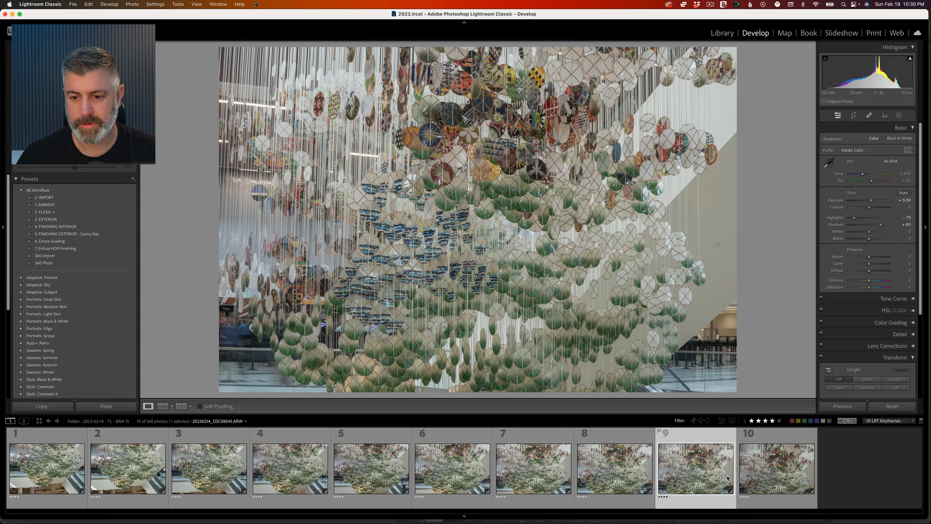
pyautogui.hotkey('shift', 'Right')
pyautogui.click(254, 6)
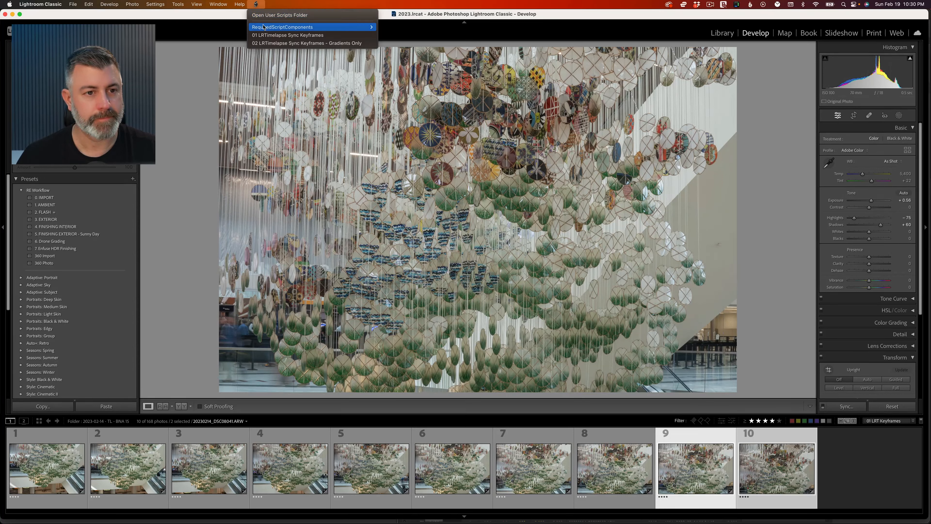
pyautogui.click(269, 33)
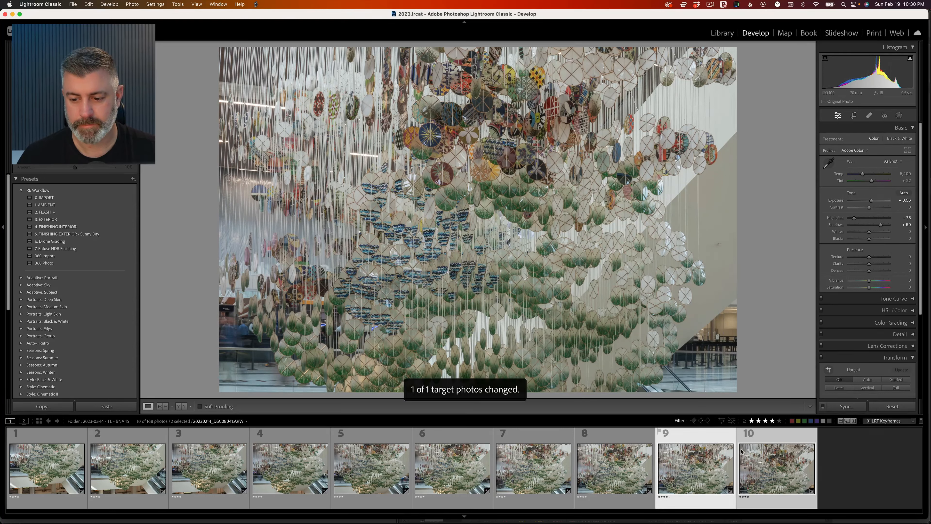
pyautogui.click(766, 476)
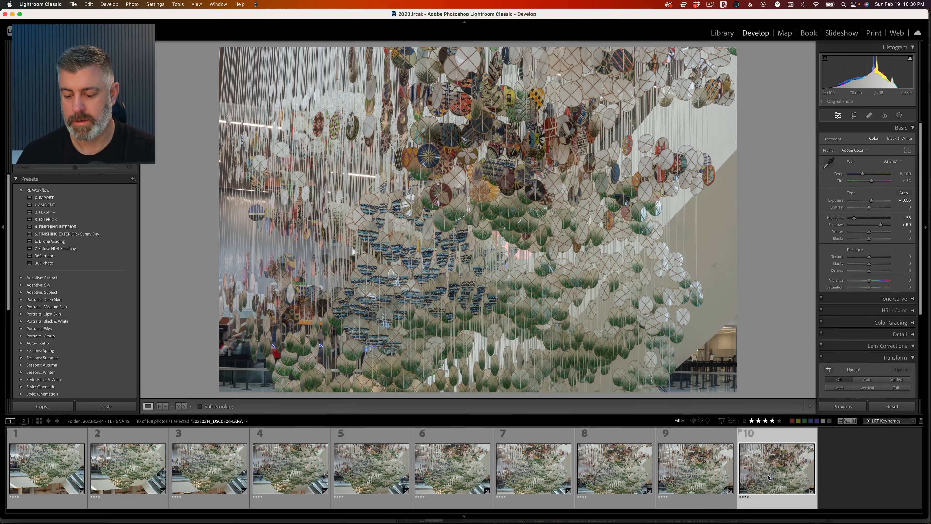
# Compare the brightness of keyframes 9 and 10 and raise the tenth keyframe's Exposure to +0.74
pyautogui.press('Left')
pyautogui.press('Right')
pyautogui.press('Left')
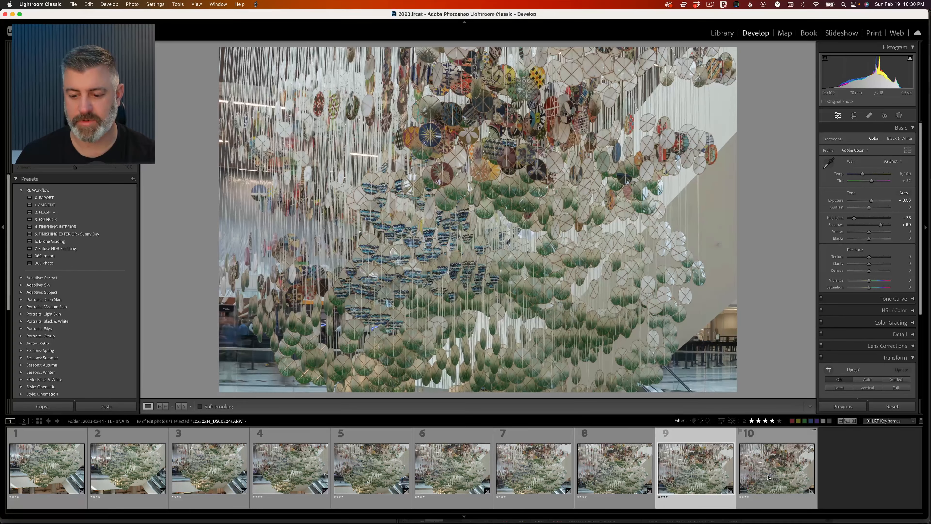
pyautogui.press('Right')
pyautogui.moveTo(872, 88); pyautogui.dragTo(878, 89)
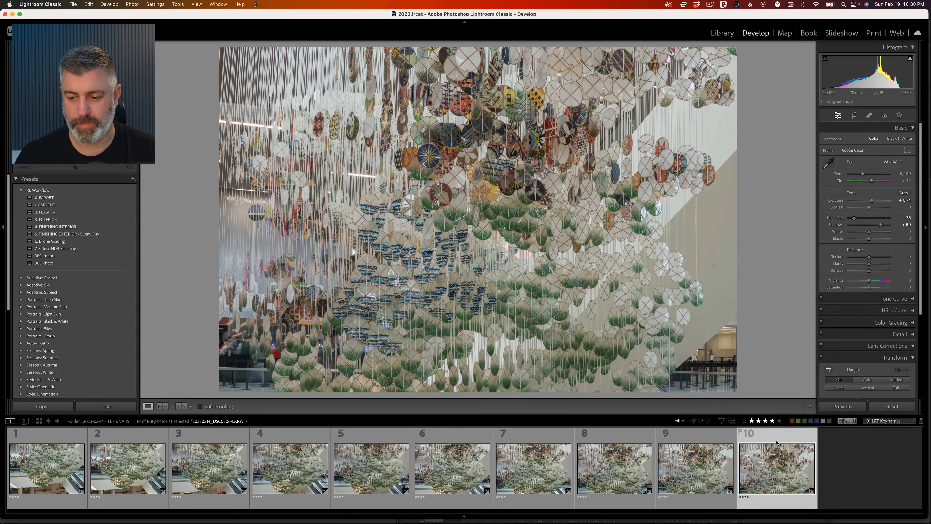
# Select all ten keyframes and go through them in order to check the evenness of their exposure
pyautogui.press('super+a')
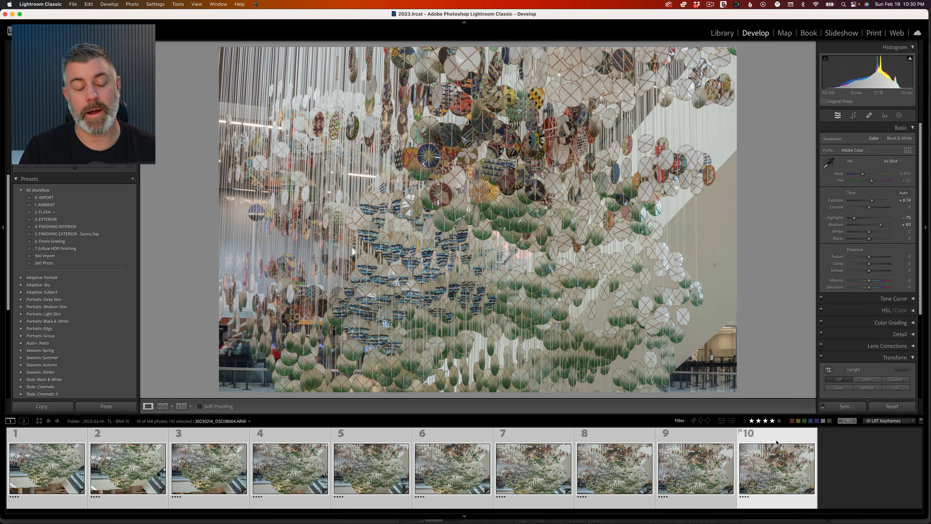
pyautogui.press('Right')
pyautogui.press('Right')
pyautogui.press('Right')
pyautogui.press('Right')
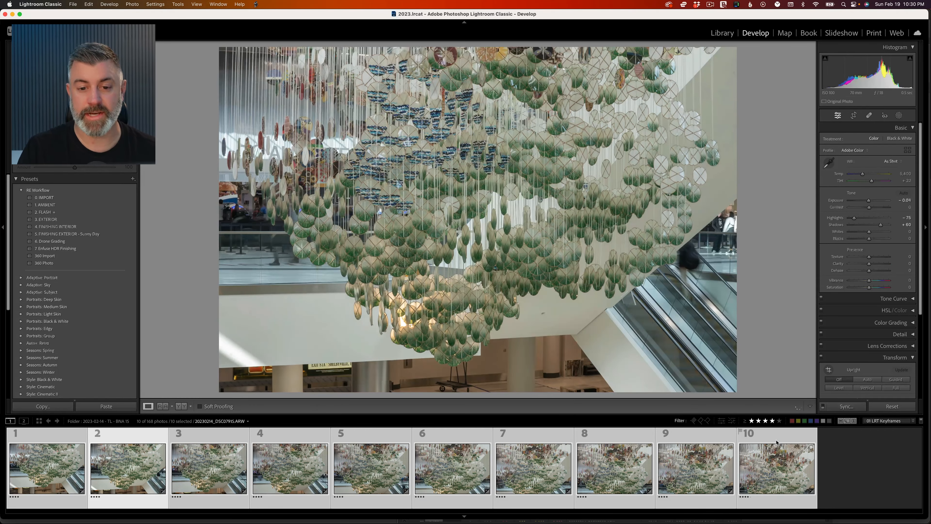
pyautogui.press('Right')
pyautogui.press('Right')
pyautogui.press('Right')
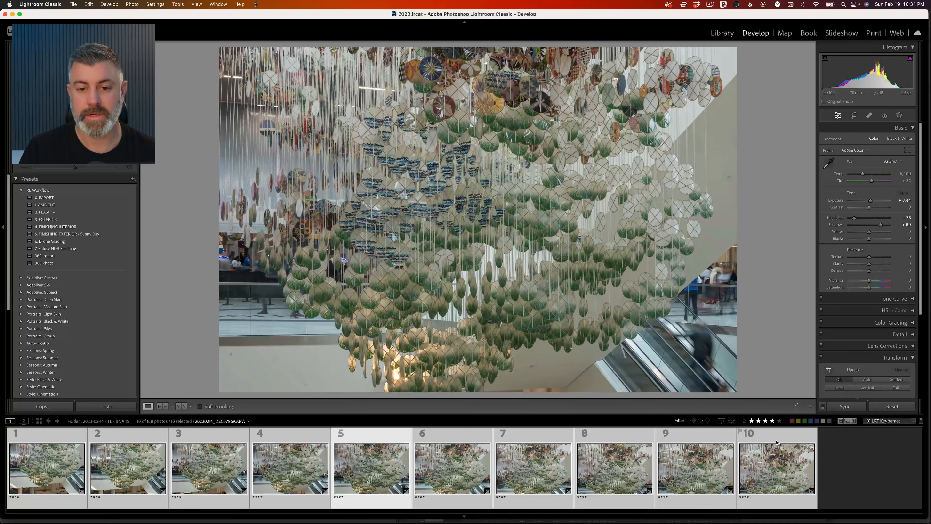
pyautogui.press('Right')
pyautogui.press('Right')
pyautogui.press('Right')
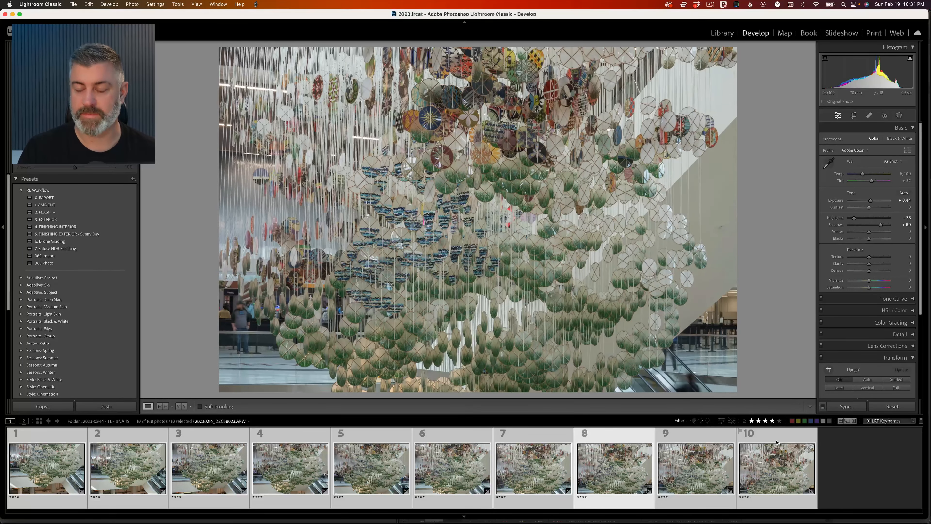
pyautogui.press('Right')
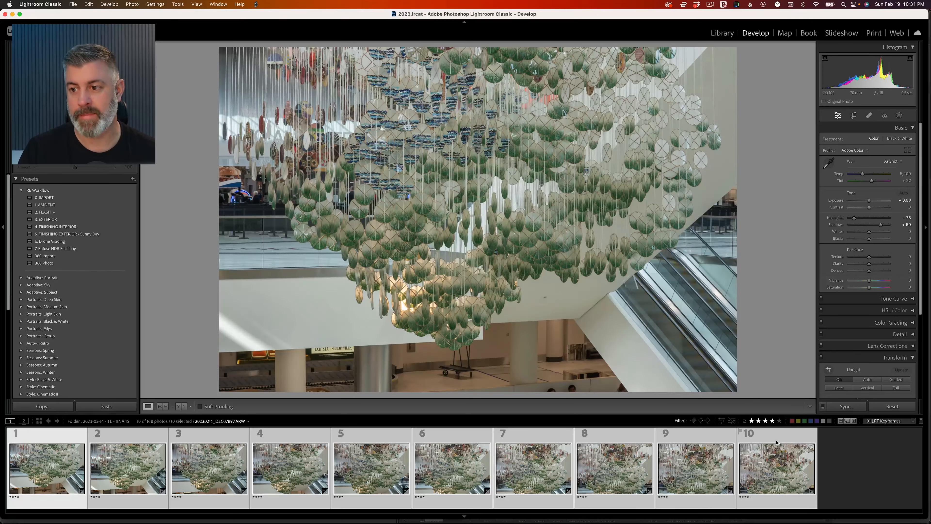
# Review the ten selected keyframes a second time, examining the brightness changes from each frame to the following one
pyautogui.press('Right')
pyautogui.press('Right')
pyautogui.press('Right')
pyautogui.press('Right')
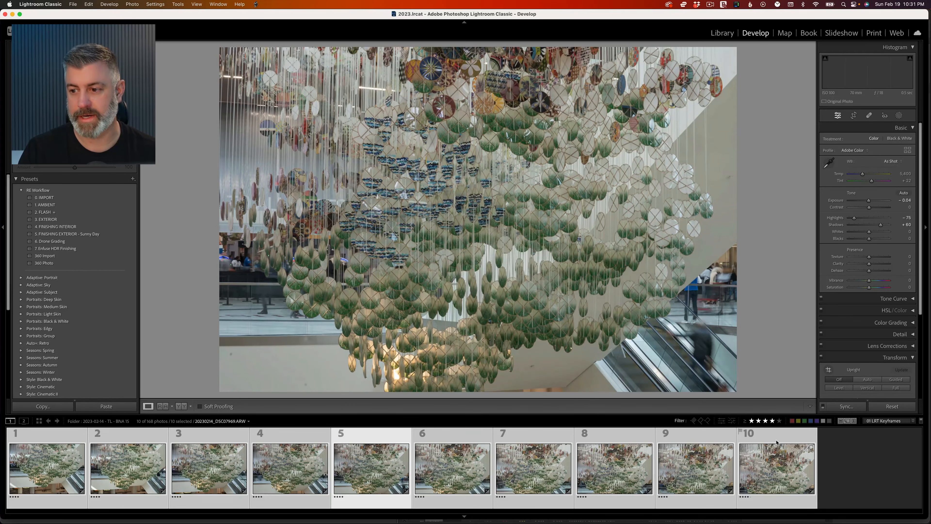
pyautogui.press('Right')
pyautogui.press('Right')
pyautogui.press('Right')
pyautogui.press('Right')
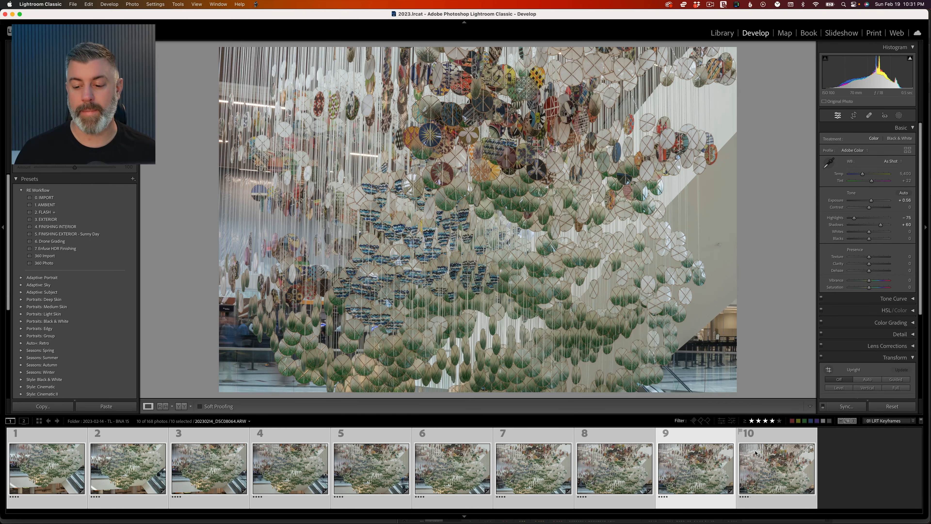
pyautogui.press('super+Right')
pyautogui.press('super+Right')
pyautogui.press('super+Right')
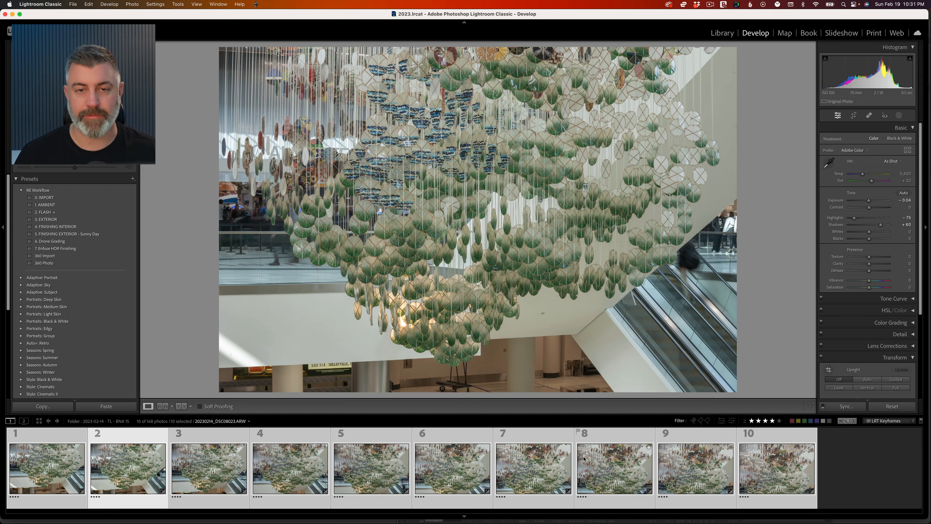
# Show the keyframes in the Library grid and save the metadata of all ten selected photos to their files
pyautogui.rightClick(538, 464)
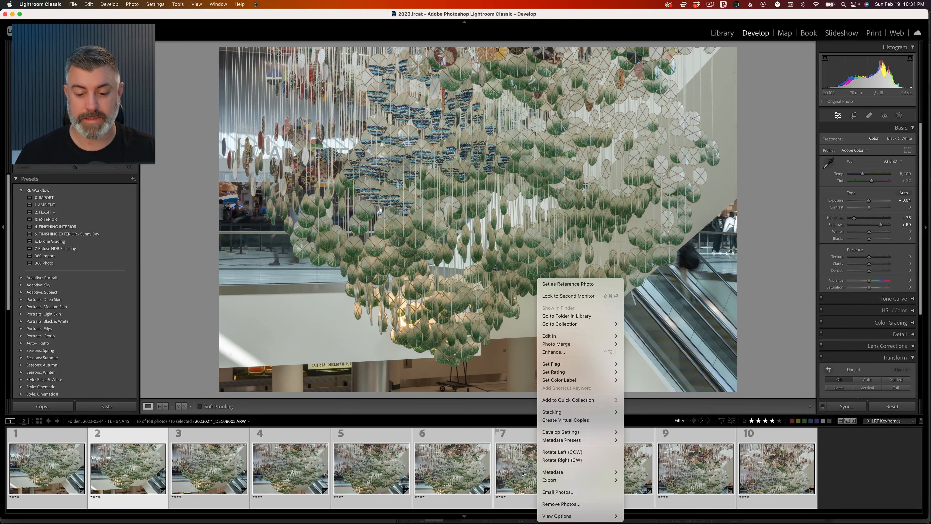
pyautogui.press('Escape')
pyautogui.press('g')
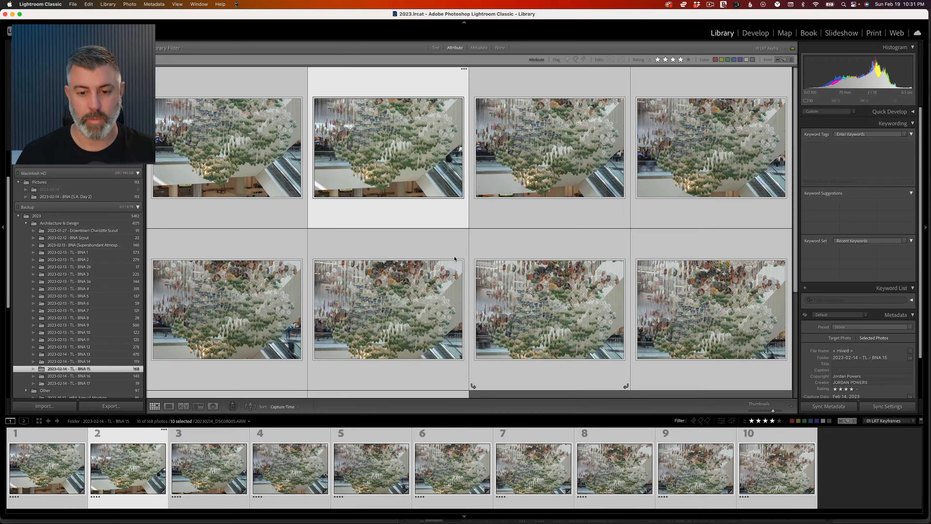
pyautogui.scroll(-3, 461, 235)
pyautogui.scroll(3, 521, 165)
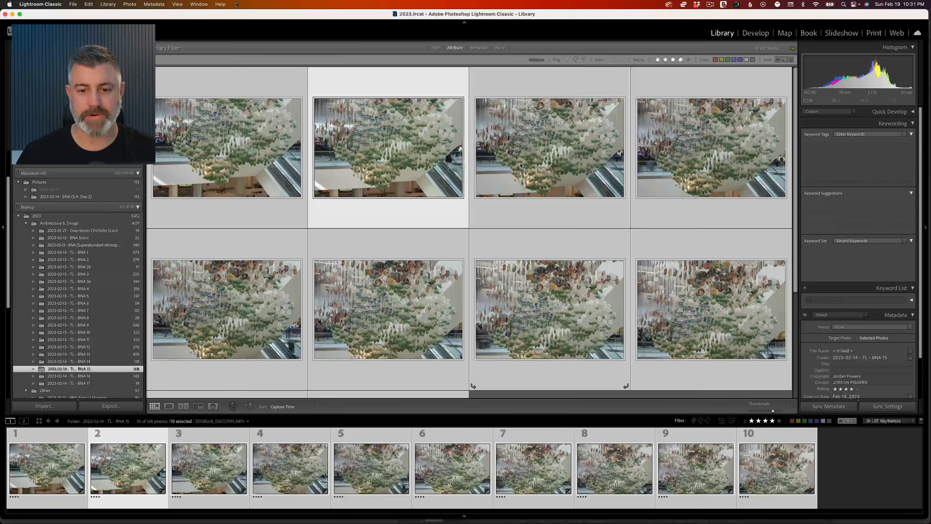
pyautogui.rightClick(409, 115)
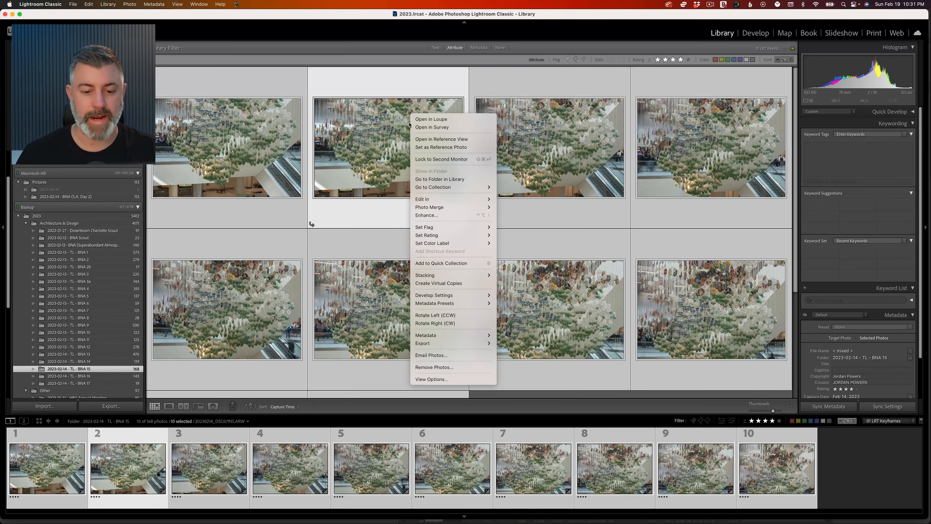
pyautogui.moveTo(480, 335)
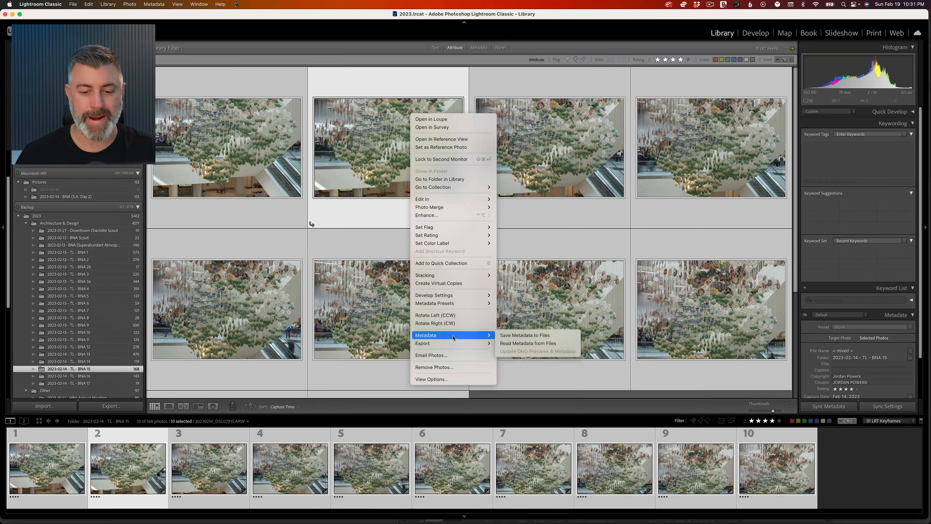
pyautogui.click(519, 336)
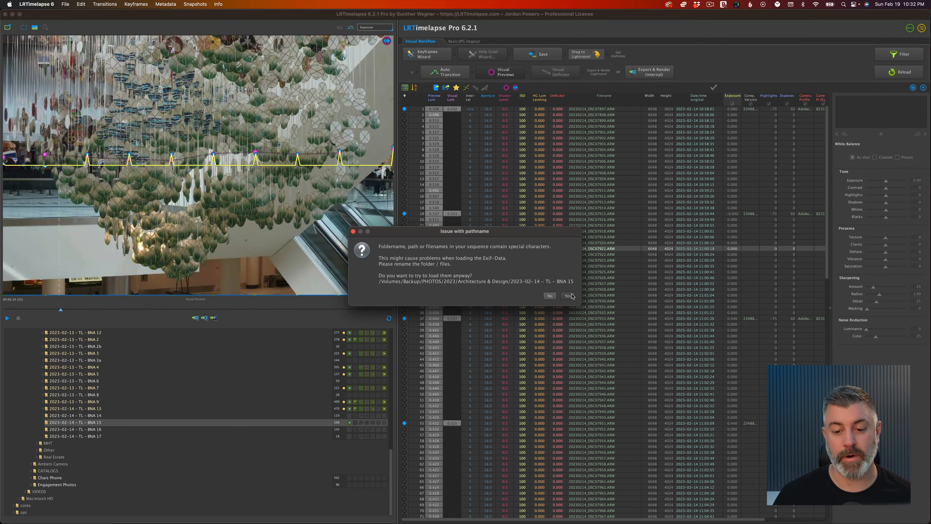
# Switch to LRTimelapse, reload the BNA 15 sequence and run Auto Transition, agreeing to load despite the special characters in the path
pyautogui.click(570, 296)
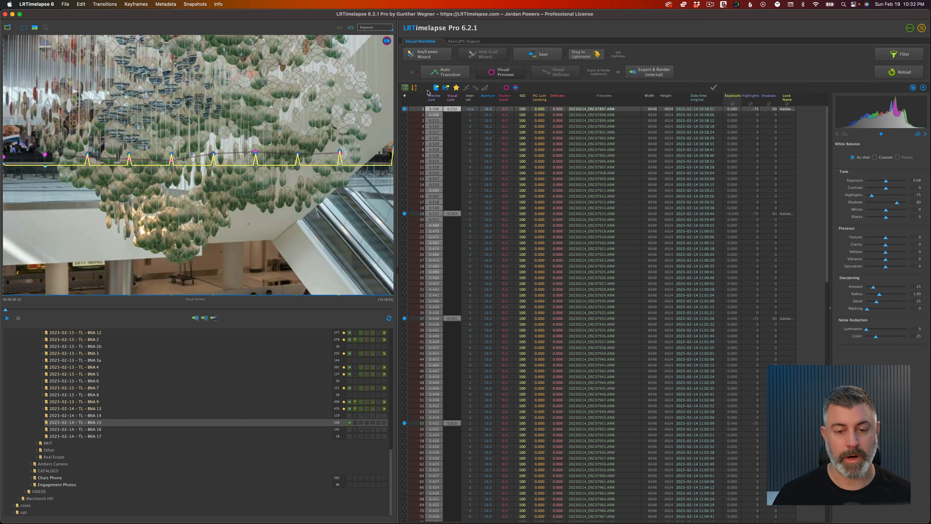
pyautogui.click(450, 75)
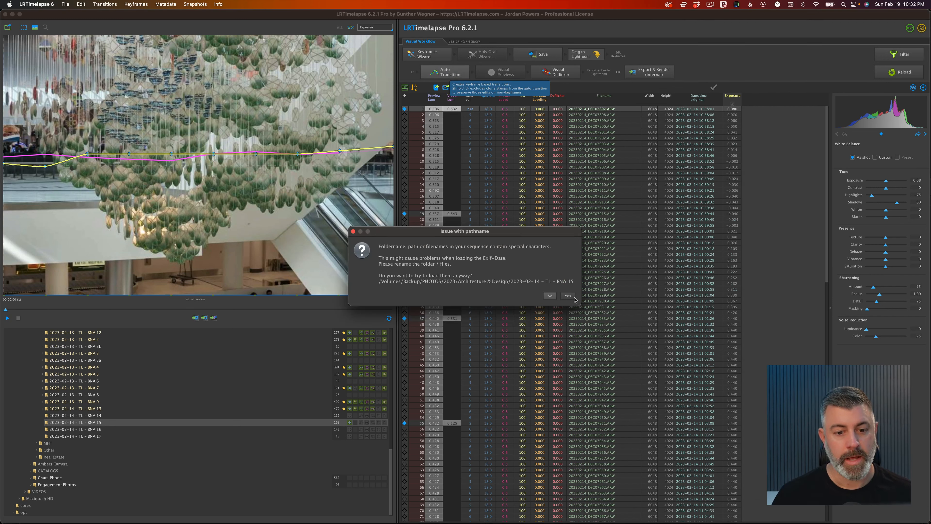
pyautogui.click(570, 297)
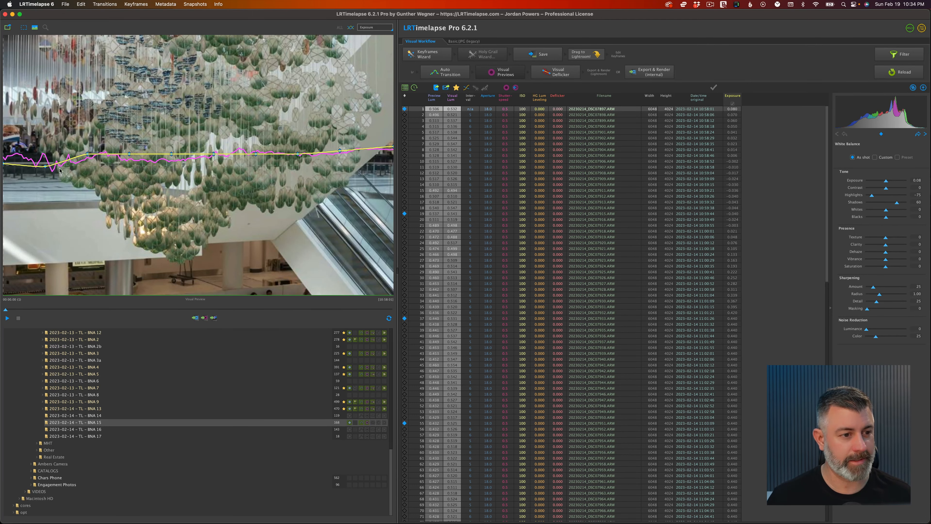
# Play the sequence preview to examine its flicker and mark a small reference area on the plain wall below the sculpture
pyautogui.click(7, 318)
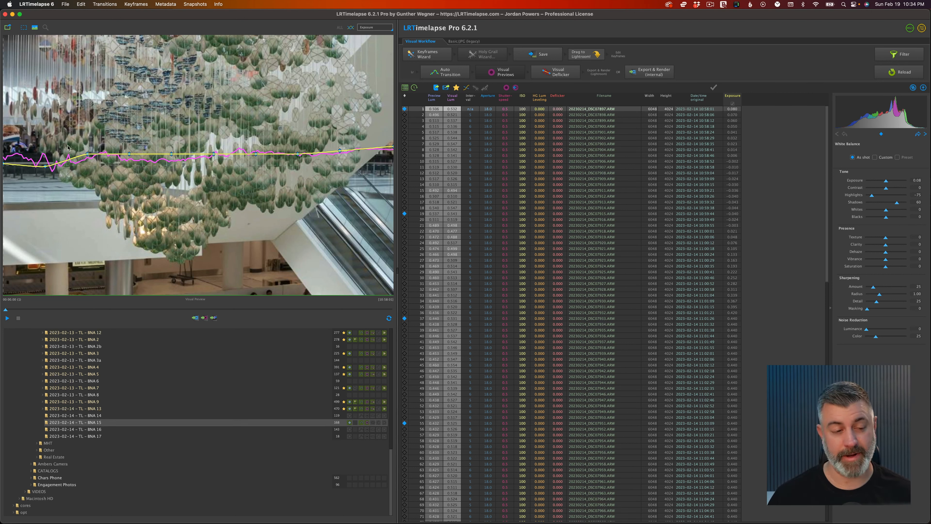
pyautogui.click(7, 318)
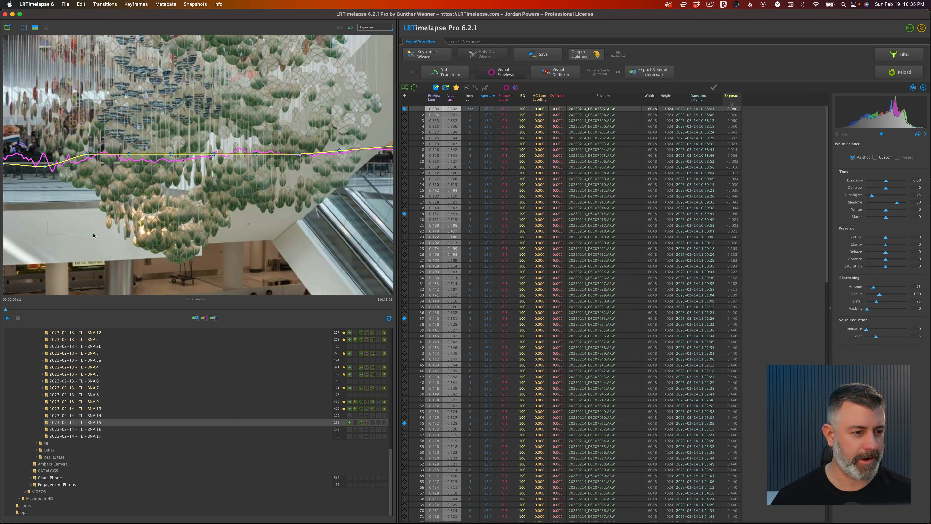
pyautogui.moveTo(93, 235); pyautogui.dragTo(93, 234)
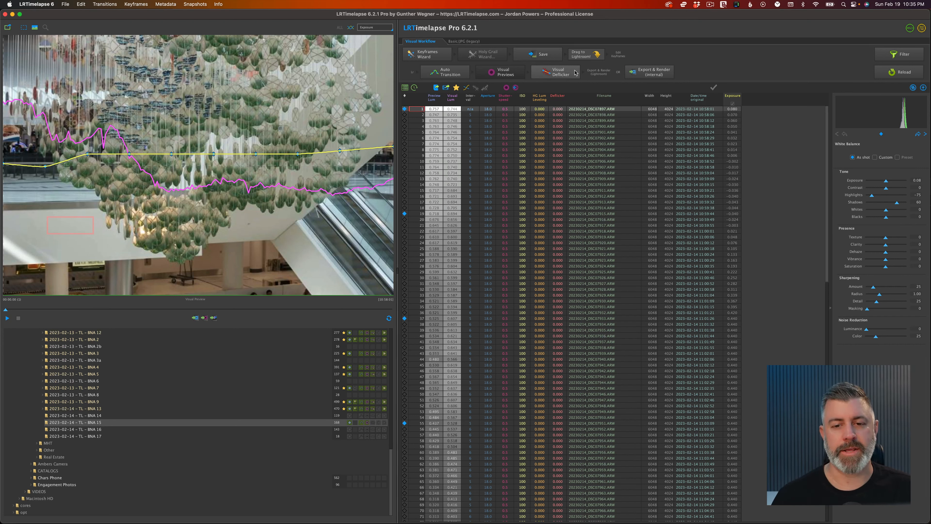
# Apply a multi-pass Visual Deflicker with Constant smoothing, Default accuracy and a maximum of 2 passes, and play the sequence
pyautogui.click(557, 75)
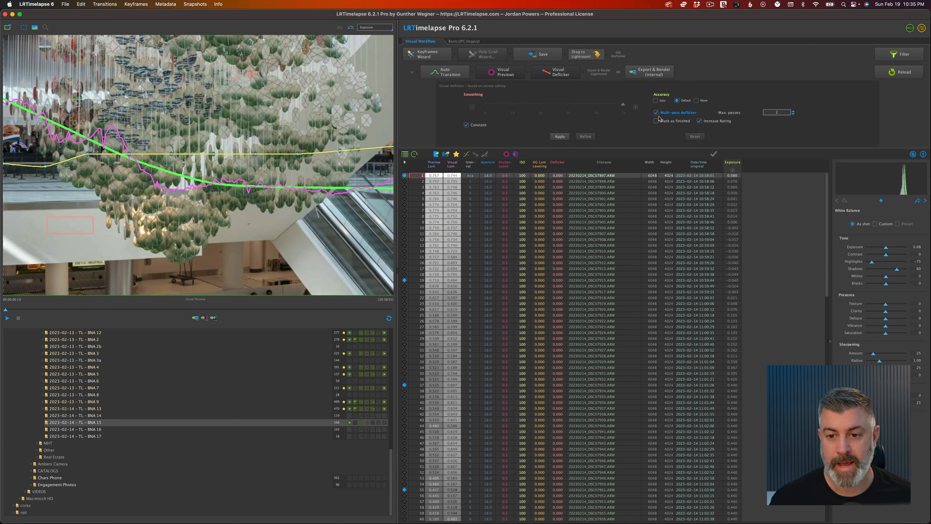
pyautogui.click(563, 137)
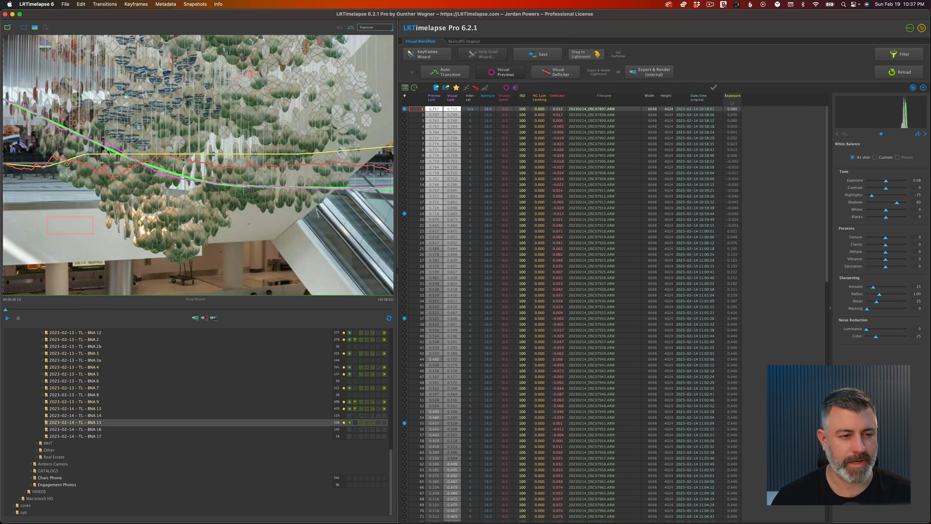
pyautogui.click(6, 318)
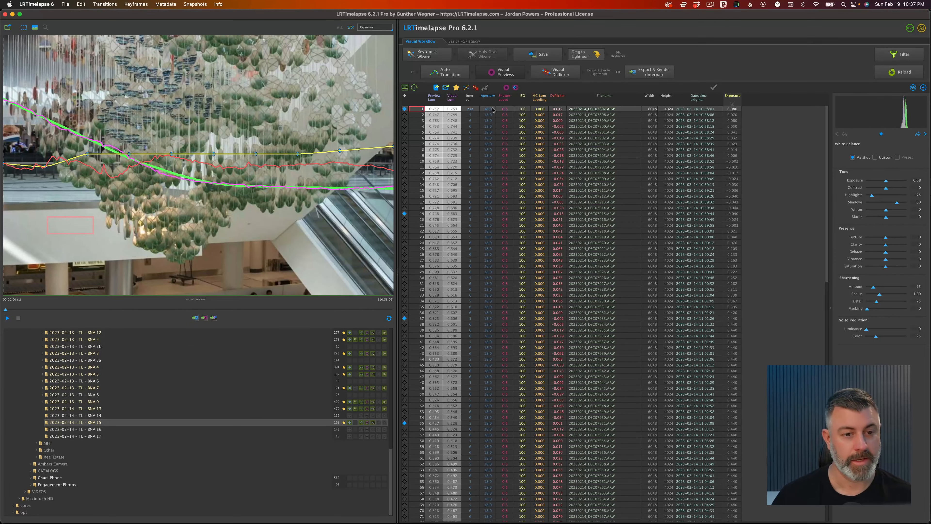
# Refine the Visual Deflicker with Default accuracy and a maximum of 2 passes, and replay the sequence preview
pyautogui.click(557, 73)
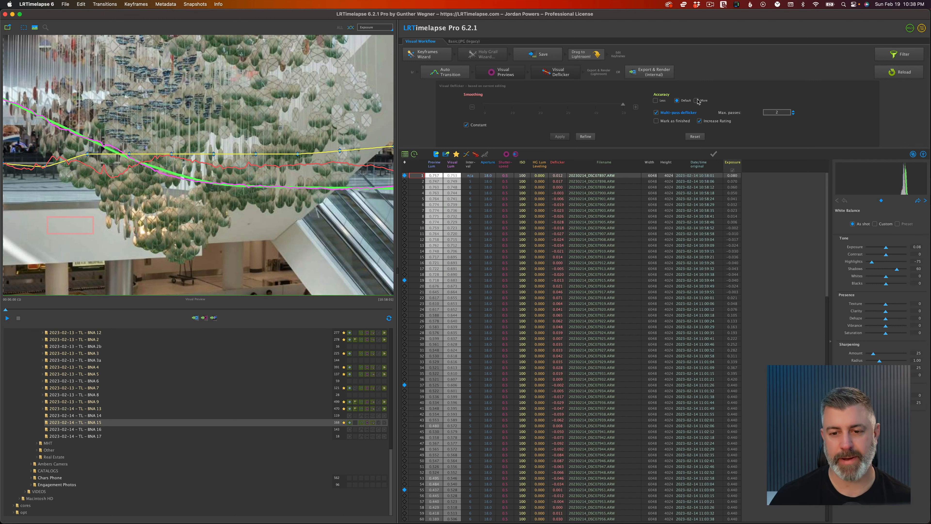
pyautogui.click(585, 137)
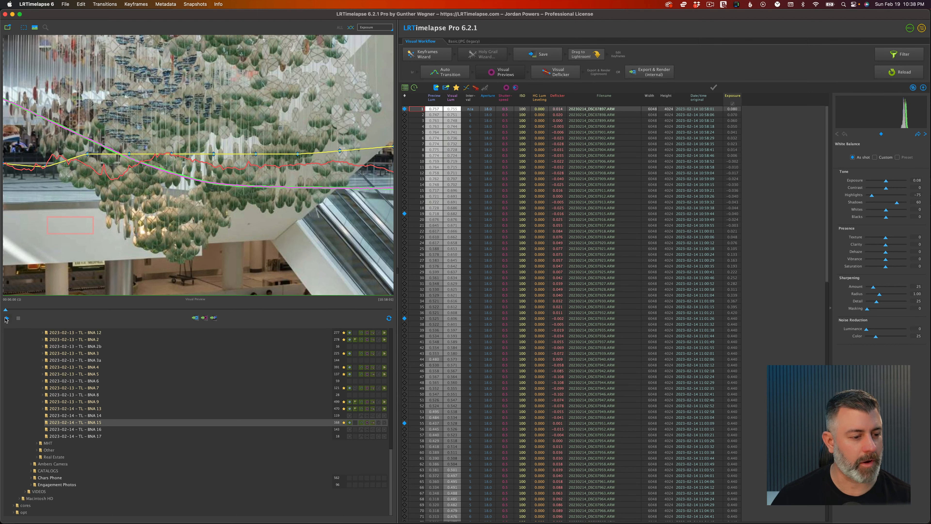
pyautogui.click(7, 318)
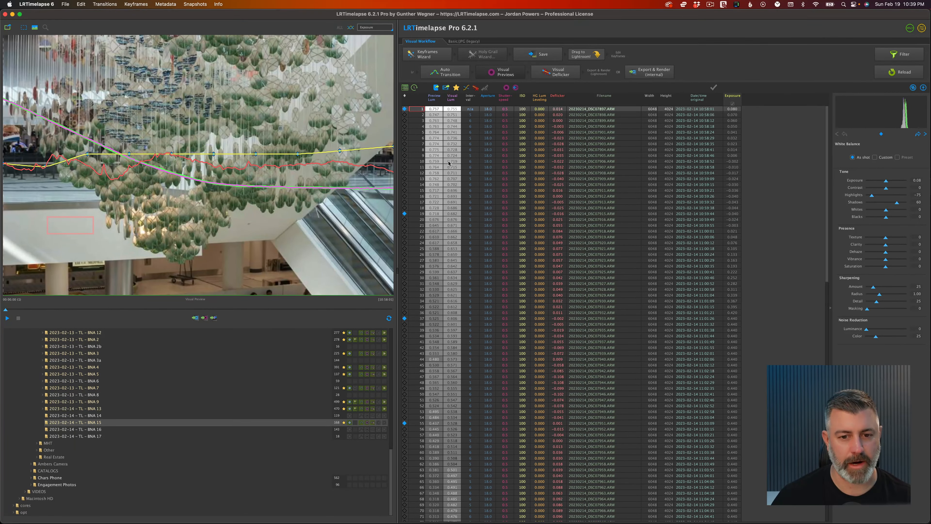
# Step frame by frame from the start of the sequence to frame 67 and examine the images for remaining flicker
pyautogui.press('Down')
pyautogui.press('Down')
pyautogui.press('Down')
pyautogui.press('Down')
pyautogui.press('Down')
pyautogui.press('Down')
pyautogui.press('Down')
pyautogui.press('Down')
pyautogui.press('Down')
pyautogui.press('Down')
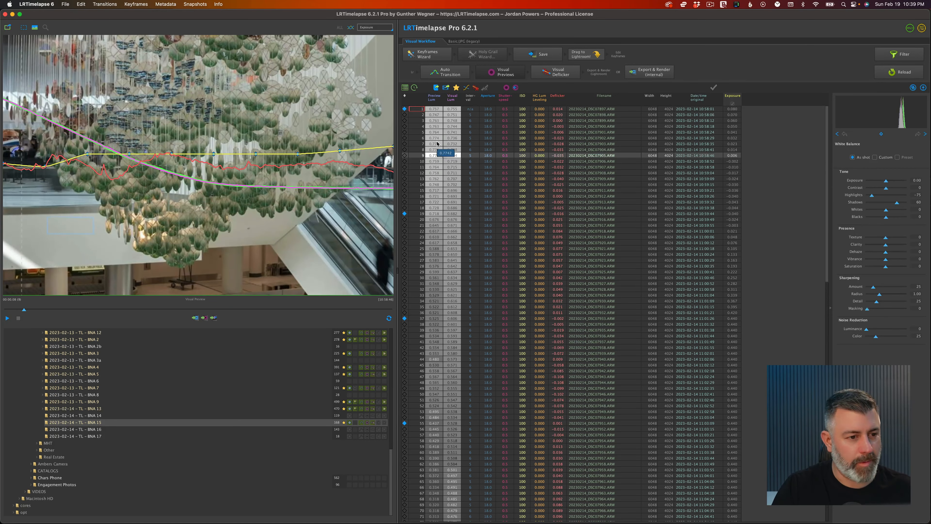
pyautogui.press('Down')
pyautogui.press('Down')
pyautogui.press('Down')
pyautogui.press('Down')
pyautogui.press('Down')
pyautogui.press('Down')
pyautogui.press('Down')
pyautogui.press('Down')
pyautogui.press('Down')
pyautogui.press('Down')
pyautogui.press('Down')
pyautogui.press('Down')
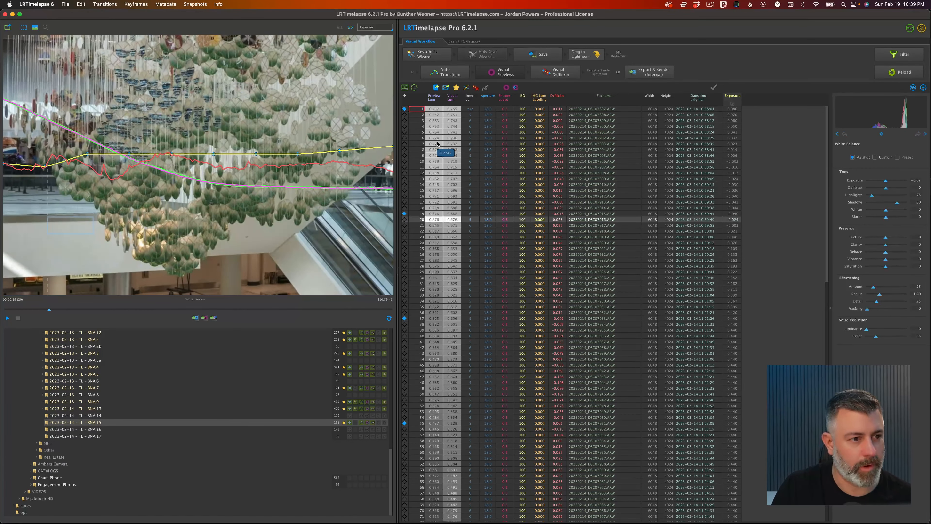
pyautogui.press('Down')
pyautogui.press('Down')
pyautogui.press('Down')
pyautogui.press('Down')
pyautogui.press('Down')
pyautogui.press('Down')
pyautogui.press('Down')
pyautogui.press('Down')
pyautogui.press('Down')
pyautogui.press('Down')
pyautogui.press('Down')
pyautogui.press('Down')
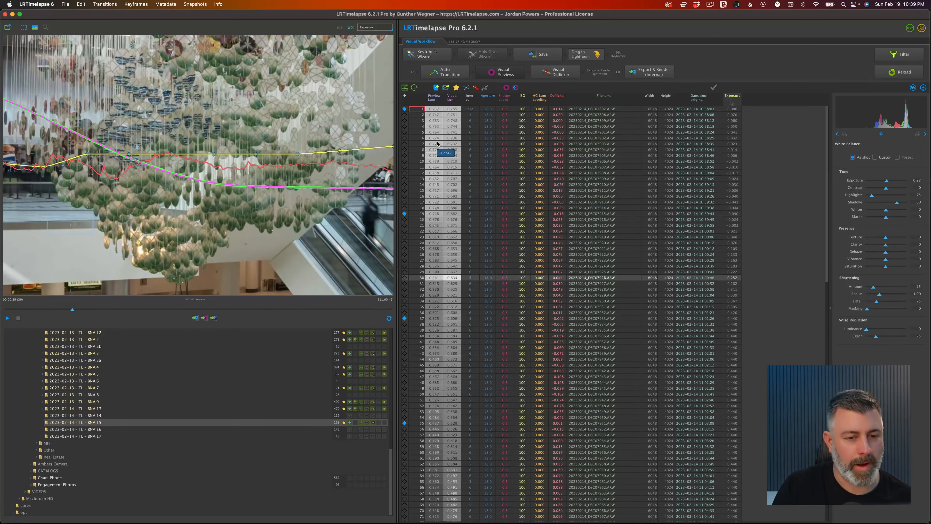
pyautogui.press('Down')
pyautogui.press('Down')
pyautogui.press('Down')
pyautogui.press('Down')
pyautogui.press('Down')
pyautogui.press('Down')
pyautogui.press('Down')
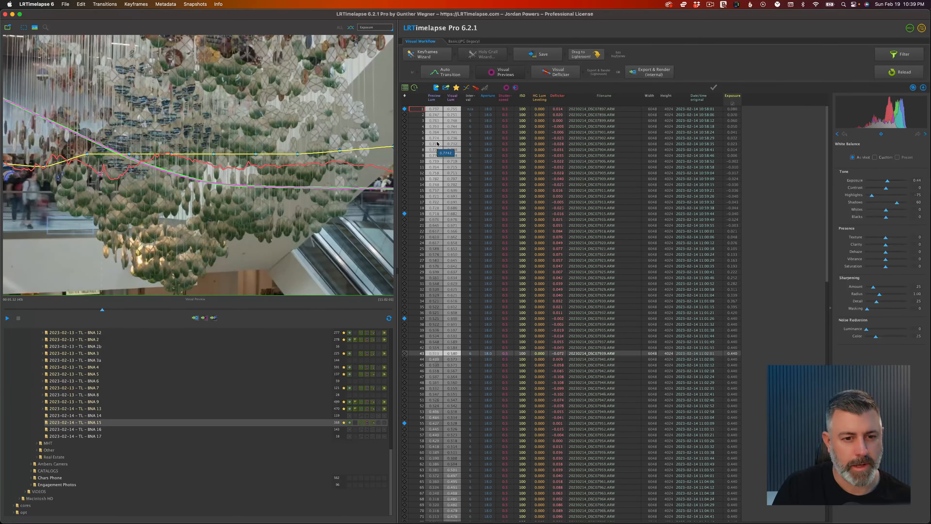
pyautogui.press('Up')
pyautogui.press('Down')
pyautogui.press('Down')
pyautogui.press('Down')
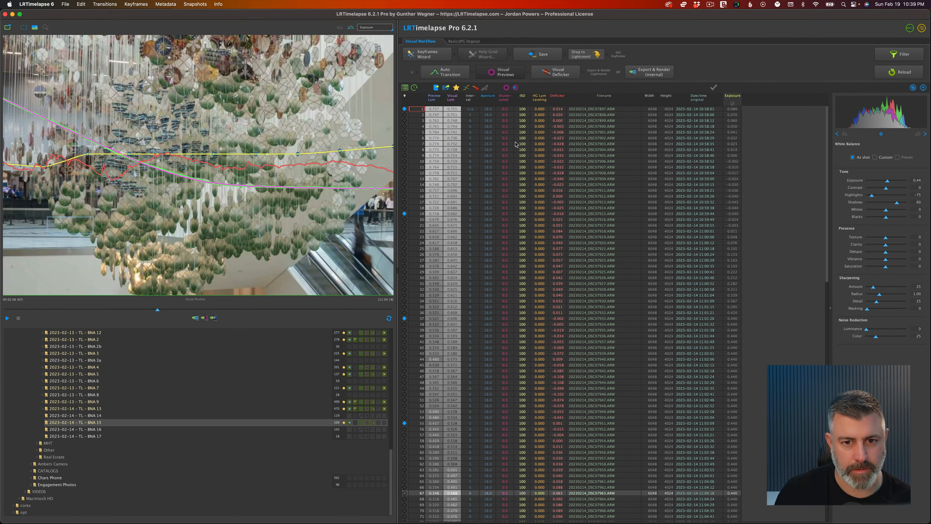
# Raise the maximum number of passes for the multi-pass Visual Deflicker and refine the sequence again
pyautogui.click(555, 72)
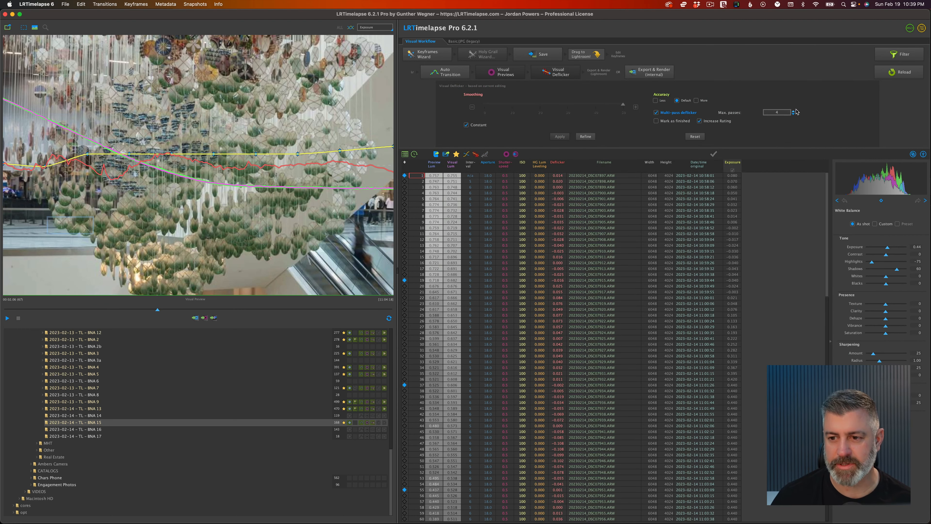
pyautogui.click(585, 136)
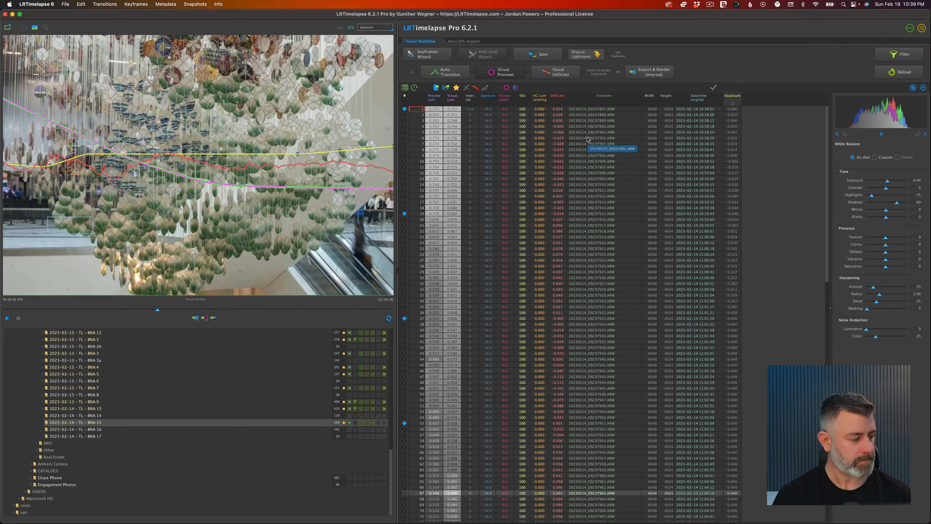
# Replay the refined sequence preview, then step frame by frame from frame 19 to frame 34 and examine the images for flicker
pyautogui.click(7, 318)
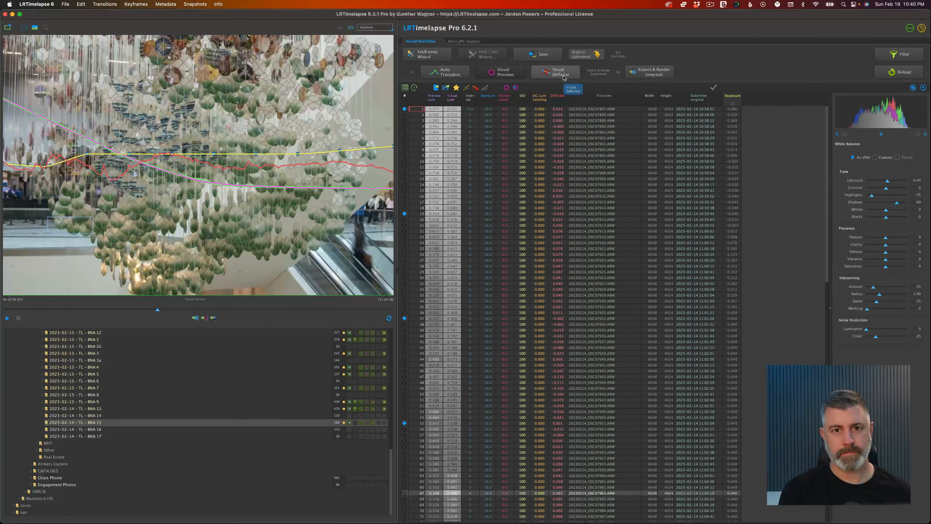
pyautogui.click(7, 318)
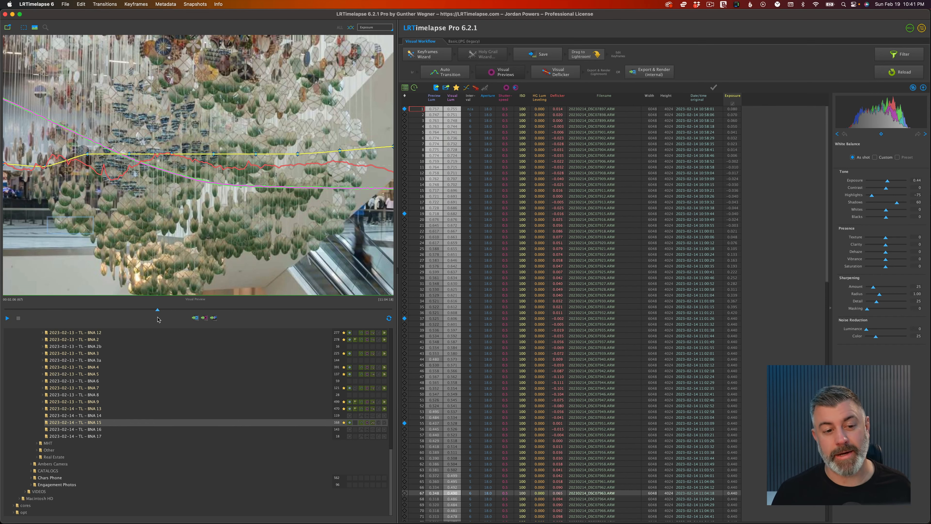
pyautogui.click(451, 215)
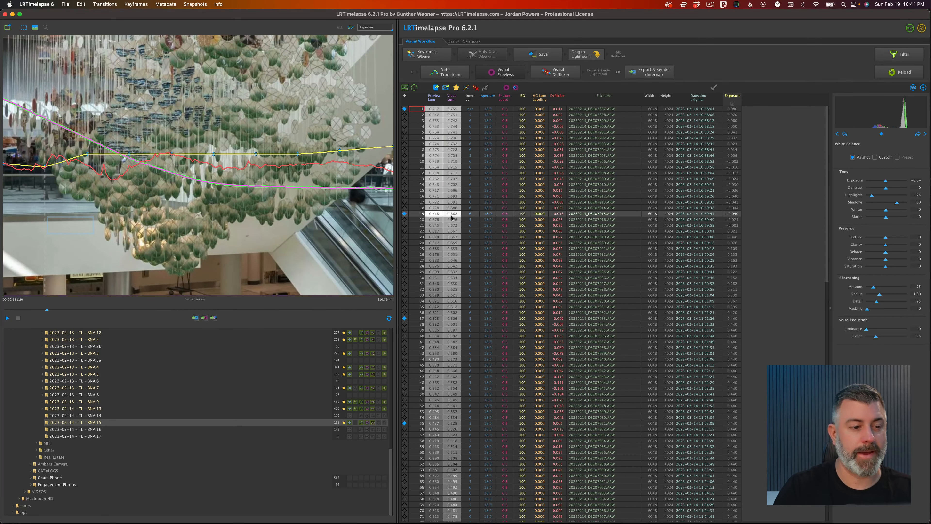
pyautogui.press('Down')
pyautogui.press('Down')
pyautogui.press('Down')
pyautogui.press('Down')
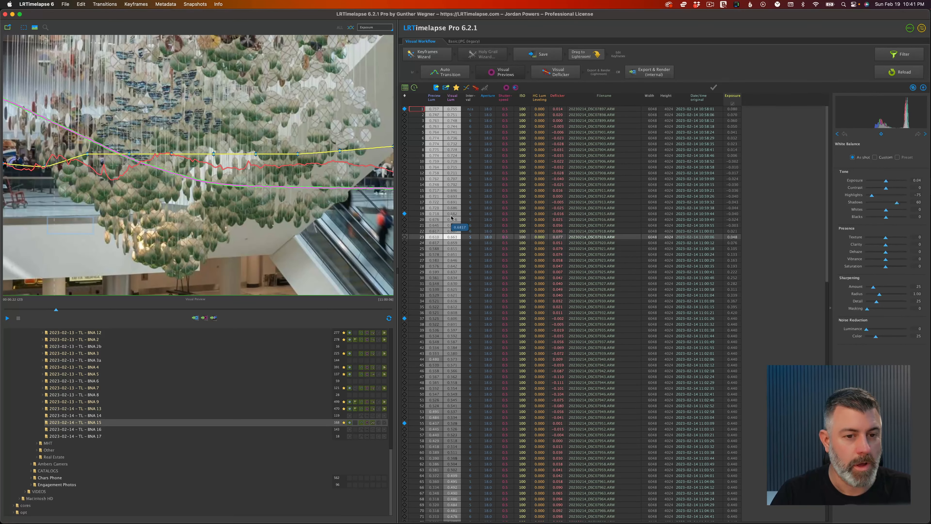
pyautogui.press('Down')
pyautogui.press('Down')
pyautogui.press('Down')
pyautogui.press('Down')
pyautogui.press('Down')
pyautogui.press('Down')
pyautogui.press('Down')
pyautogui.press('Down')
pyautogui.press('Down')
pyautogui.press('Down')
pyautogui.press('Down')
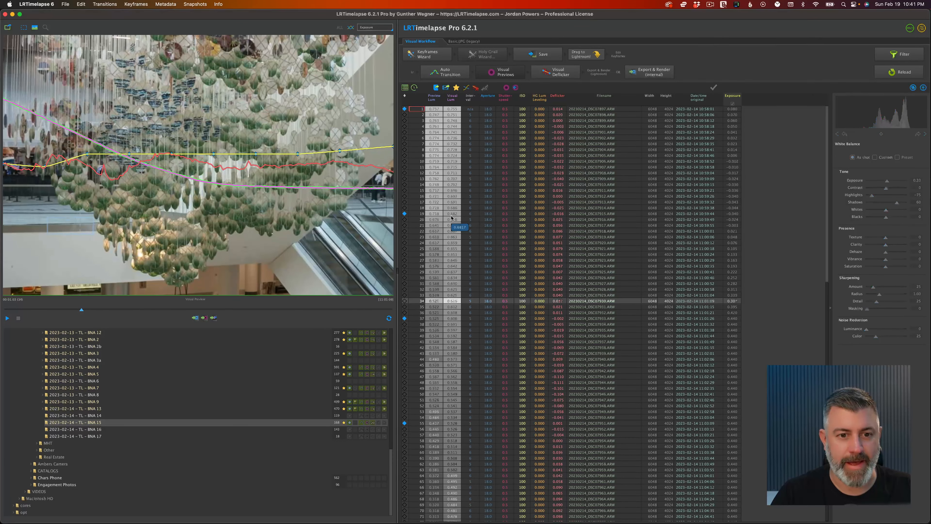
# Step back frame by frame from frame 34 to the first frame and check the brightness changes between images
pyautogui.press('Up')
pyautogui.press('Up')
pyautogui.press('Up')
pyautogui.press('Up')
pyautogui.press('Up')
pyautogui.press('Up')
pyautogui.press('Up')
pyautogui.press('Up')
pyautogui.press('Up')
pyautogui.press('Up')
pyautogui.press('Up')
pyautogui.press('Up')
pyautogui.press('Up')
pyautogui.press('Up')
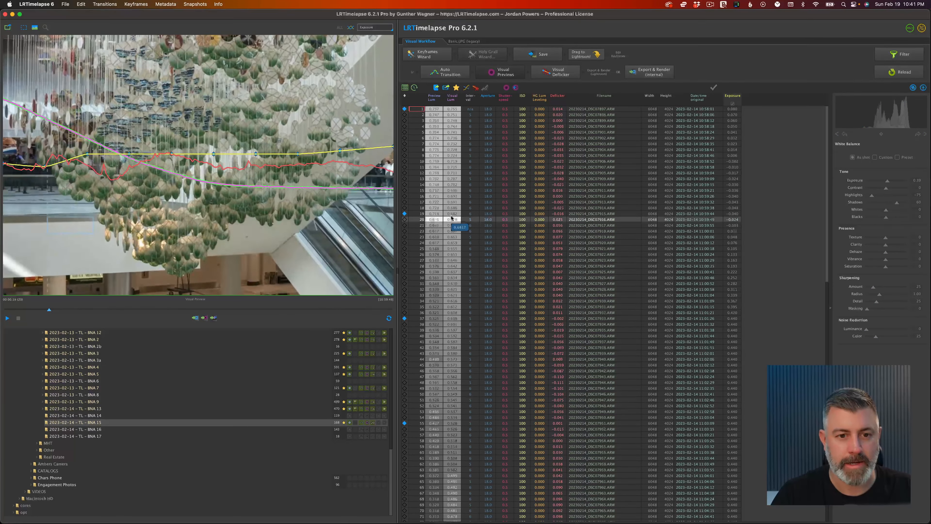
pyautogui.press('Up')
pyautogui.press('Up')
pyautogui.press('Up')
pyautogui.press('Up')
pyautogui.press('Up')
pyautogui.press('Up')
pyautogui.press('Up')
pyautogui.press('Up')
pyautogui.press('Up')
pyautogui.press('Up')
pyautogui.press('Up')
pyautogui.press('Up')
pyautogui.press('Up')
pyautogui.press('Up')
pyautogui.press('Up')
pyautogui.press('Up')
pyautogui.press('Up')
pyautogui.press('Up')
pyautogui.press('Up')
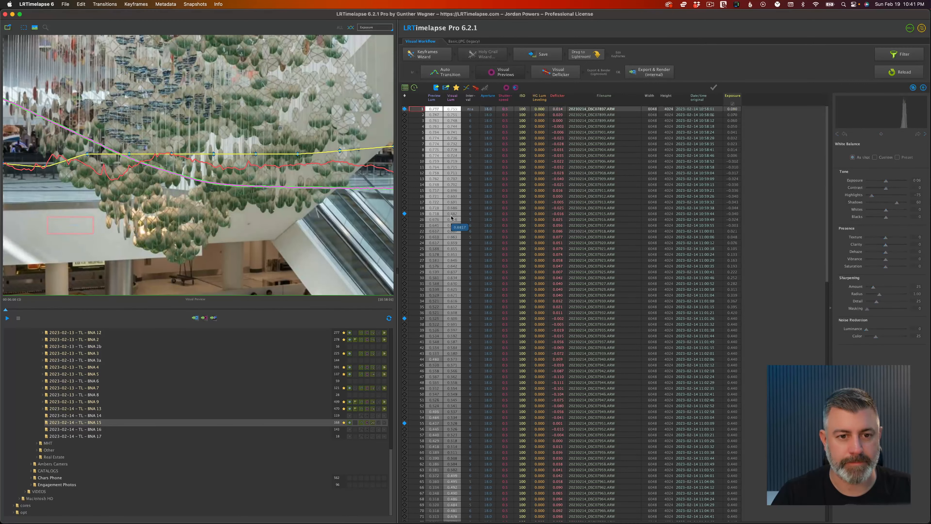
# Step forward from the first frame to frame 17 and examine the opening images for brightness jumps
pyautogui.press('Down')
pyautogui.press('Down')
pyautogui.press('Down')
pyautogui.press('Down')
pyautogui.press('Down')
pyautogui.press('Down')
pyautogui.press('Down')
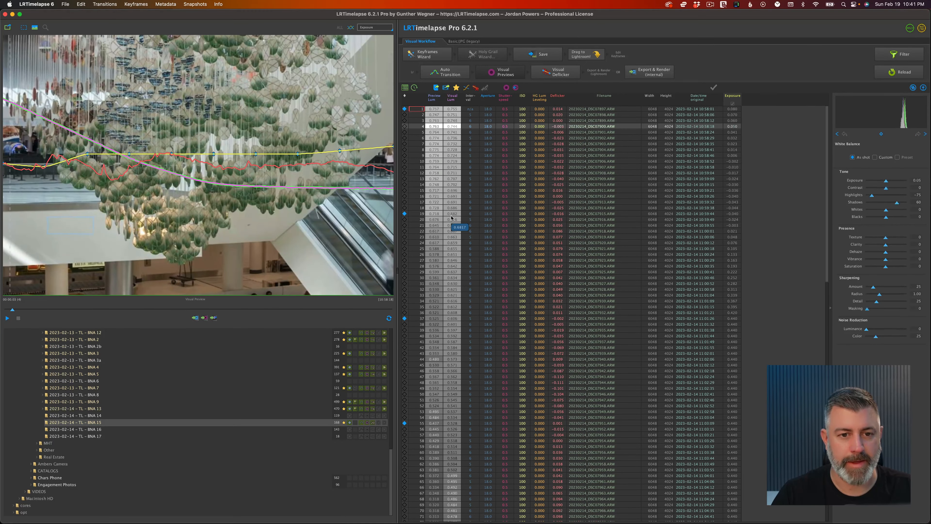
pyautogui.press('Down')
pyautogui.press('Down')
pyautogui.press('Down')
pyautogui.press('Down')
pyautogui.press('Down')
pyautogui.press('Down')
pyautogui.press('Down')
pyautogui.press('Down')
pyautogui.press('Down')
pyautogui.press('Down')
pyautogui.press('Down')
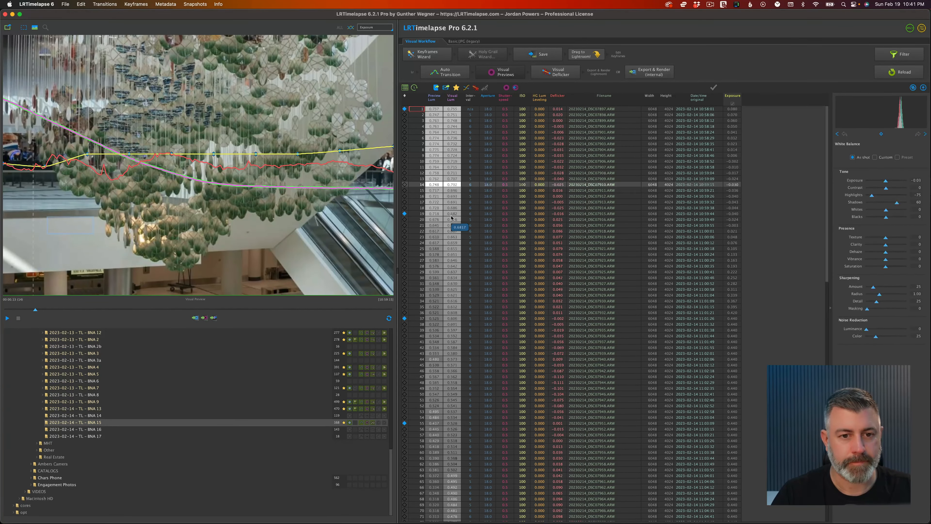
pyautogui.press('Down')
pyautogui.press('Up')
pyautogui.press('Up')
pyautogui.press('Up')
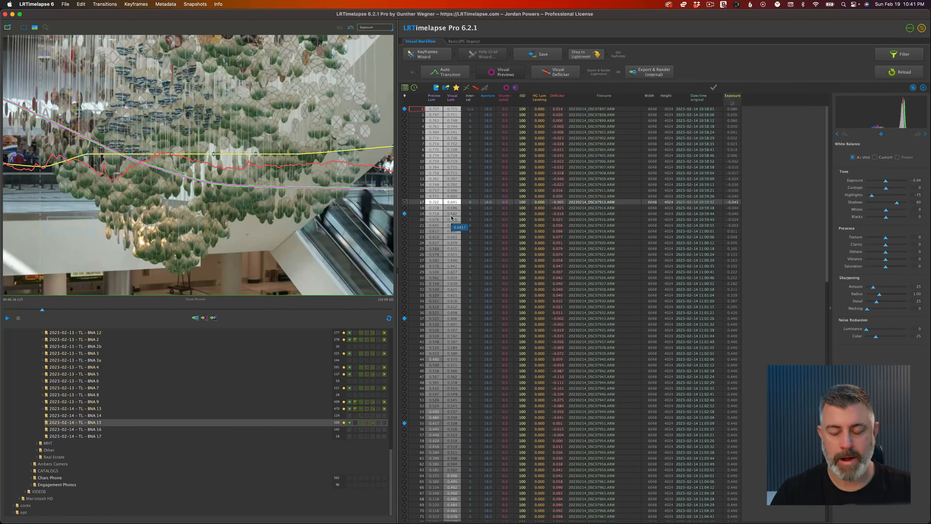
# Step back from frame 17 to frame 5 and recheck the early images for brightness differences
pyautogui.press('Up')
pyautogui.press('Up')
pyautogui.press('Up')
pyautogui.press('Up')
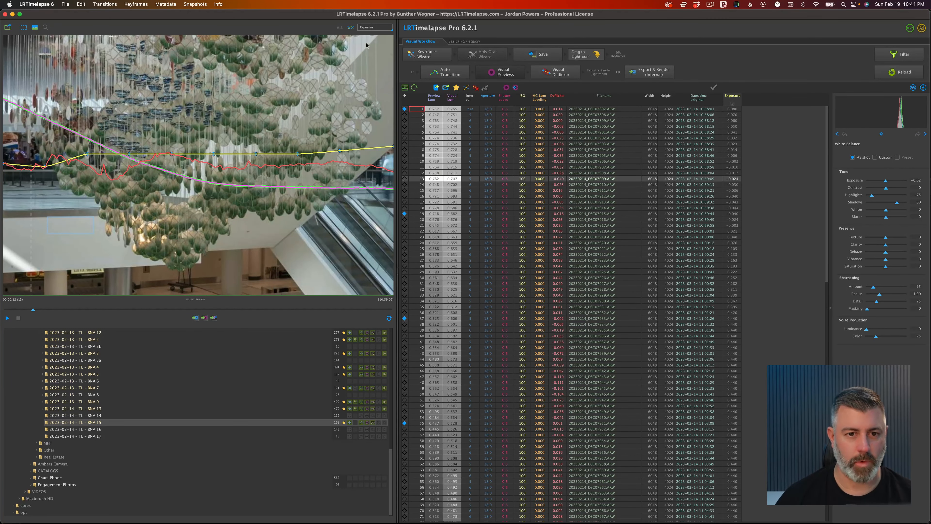
pyautogui.press('Up')
pyautogui.press('Up')
pyautogui.press('Up')
pyautogui.press('Up')
pyautogui.press('Up')
pyautogui.press('Up')
pyautogui.press('Up')
pyautogui.press('Up')
pyautogui.press('Up')
pyautogui.press('Up')
pyautogui.press('Up')
pyautogui.press('Up')
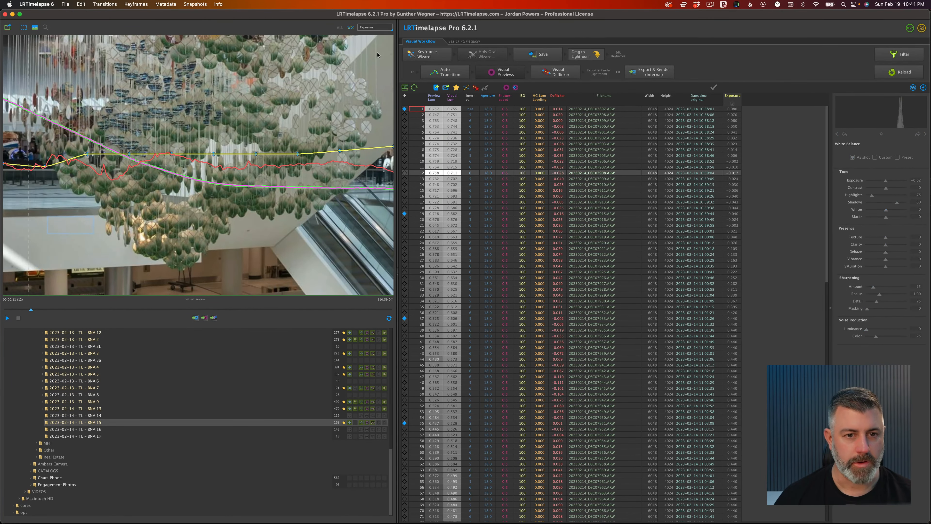
pyautogui.press('Down')
pyautogui.press('Down')
pyautogui.press('Down')
pyautogui.press('Down')
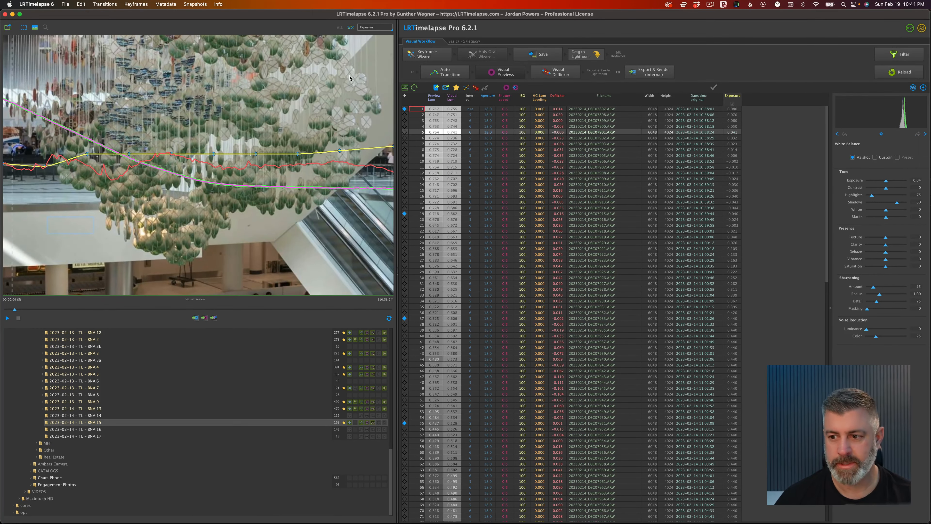
# Step forward from frame 5 to frame 24 and compare the neighbouring images around frames 22 to 24
pyautogui.press('Down')
pyautogui.press('Down')
pyautogui.press('Down')
pyautogui.press('Down')
pyautogui.press('Down')
pyautogui.press('Down')
pyautogui.press('Down')
pyautogui.press('Down')
pyautogui.press('Down')
pyautogui.press('Down')
pyautogui.press('Down')
pyautogui.press('Down')
pyautogui.press('Down')
pyautogui.press('Down')
pyautogui.press('Down')
pyautogui.press('Down')
pyautogui.press('Down')
pyautogui.press('Down')
pyautogui.press('Down')
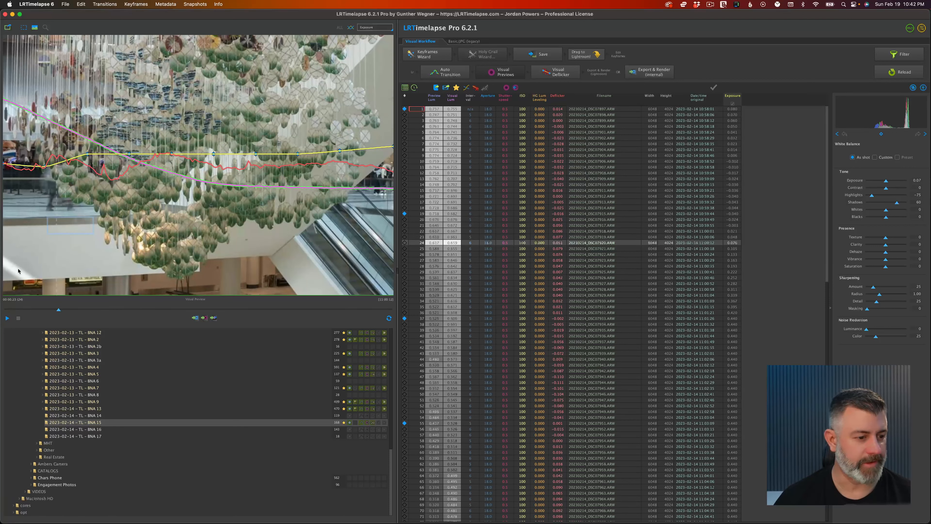
pyautogui.press('Up')
pyautogui.press('Up')
pyautogui.press('Up')
pyautogui.press('Down')
pyautogui.press('Down')
pyautogui.press('Down')
pyautogui.press('Down')
pyautogui.press('Down')
pyautogui.press('Down')
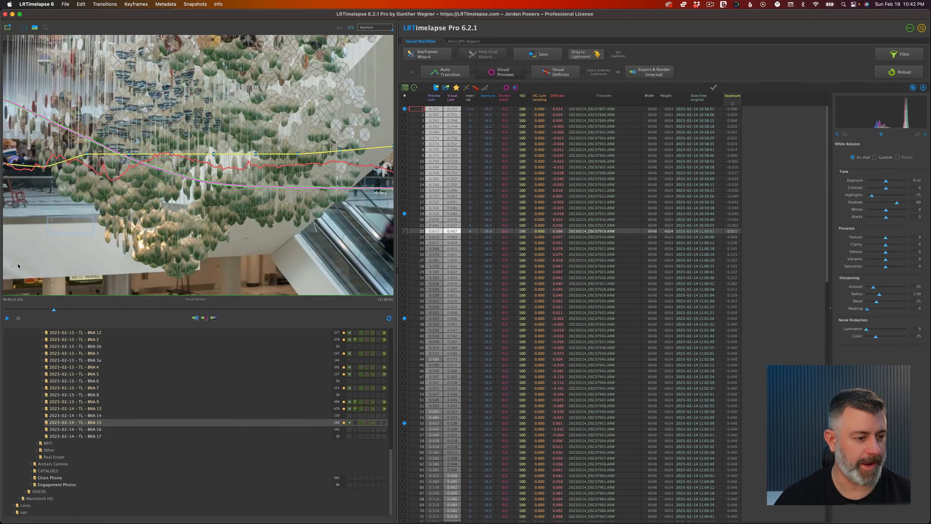
# Continue frame by frame through frame 32 to frame 42 and look for an image whose brightness stands out
pyautogui.press('Down')
pyautogui.press('Down')
pyautogui.press('Down')
pyautogui.press('Down')
pyautogui.press('Down')
pyautogui.press('Down')
pyautogui.press('Down')
pyautogui.press('Down')
pyautogui.press('Down')
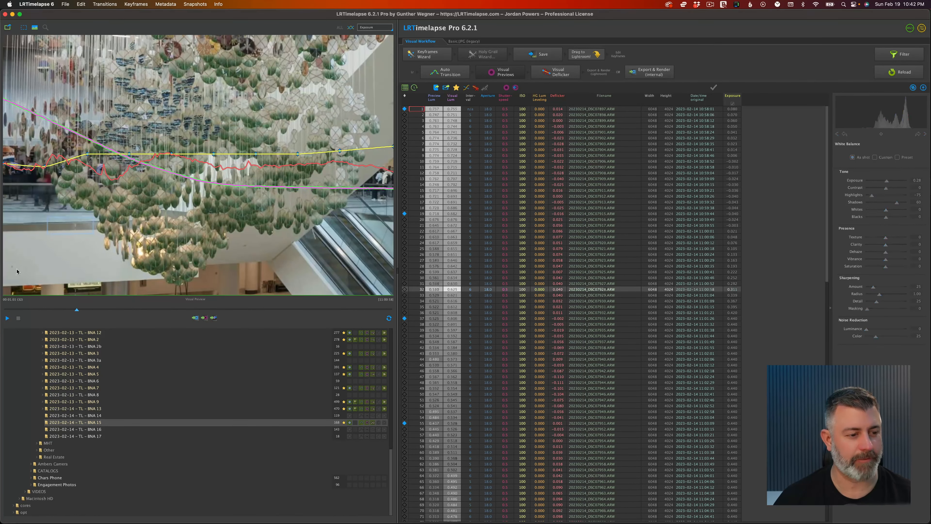
pyautogui.press('Down')
pyautogui.press('Down')
pyautogui.press('Down')
pyautogui.press('Down')
pyautogui.press('Down')
pyautogui.press('Down')
pyautogui.press('Down')
pyautogui.press('Down')
pyautogui.press('Down')
pyautogui.press('Down')
pyautogui.press('Down')
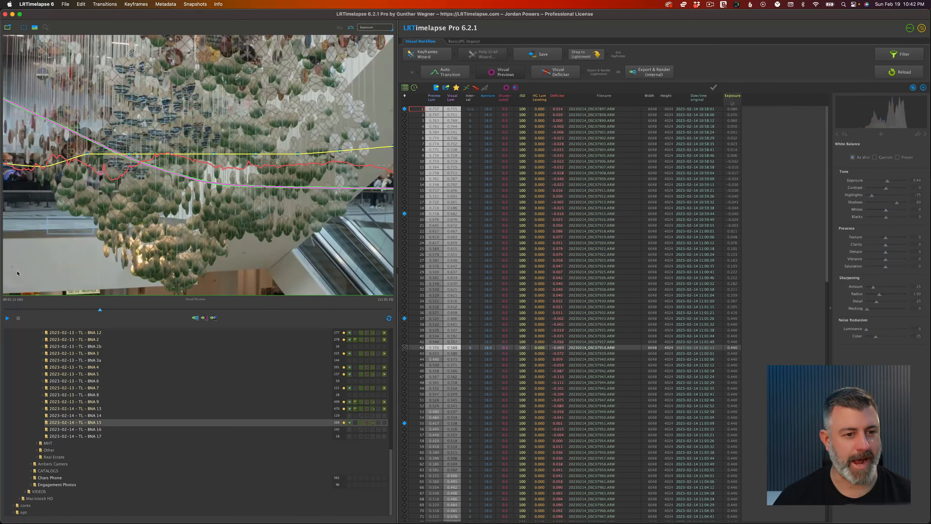
# Compare frame 44 with frames 43 and 45 in the preview and in their preview and visual luminance values
pyautogui.press('Up')
pyautogui.press('Up')
pyautogui.press('Up')
pyautogui.press('Up')
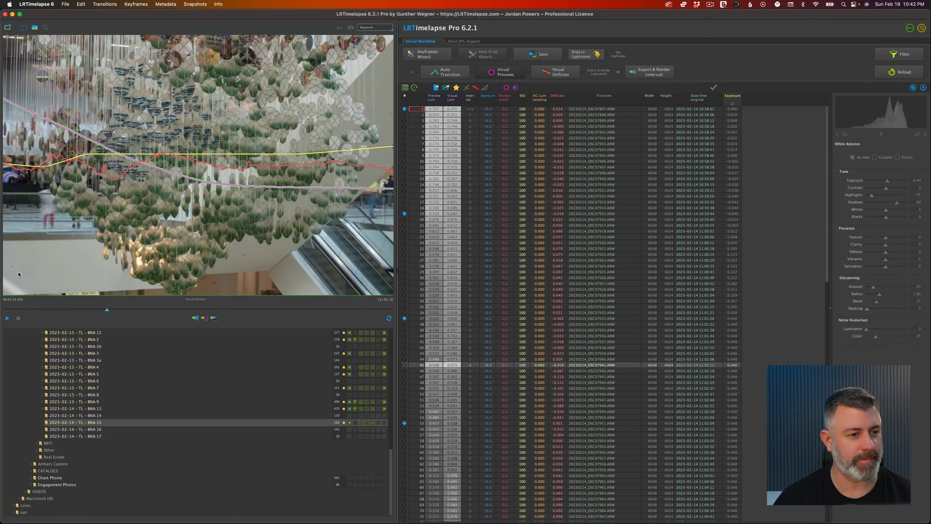
pyautogui.press('Down')
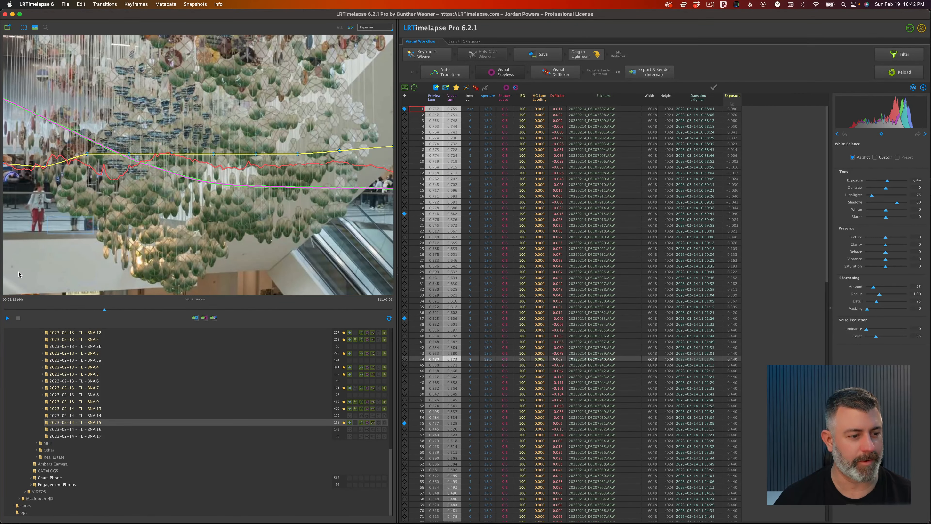
pyautogui.press('Up')
pyautogui.press('Up')
pyautogui.press('Down')
pyautogui.press('Down')
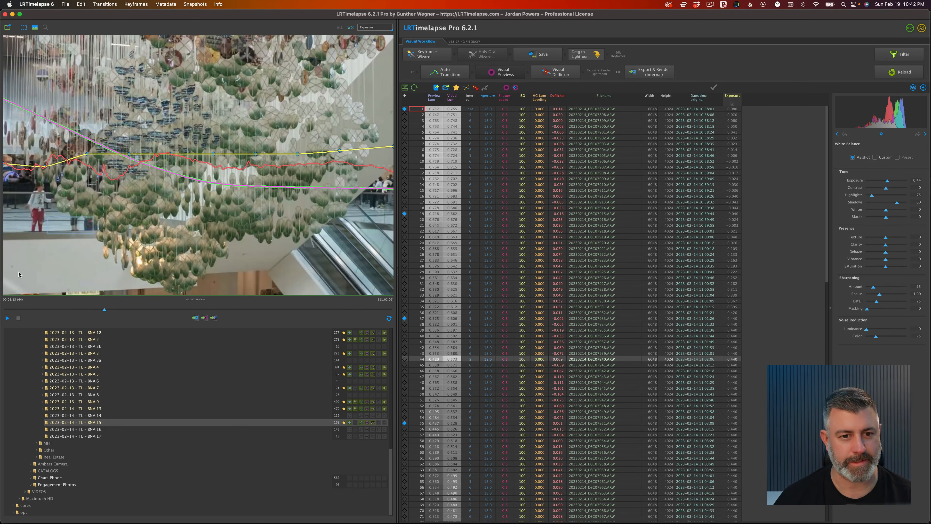
pyautogui.press('Down')
pyautogui.press('Up')
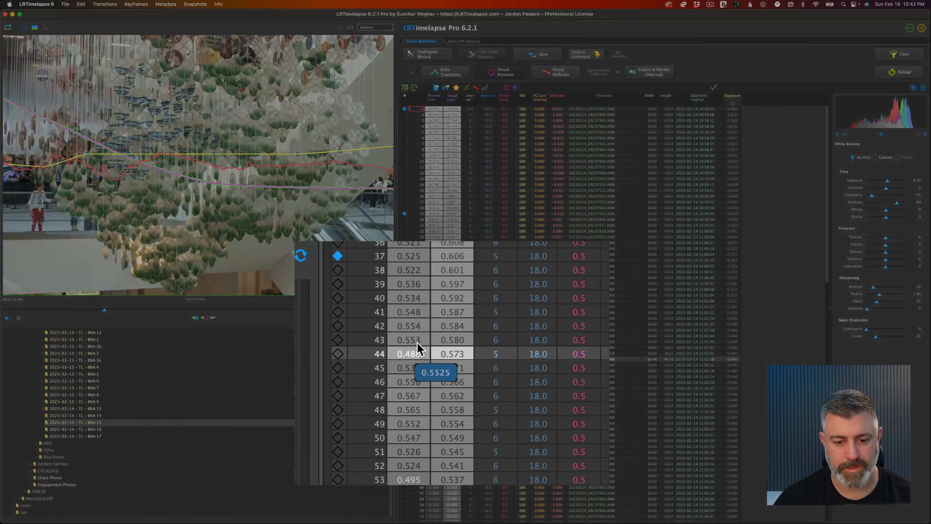
pyautogui.press('Down')
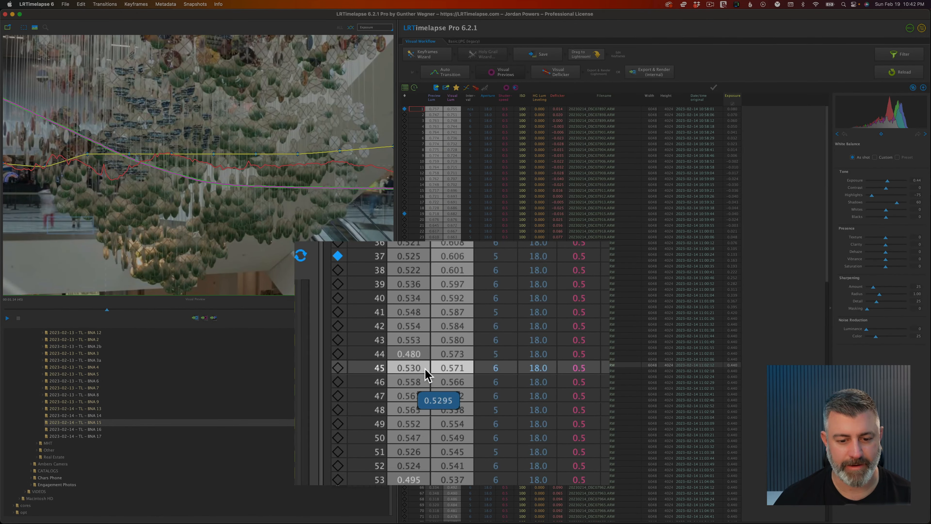
pyautogui.click(416, 355)
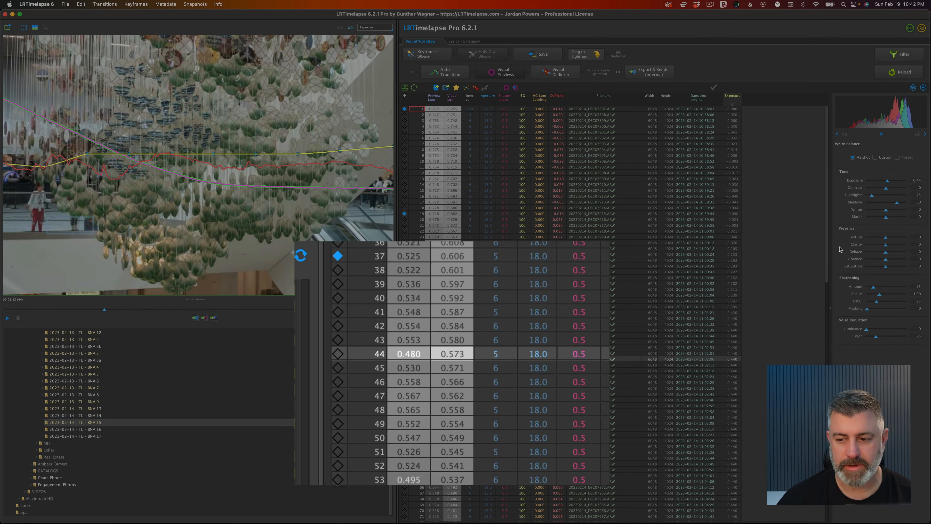
pyautogui.press('Up')
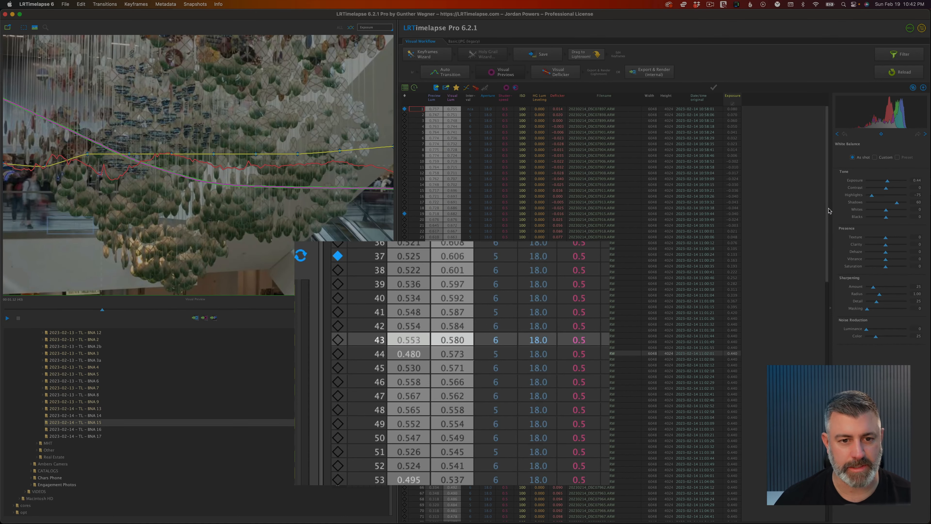
pyautogui.press('Down')
pyautogui.press('Down')
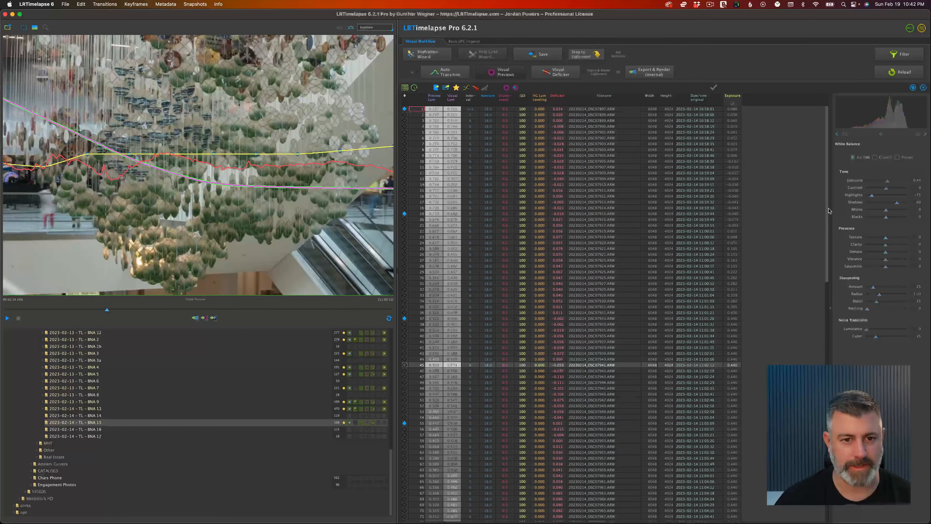
# Lower the exposure of frame 44 to about 0.15
pyautogui.press('Up')
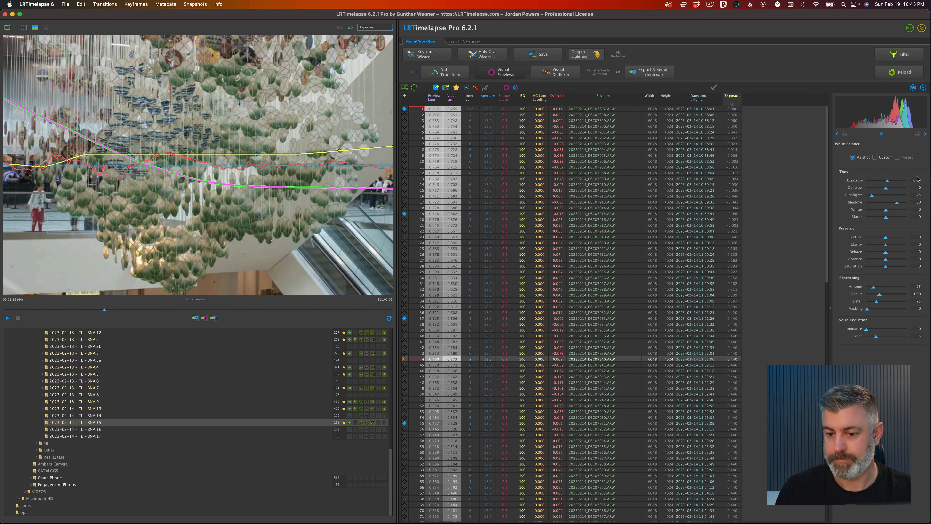
pyautogui.moveTo(887, 180); pyautogui.dragTo(885, 182)
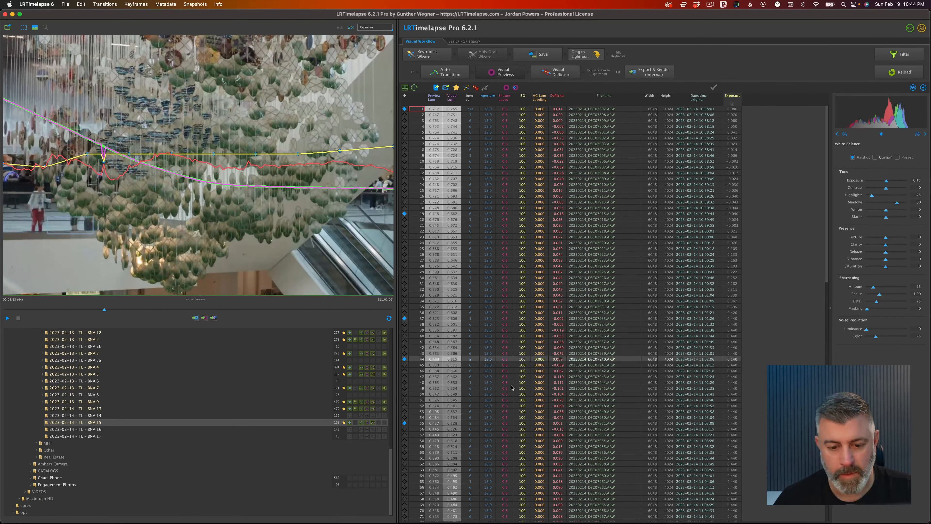
# Compare the adjusted frame 44 with its neighbouring frames between 40 and 47 in the visual preview
pyautogui.press('Down')
pyautogui.press('Up')
pyautogui.press('Up')
pyautogui.press('Down')
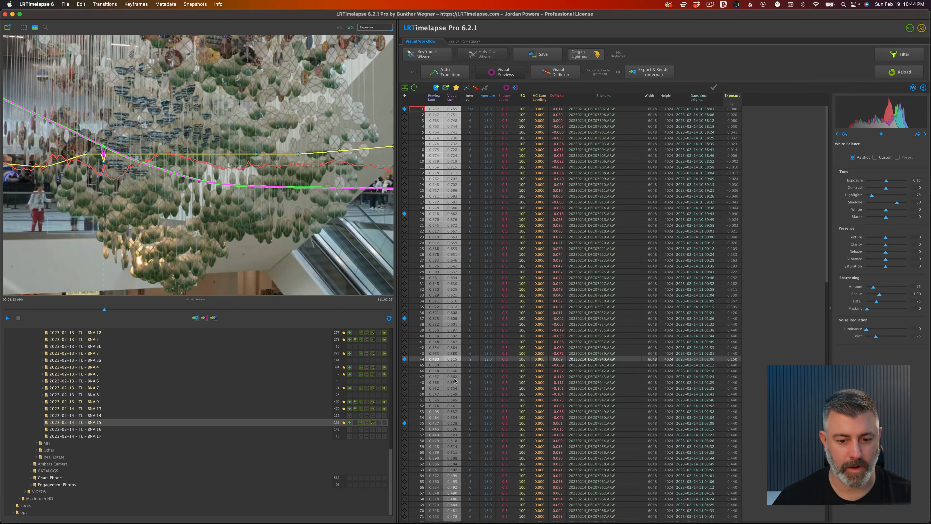
pyautogui.press('Down')
pyautogui.press('Down')
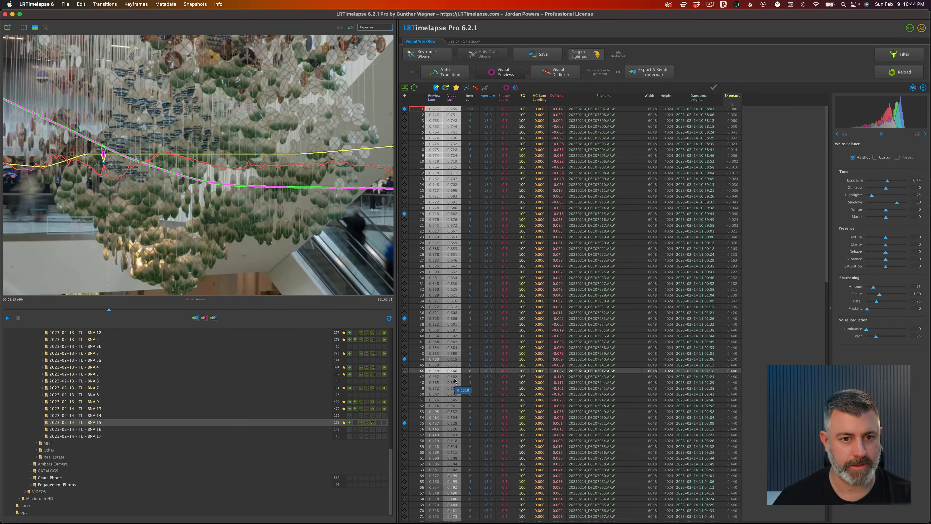
pyautogui.press('Up')
pyautogui.press('Up')
pyautogui.press('Up')
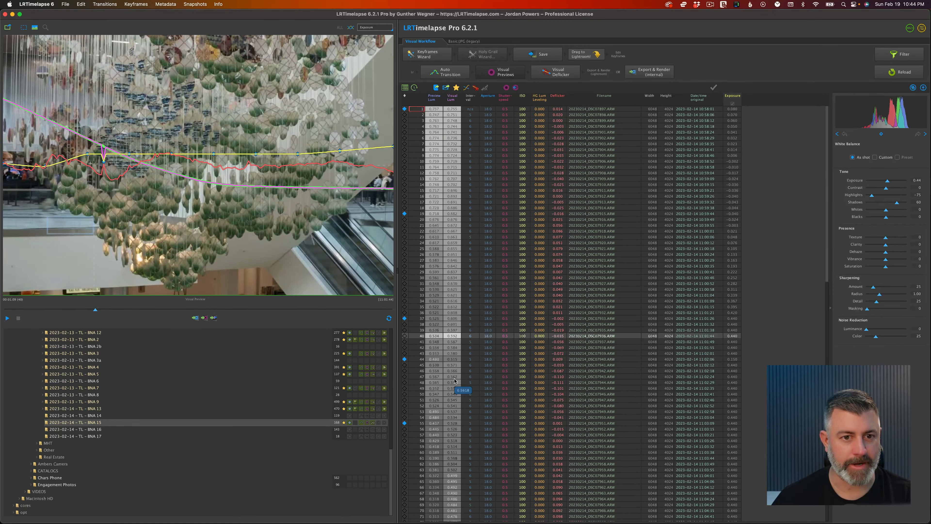
pyautogui.press('Down')
pyautogui.press('Down')
pyautogui.press('Down')
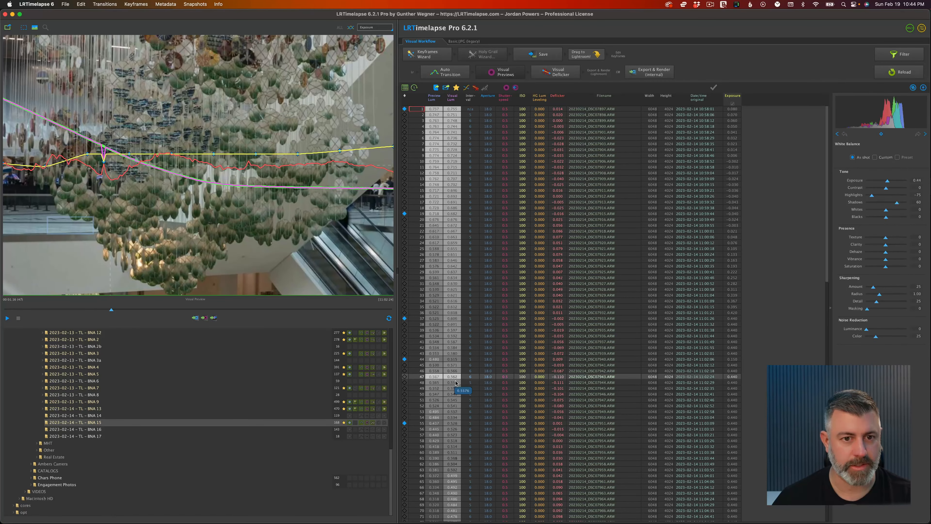
# Continue frame by frame from frame 47 to frame 55 and look for an image whose brightness stands out
pyautogui.press('Down')
pyautogui.press('Down')
pyautogui.press('Down')
pyautogui.press('Down')
pyautogui.press('Down')
pyautogui.press('Down')
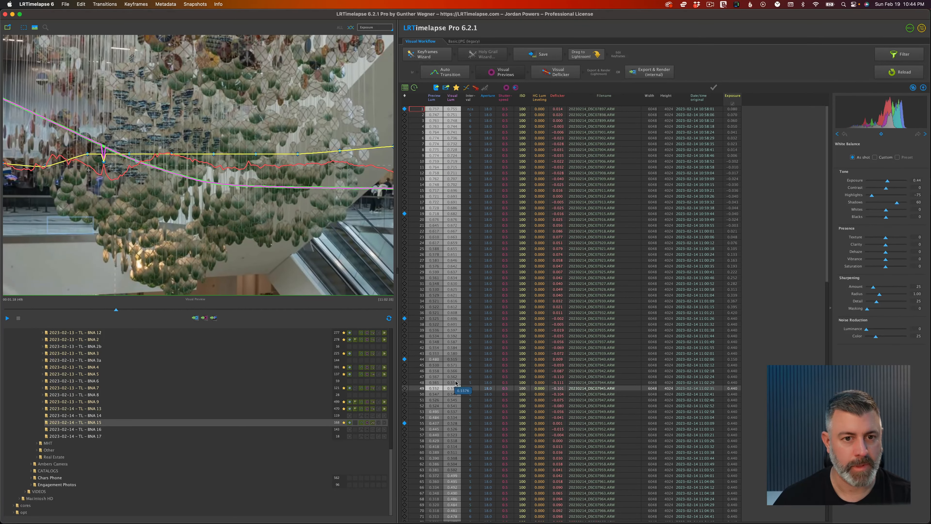
pyautogui.press('Down')
pyautogui.press('Down')
pyautogui.press('Down')
pyautogui.press('Down')
pyautogui.press('Down')
pyautogui.press('Up')
pyautogui.press('Up')
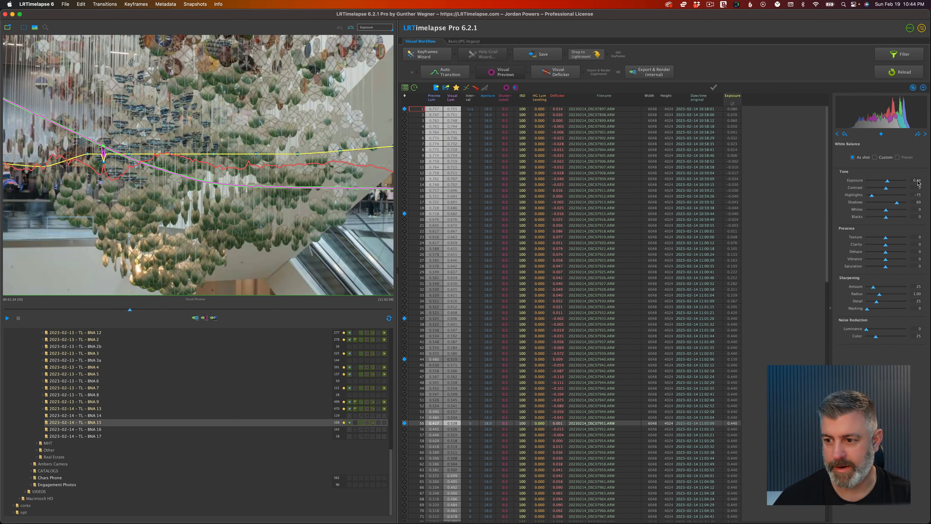
# Lower the exposure of frame 55 to 0.24 and of frame 56 to 0.34
pyautogui.write('2')
pyautogui.press('Return')
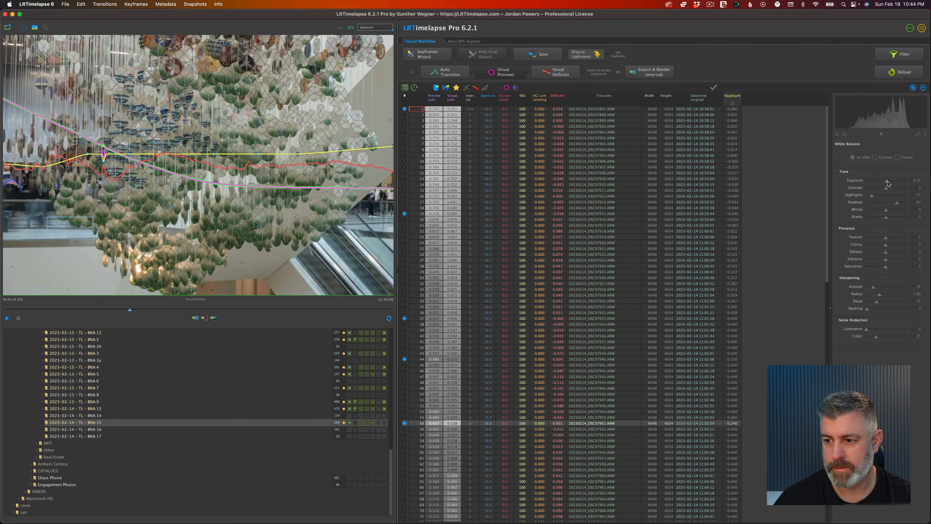
pyautogui.press('Down')
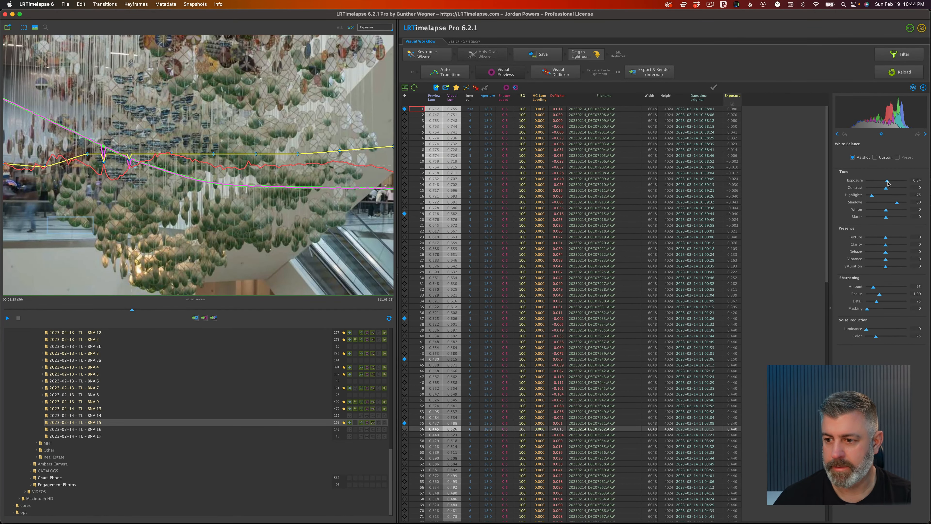
pyautogui.press('Return')
# Step through the remaining frames up to the last one, frame 168, and check the previews for flicker
pyautogui.press('Down')
pyautogui.press('Down')
pyautogui.press('Down')
pyautogui.press('Down')
pyautogui.press('Down')
pyautogui.press('Down')
pyautogui.press('Down')
pyautogui.press('Down')
pyautogui.press('Down')
pyautogui.press('Down')
pyautogui.press('Down')
pyautogui.press('Down')
pyautogui.press('Down')
pyautogui.press('Down')
pyautogui.press('Down')
pyautogui.press('Down')
pyautogui.press('Down')
pyautogui.press('Down')
pyautogui.press('Down')
pyautogui.press('Down')
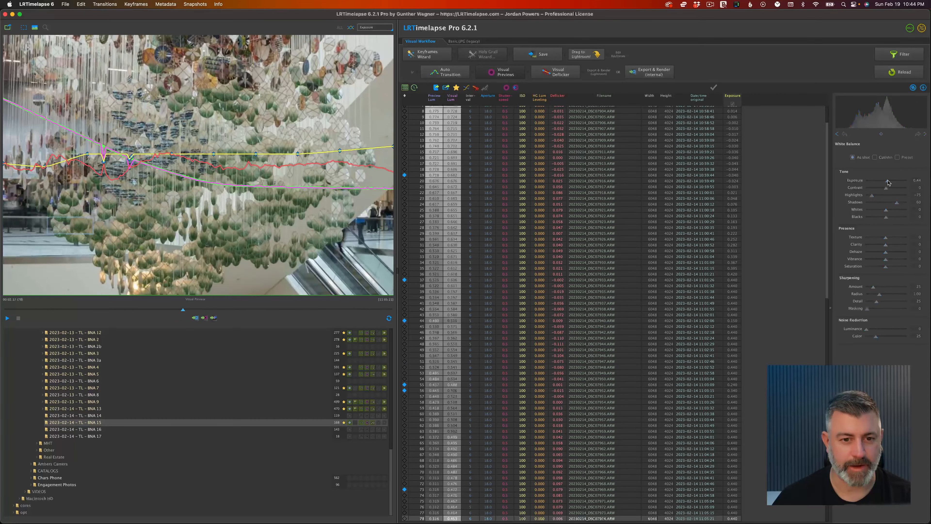
pyautogui.press('Down')
pyautogui.press('Down')
pyautogui.press('Down')
pyautogui.press('Down')
pyautogui.press('Down')
pyautogui.press('Down')
pyautogui.press('Down')
pyautogui.press('Down')
pyautogui.press('Down')
pyautogui.press('Down')
pyautogui.press('Down')
pyautogui.press('Down')
pyautogui.press('Down')
pyautogui.press('Down')
pyautogui.press('Down')
pyautogui.press('Down')
pyautogui.press('Down')
pyautogui.press('Down')
pyautogui.press('Down')
pyautogui.press('Down')
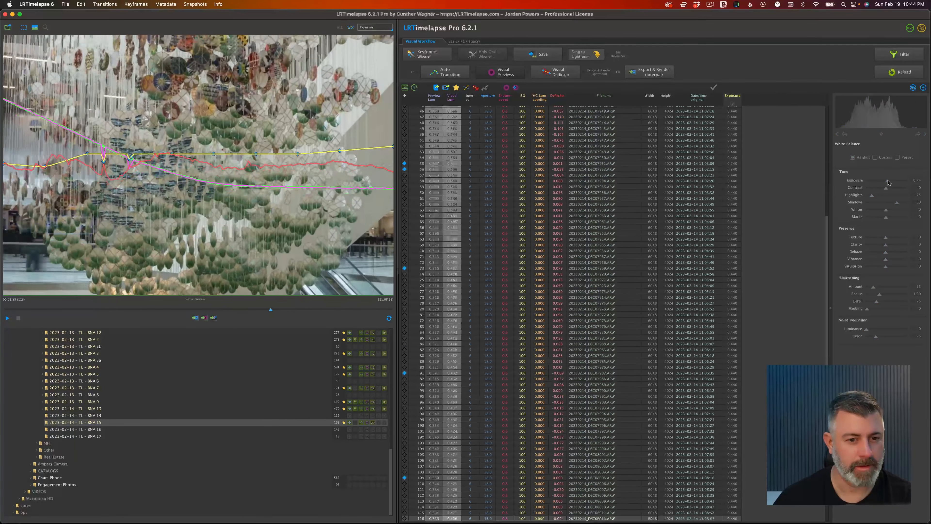
pyautogui.press('Down')
pyautogui.press('Down')
pyautogui.press('Down')
pyautogui.press('Down')
pyautogui.press('Down')
pyautogui.press('Down')
pyautogui.press('Down')
pyautogui.press('Down')
pyautogui.press('Down')
pyautogui.press('Down')
pyautogui.press('Down')
pyautogui.press('Down')
pyautogui.press('Down')
pyautogui.press('Down')
pyautogui.press('Down')
pyautogui.press('Down')
pyautogui.press('Down')
pyautogui.press('Down')
pyautogui.press('Down')
pyautogui.press('Down')
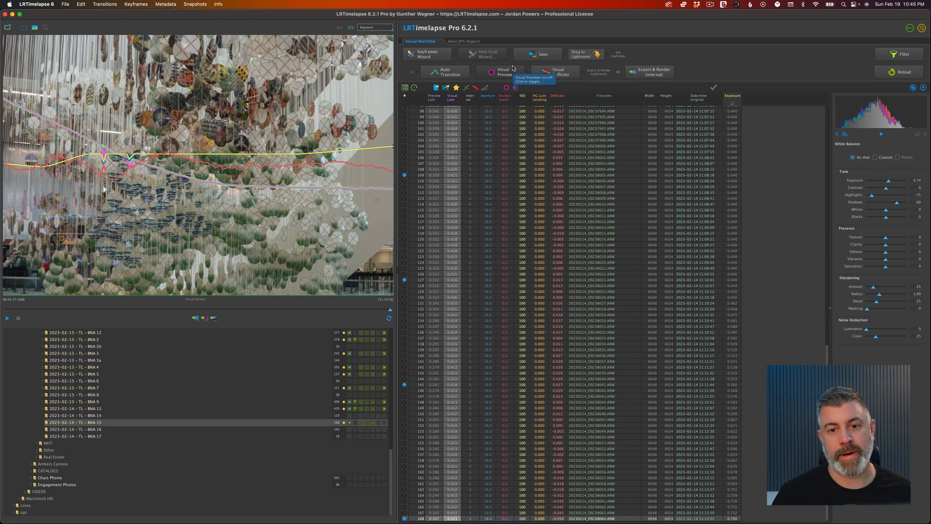
# Save the corrected exposure values of the BNA 15 sequence
pyautogui.click(544, 55)
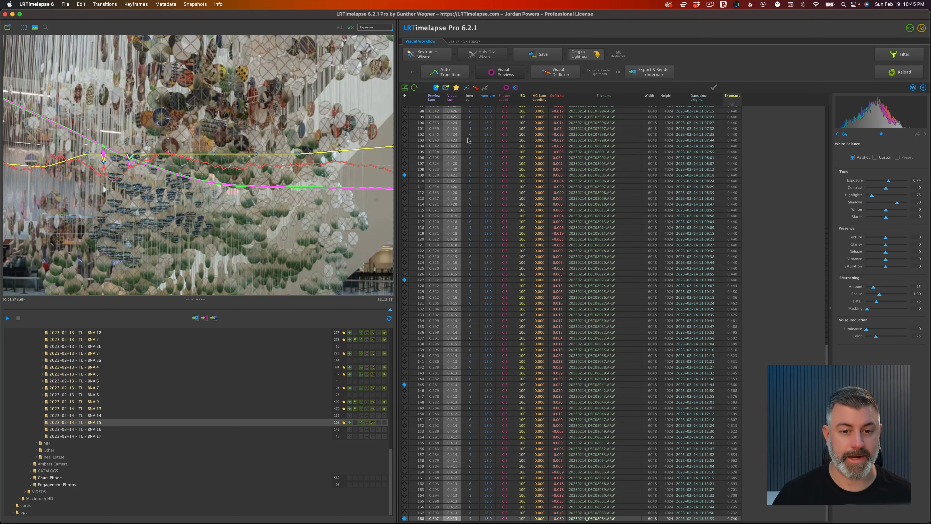
pyautogui.scroll(5, 453, 121)
pyautogui.scroll(10, 458, 136)
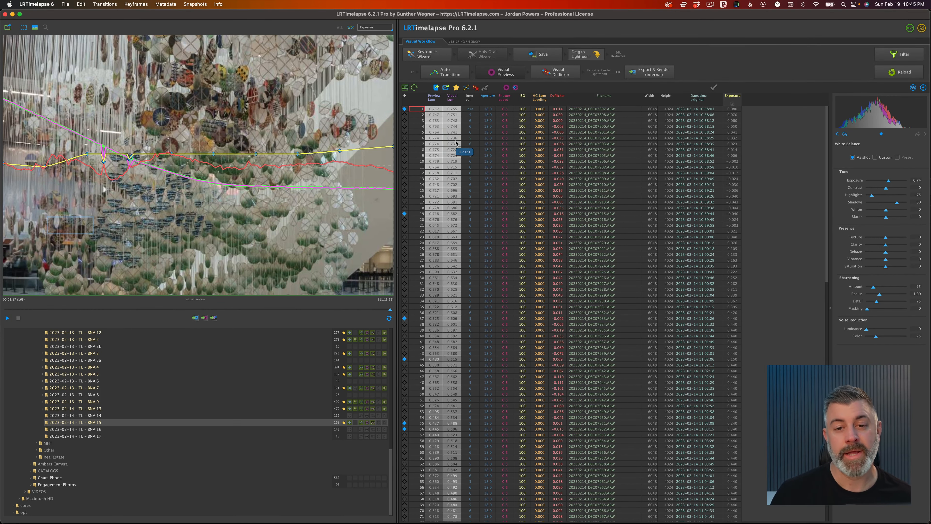
# Switch to Lightroom Classic and show every photo of the BNA 15 folder with the 00 LRT Full Sequence filter
pyautogui.moveTo(517, 522)
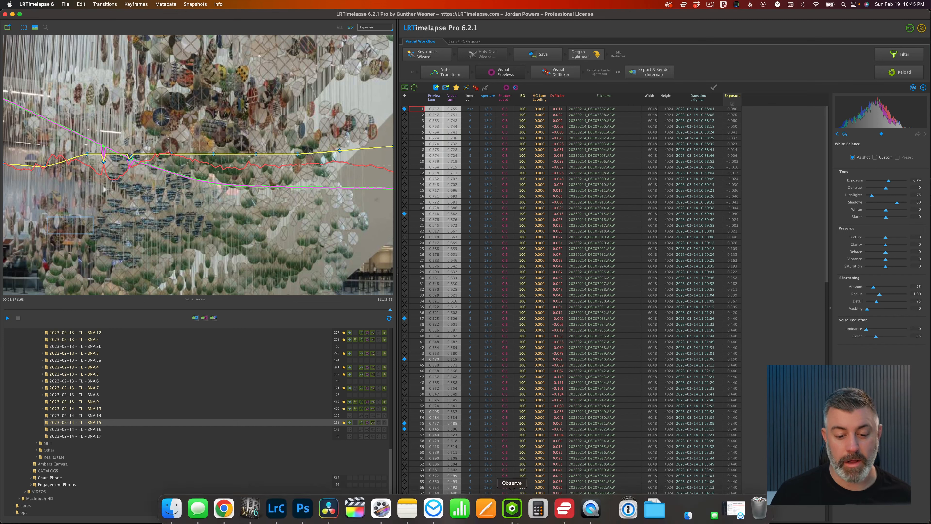
pyautogui.click(273, 507)
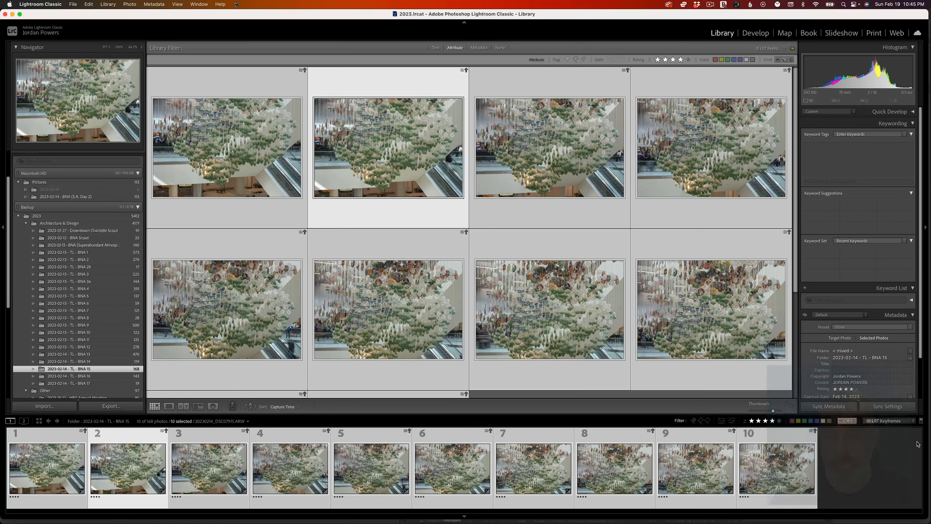
pyautogui.click(912, 422)
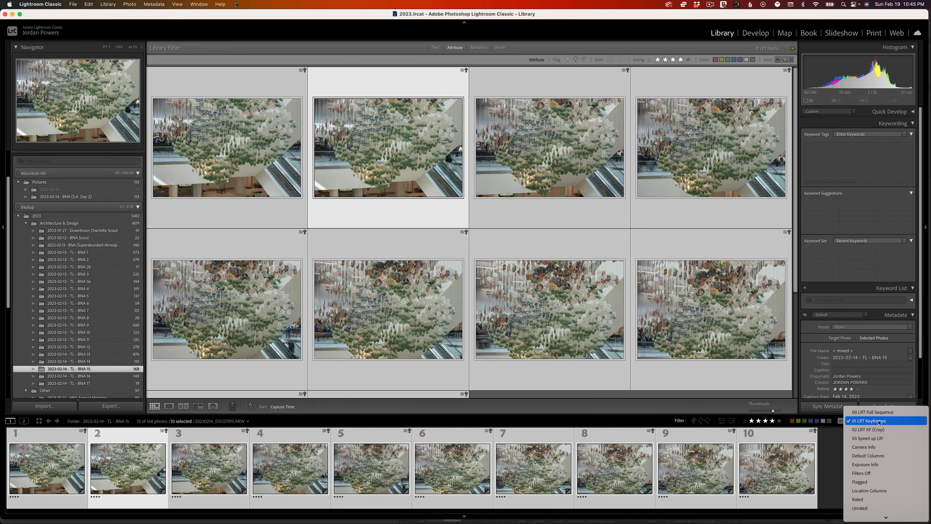
pyautogui.click(873, 412)
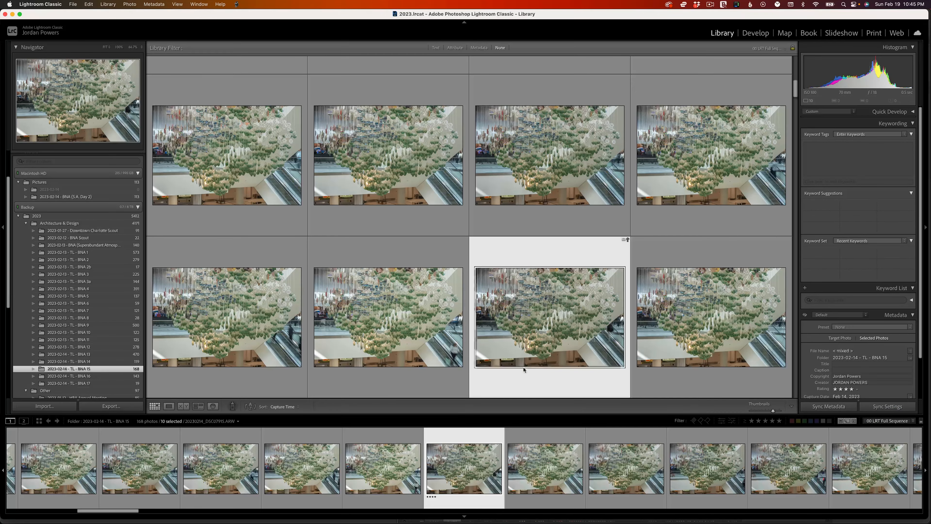
# Select all photos of the sequence and read their metadata from the files
pyautogui.click(574, 259)
pyautogui.press('super+a')
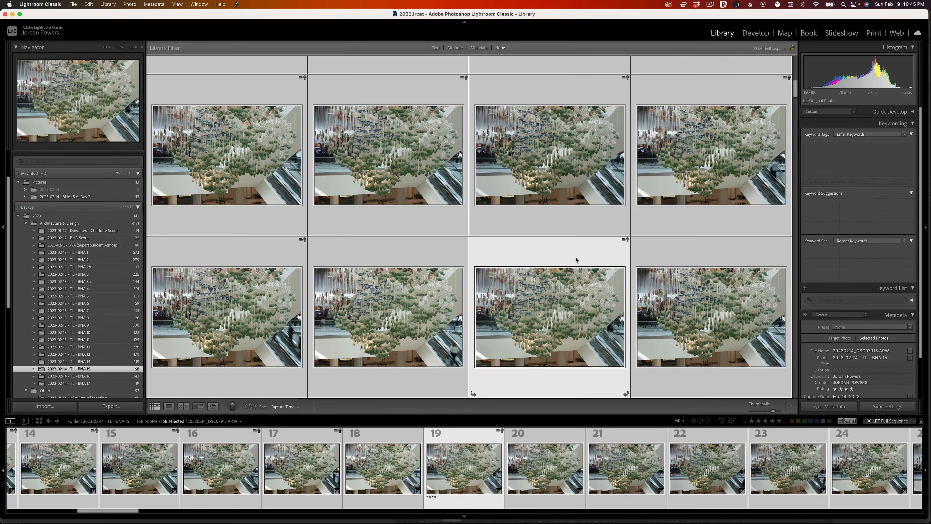
pyautogui.rightClick(563, 256)
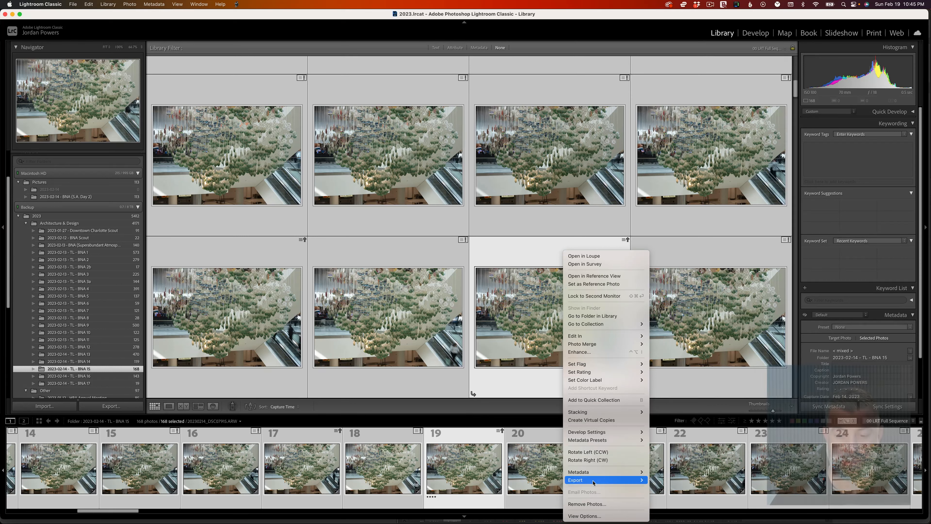
pyautogui.moveTo(611, 475)
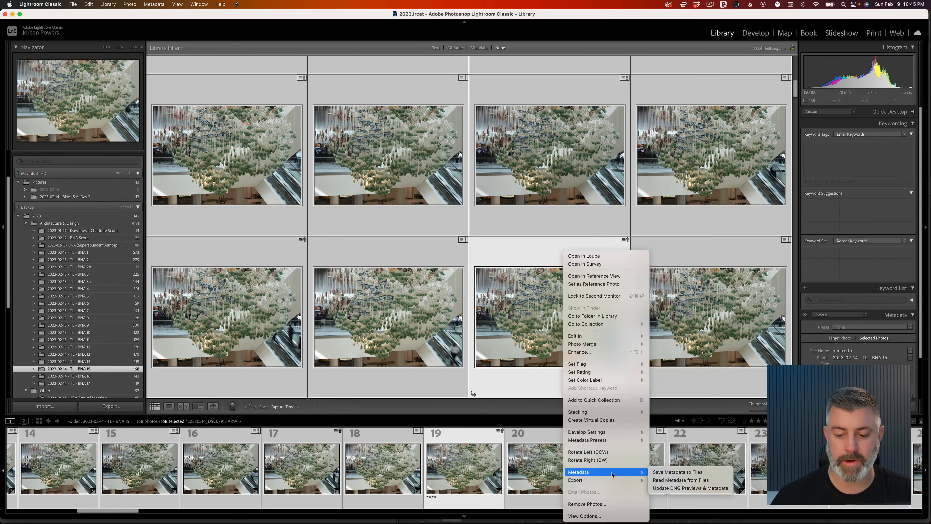
pyautogui.click(671, 480)
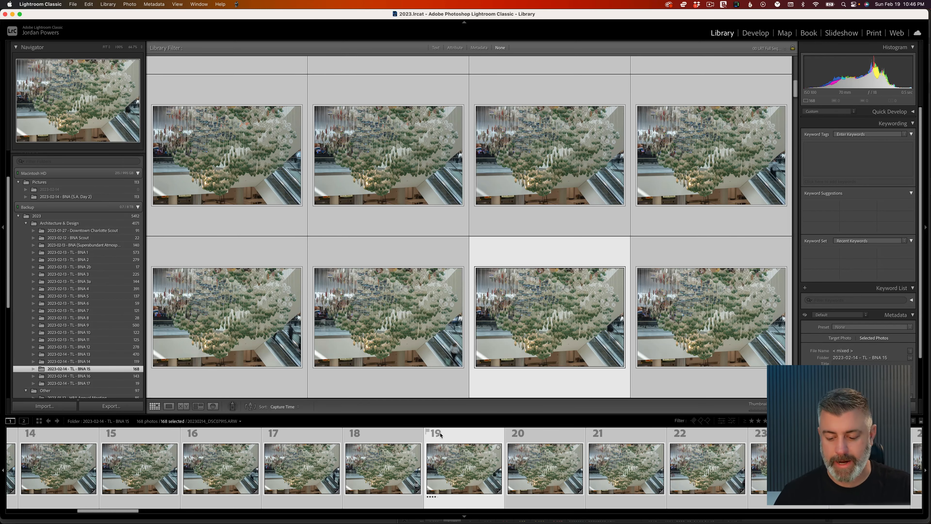
# Step through the photos from 19 to 32 to check the updated thumbnails, and return to the first photo
pyautogui.press('Right')
pyautogui.press('Right')
pyautogui.press('Right')
pyautogui.press('Right')
pyautogui.press('Right')
pyautogui.press('Right')
pyautogui.press('Right')
pyautogui.press('Right')
pyautogui.press('Right')
pyautogui.press('Right')
pyautogui.press('Right')
pyautogui.press('Right')
pyautogui.press('Right')
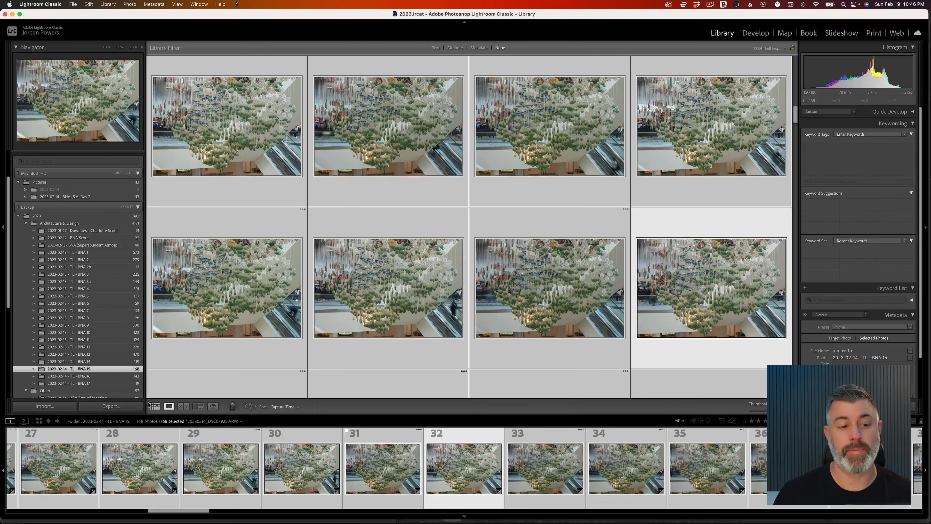
pyautogui.press('Home')
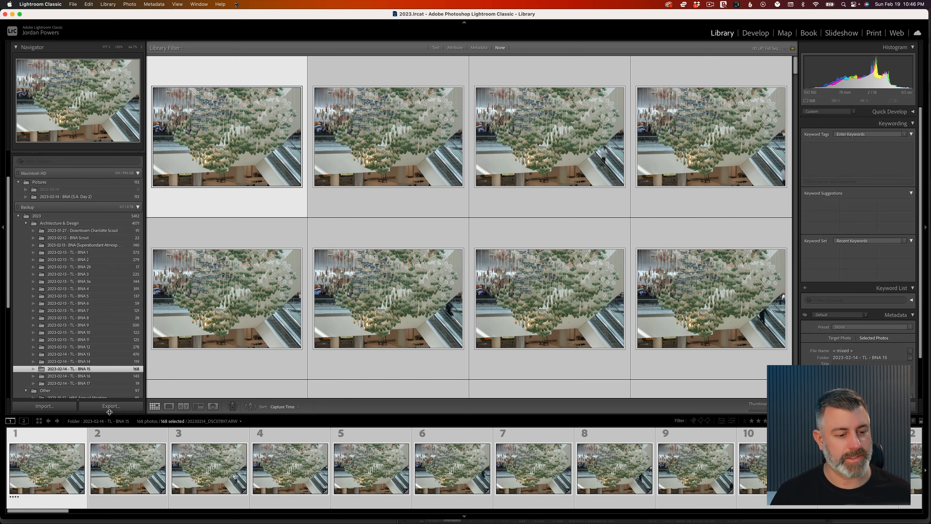
# Export the selected photos as a time-lapse sequence with the LRT Pro (TIFF, 16bit) preset at original resolution
pyautogui.click(120, 407)
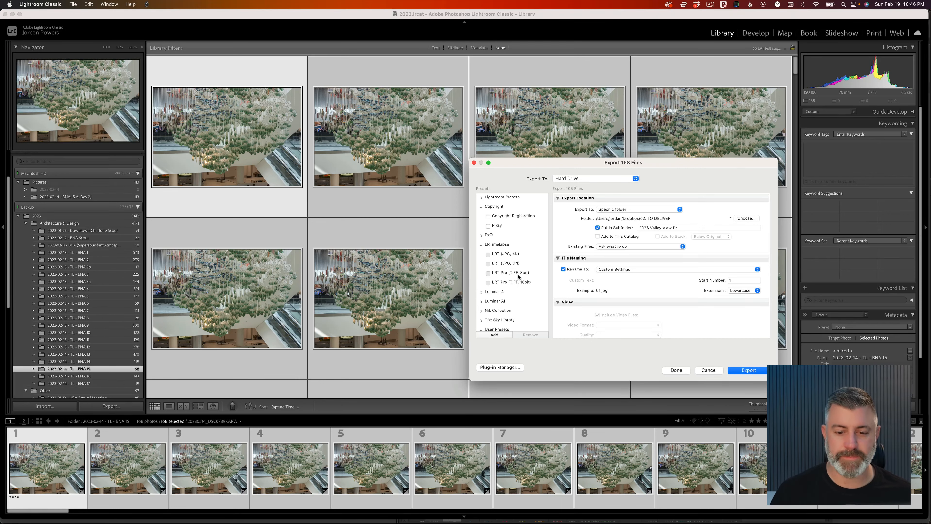
pyautogui.click(508, 283)
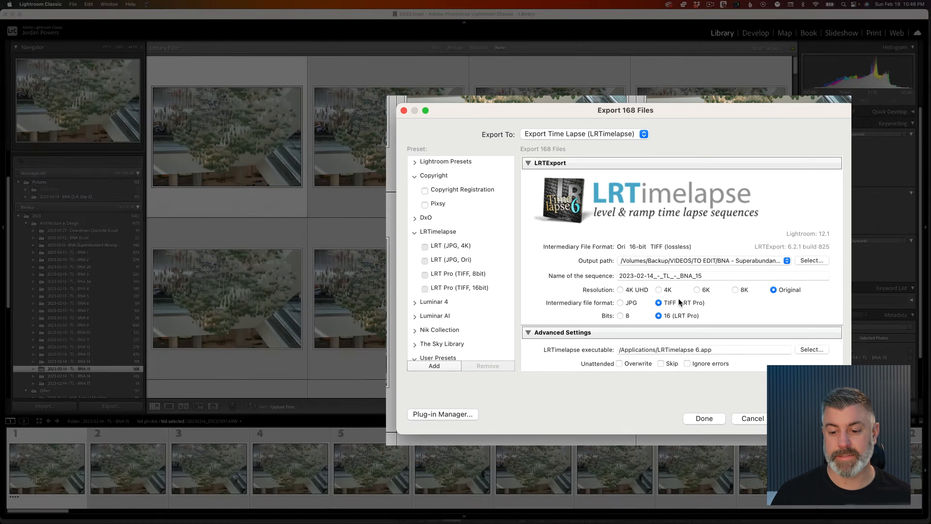
pyautogui.click(746, 371)
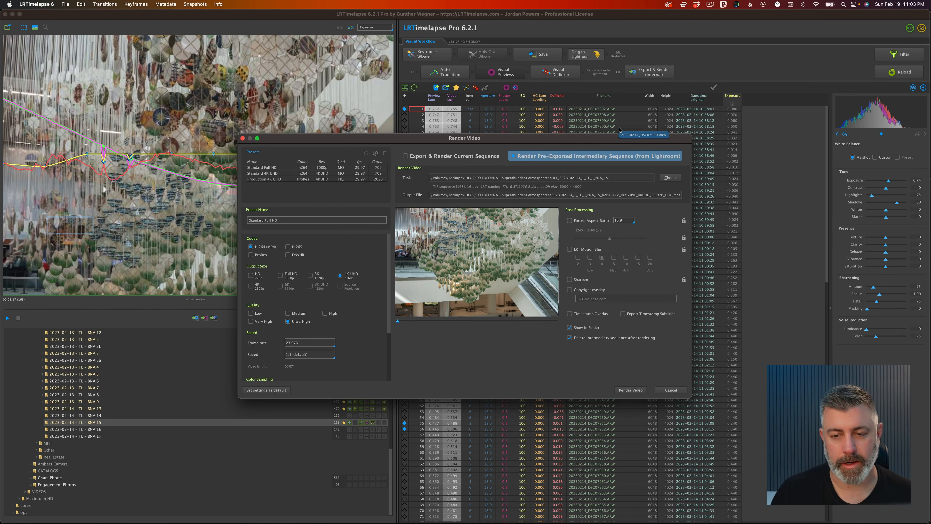
# Try the ProRes codec for the video render and return to H.264 (MP4)
pyautogui.moveTo(571, 140); pyautogui.dragTo(546, 136)
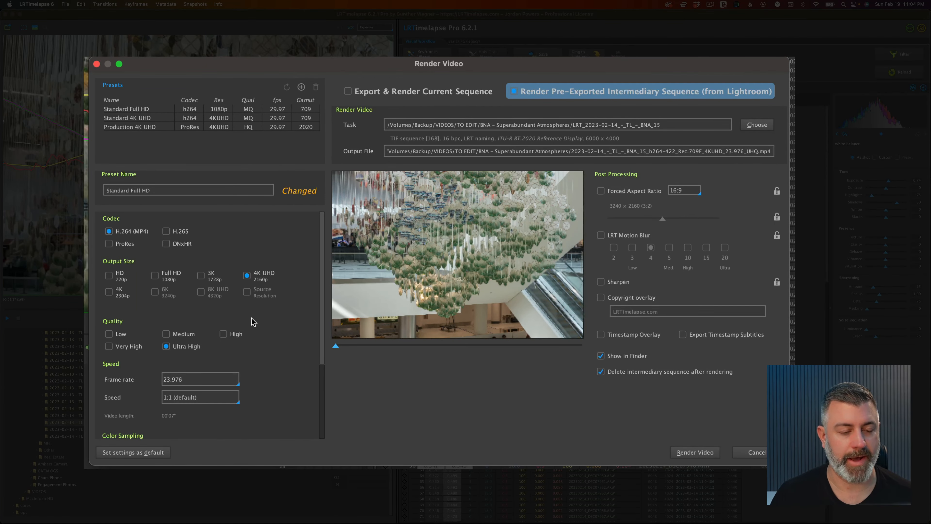
pyautogui.click(114, 244)
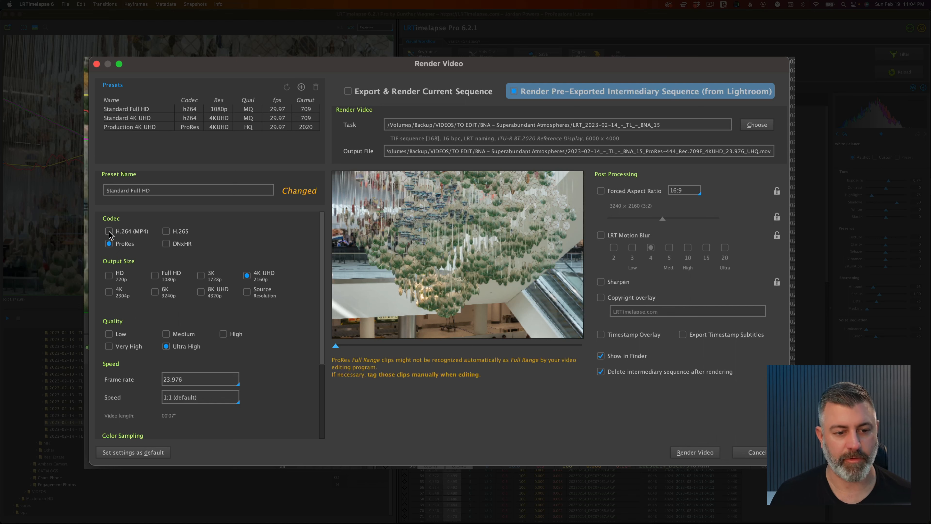
pyautogui.click(109, 232)
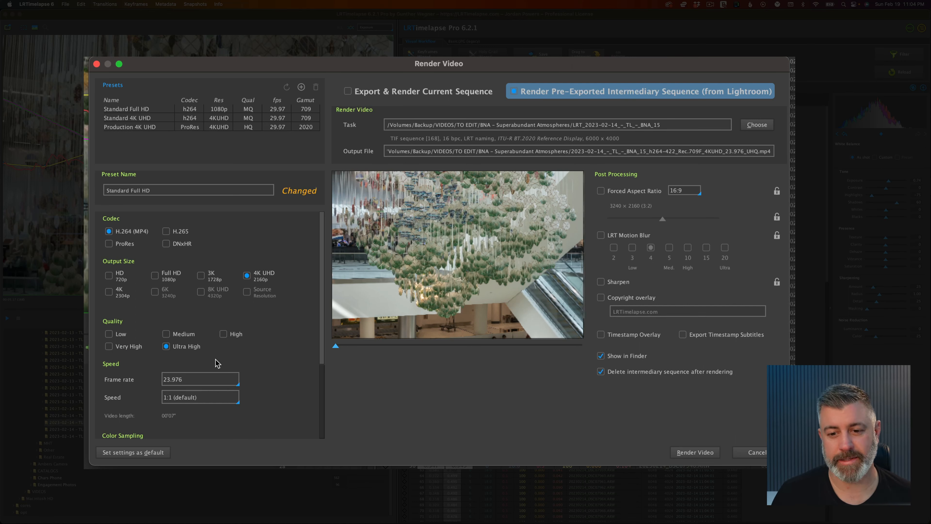
# Try the forced 16:9 aspect ratio on the render preview and turn it off again
pyautogui.click(600, 191)
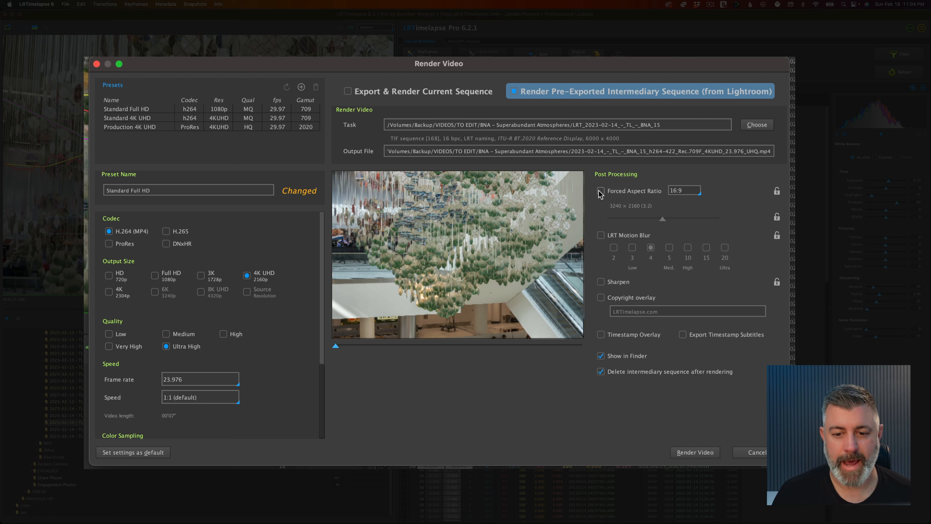
pyautogui.click(600, 191)
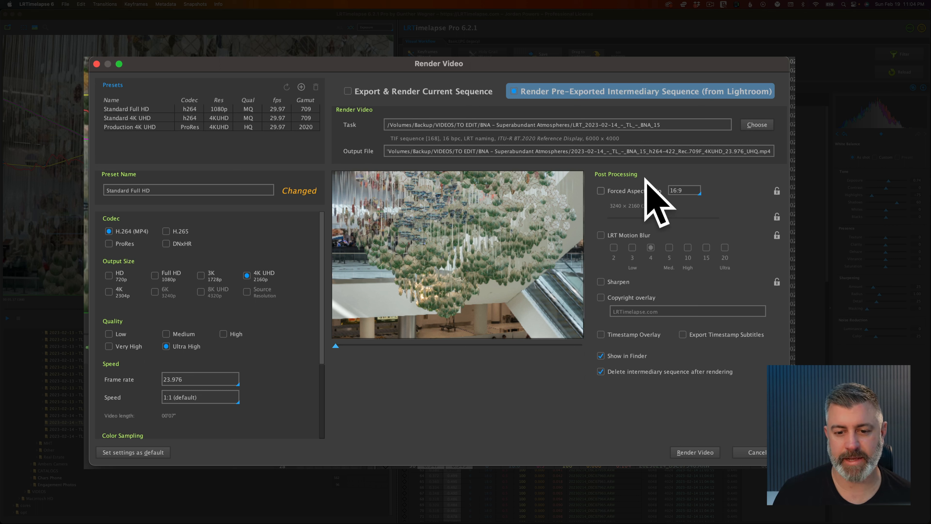
pyautogui.click(605, 192)
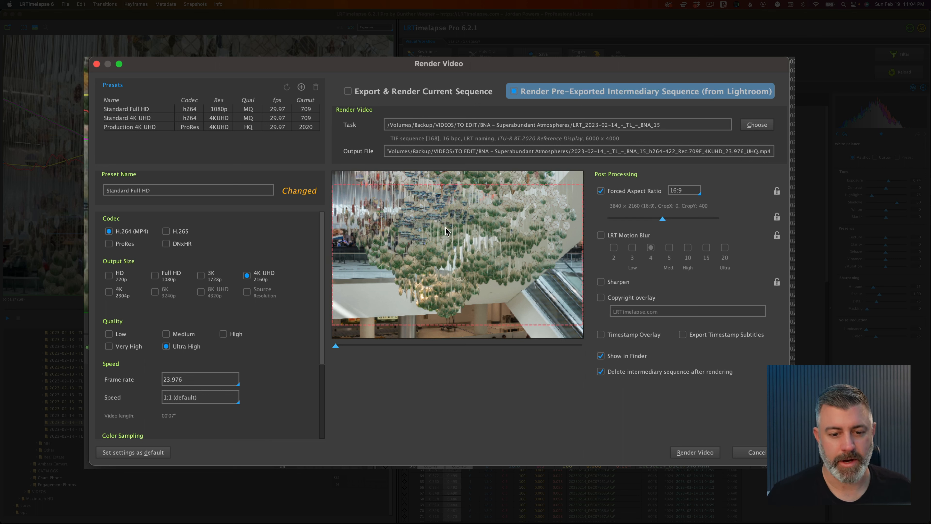
pyautogui.click(601, 192)
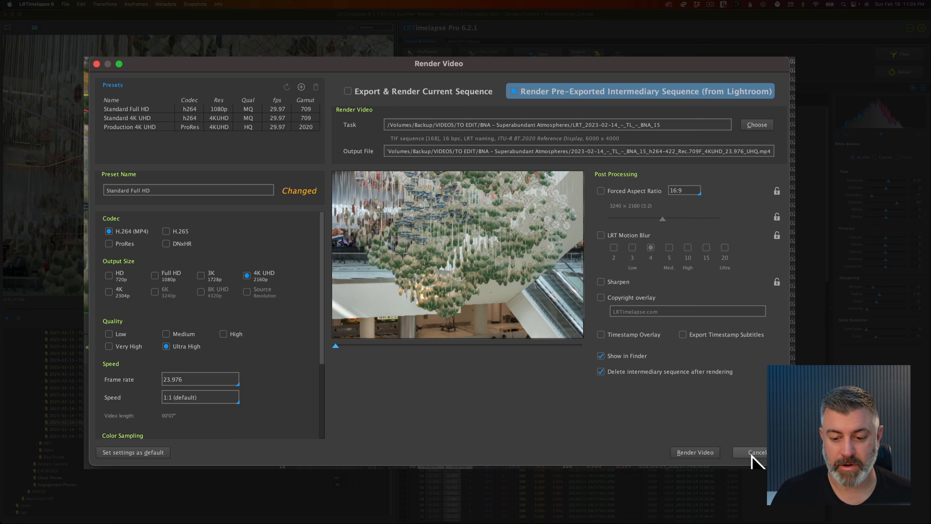
# Render the pre-exported intermediary sequence as an H.264 4K UHD video with the current settings
pyautogui.click(702, 452)
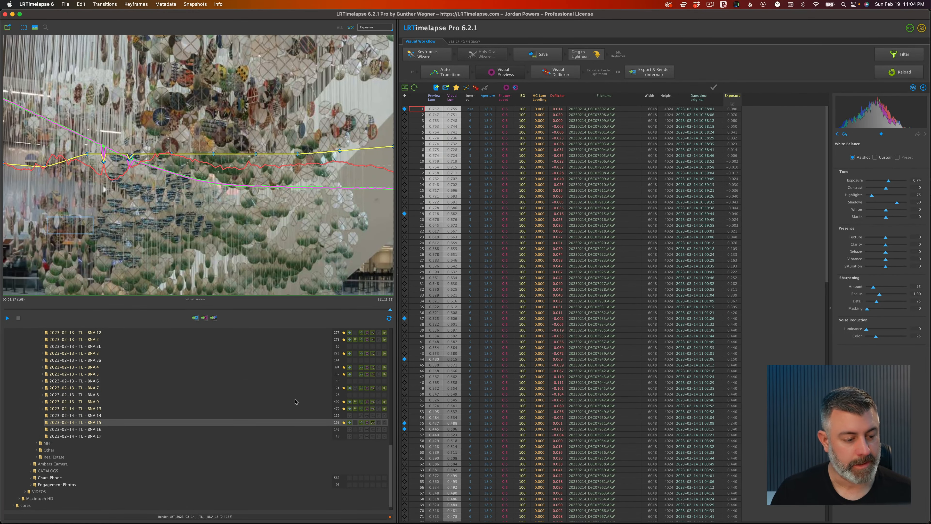
pyautogui.moveTo(295, 402)
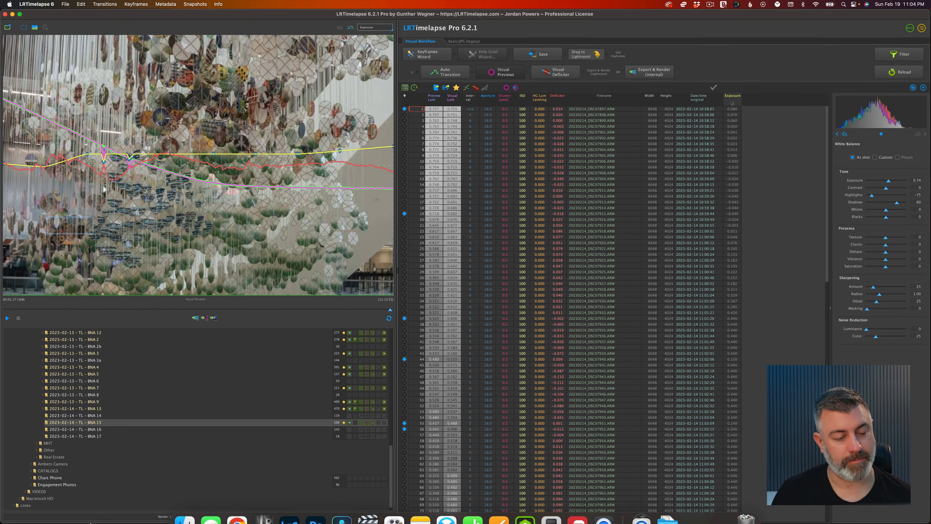
# Enlarge the Finder video preview to full screen and play through the other rendered BNA time-lapse videos one after another
pyautogui.moveTo(195, 386)
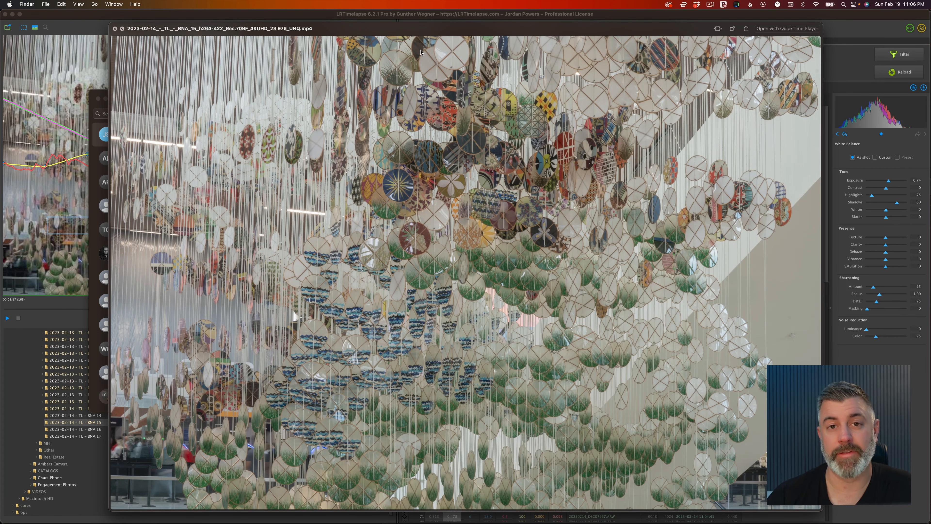
pyautogui.press('Down')
pyautogui.doubleClick(416, 26)
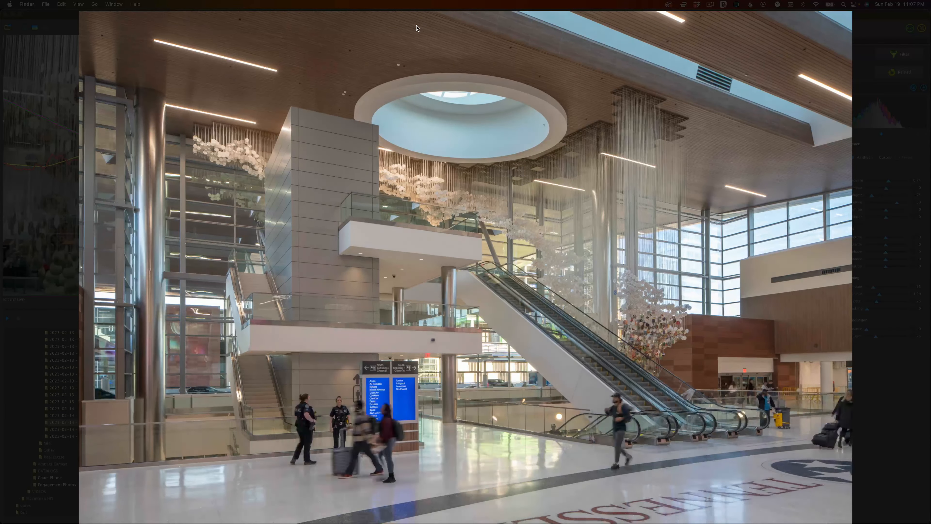
pyautogui.press('Down')
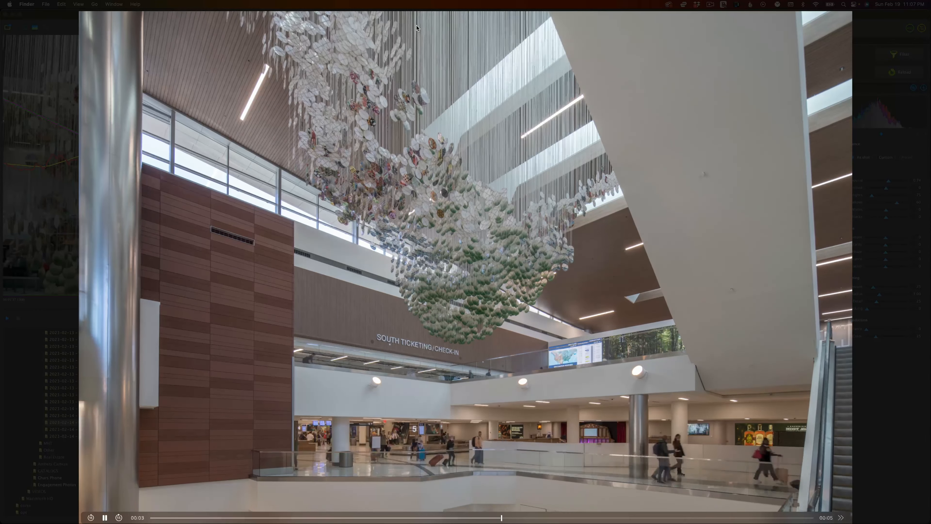
pyautogui.press('Down')
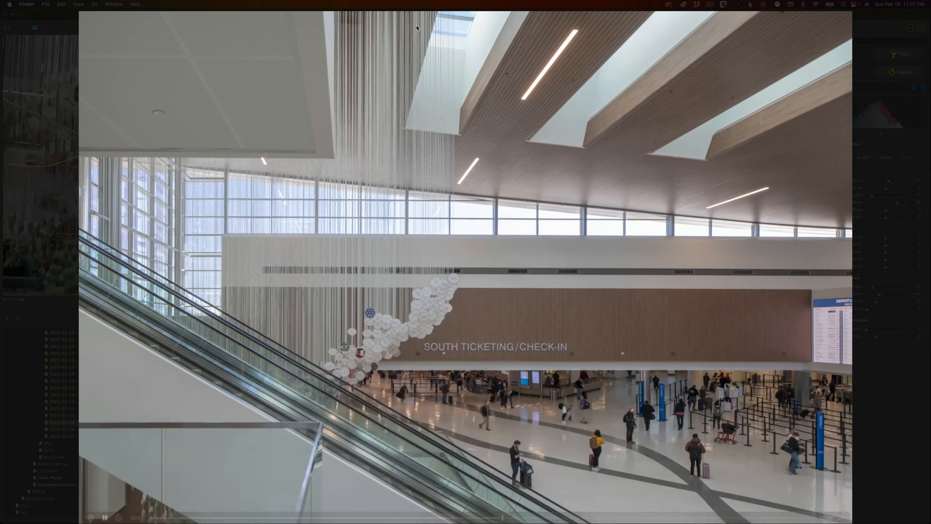
pyautogui.press('Down')
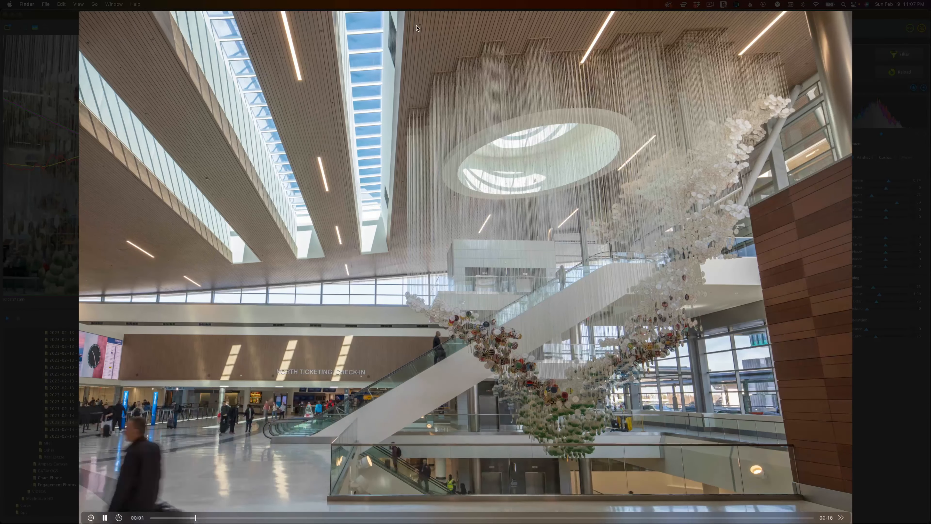
pyautogui.press('Down')
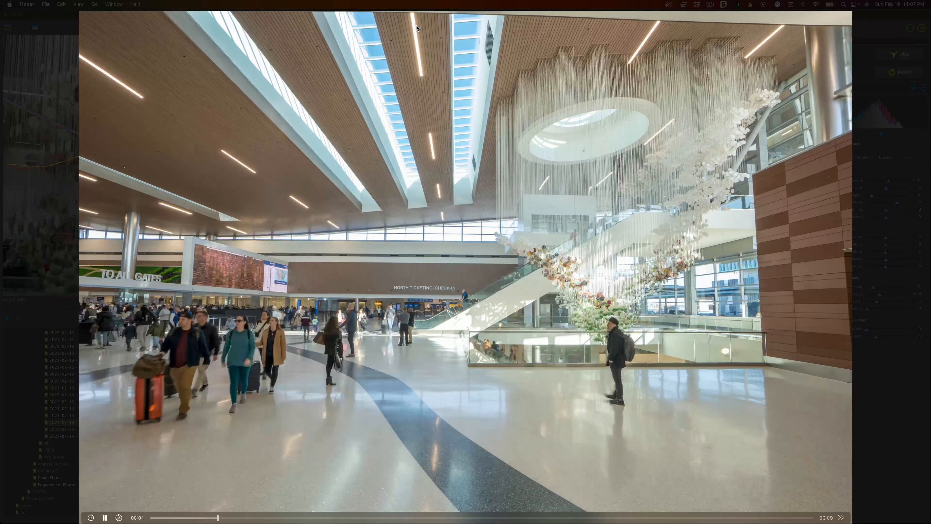
# Select 2023-02-13_-_TL_-_BNA_1_h264-422_Rec.709F_4KUHD_23.976_UHQ.mp4, play it in a full-screen preview and return the preview to its window
pyautogui.press('Up')
pyautogui.press('space')
pyautogui.press('Up')
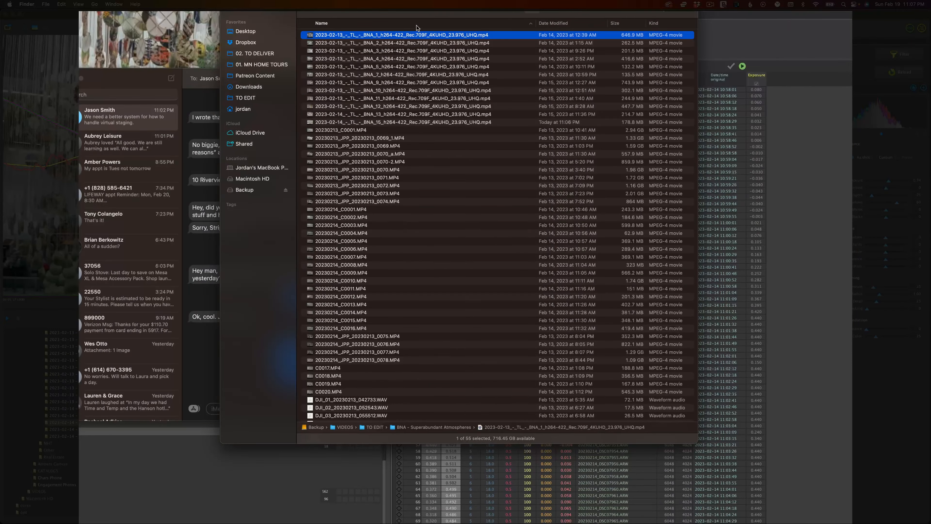
pyautogui.press('space')
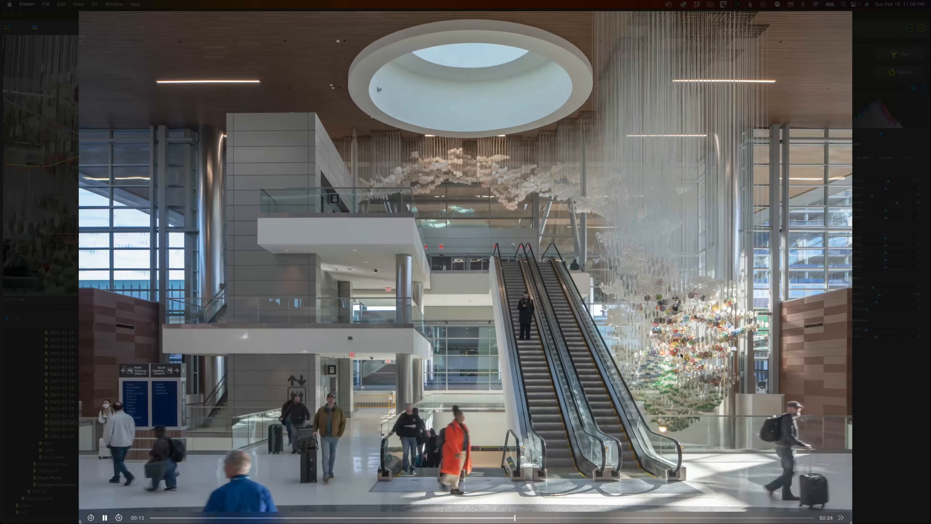
pyautogui.press('Escape')
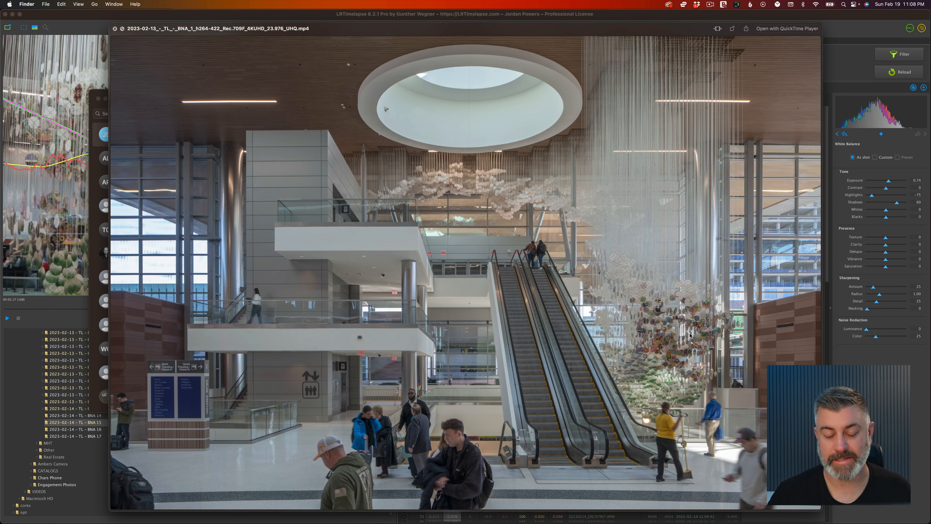
pyautogui.moveTo(672, 330)
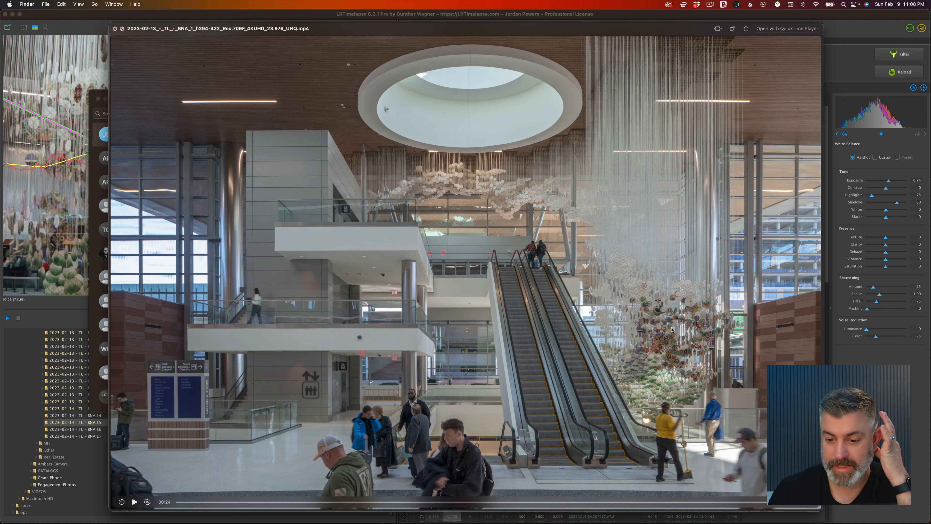